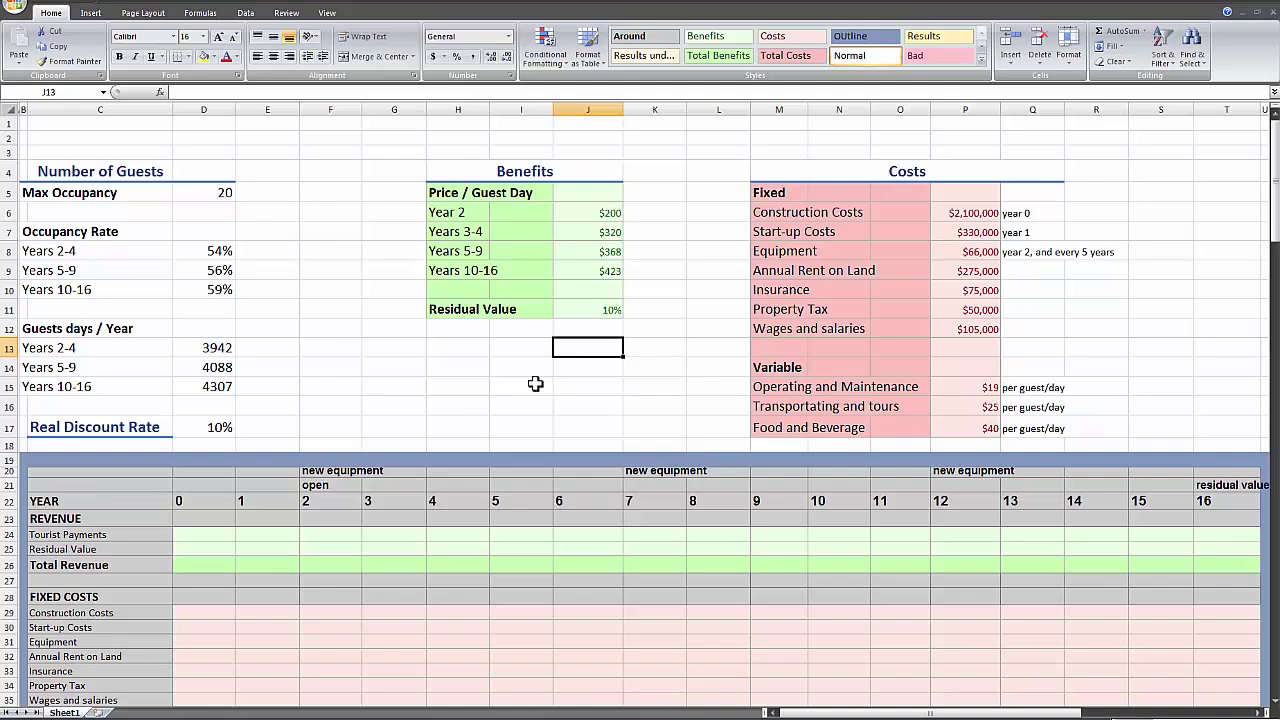
# - Examine the yearly table's revenue, cost, net benefit, discounted benefit, NPV, internal rate of return and payback rows
pyautogui.scroll(-5, 535, 384)
pyautogui.moveTo(226, 254); pyautogui.dragTo(1103, 273)
pyautogui.moveTo(190, 333); pyautogui.dragTo(1116, 402)
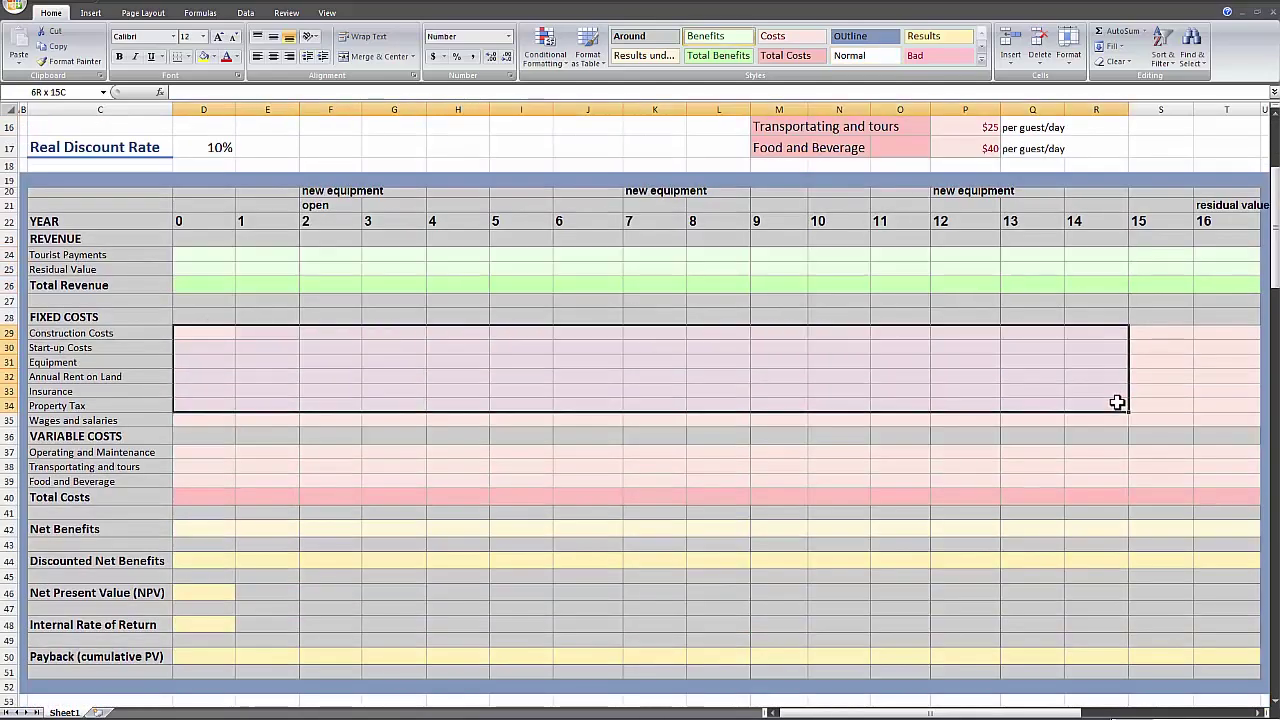
pyautogui.click(598, 430)
pyautogui.click(66, 283)
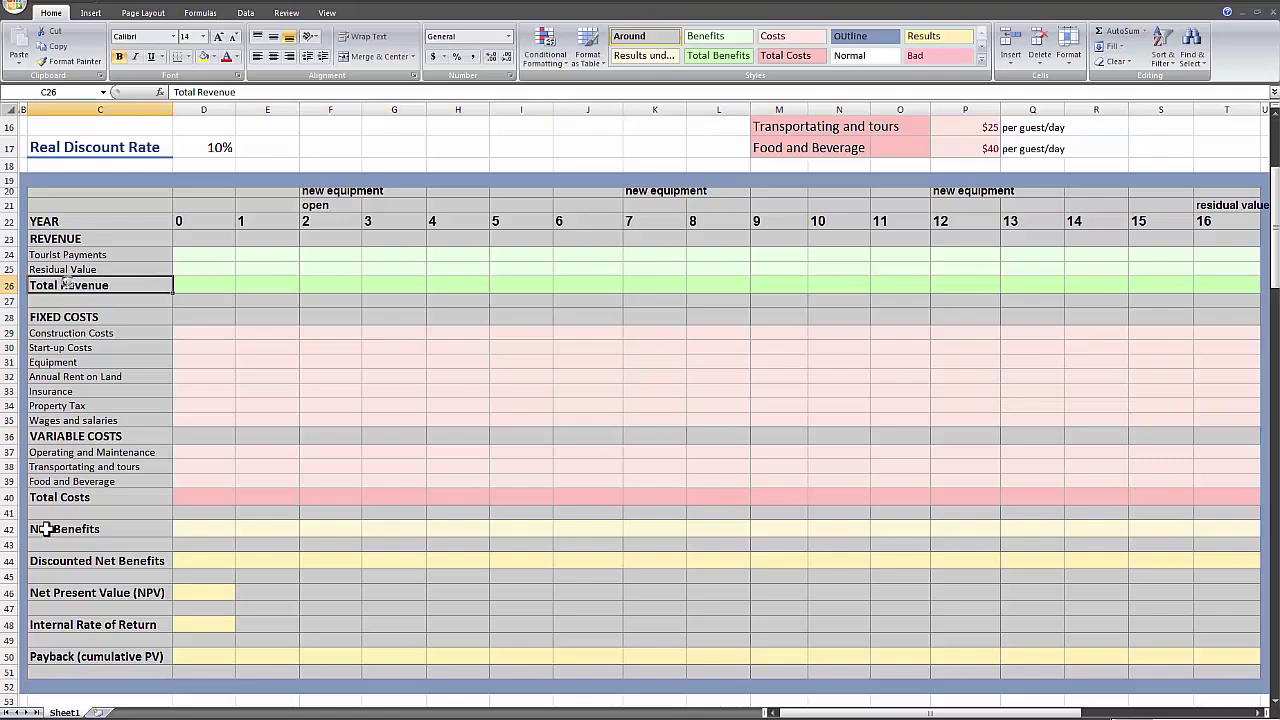
pyautogui.click(62, 505)
pyautogui.moveTo(207, 537); pyautogui.dragTo(1176, 532)
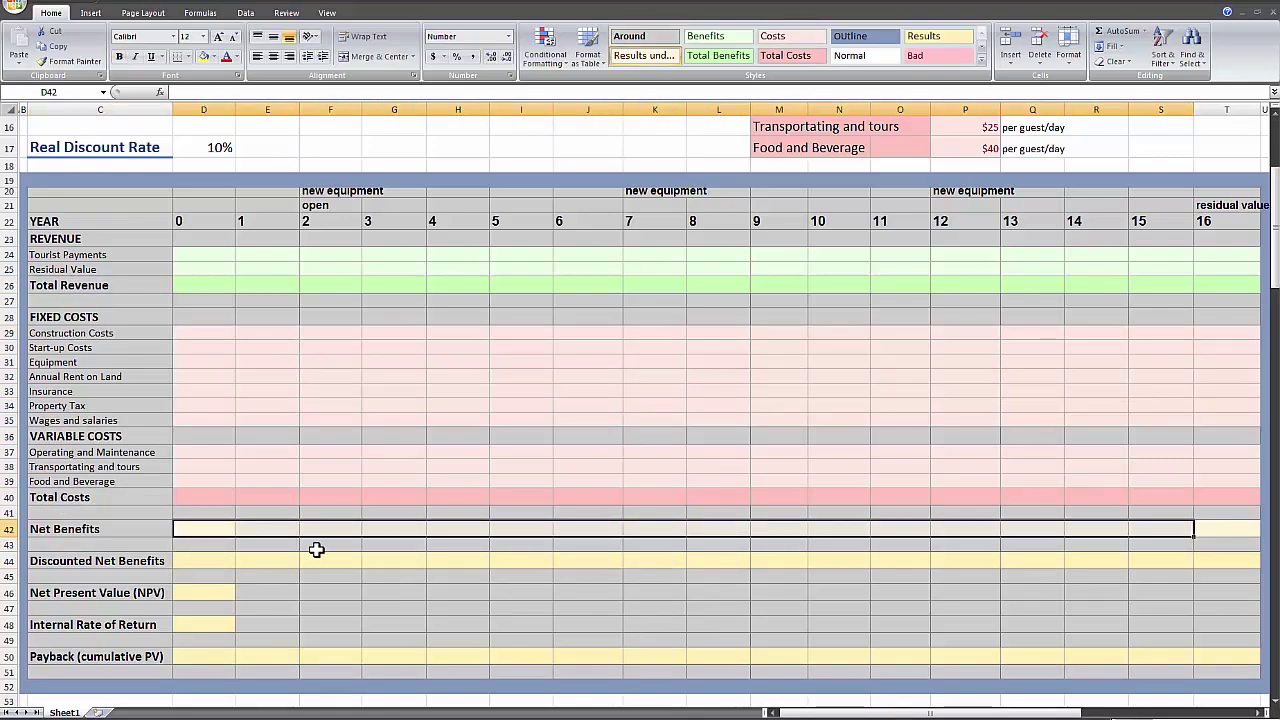
pyautogui.moveTo(232, 555); pyautogui.dragTo(625, 558)
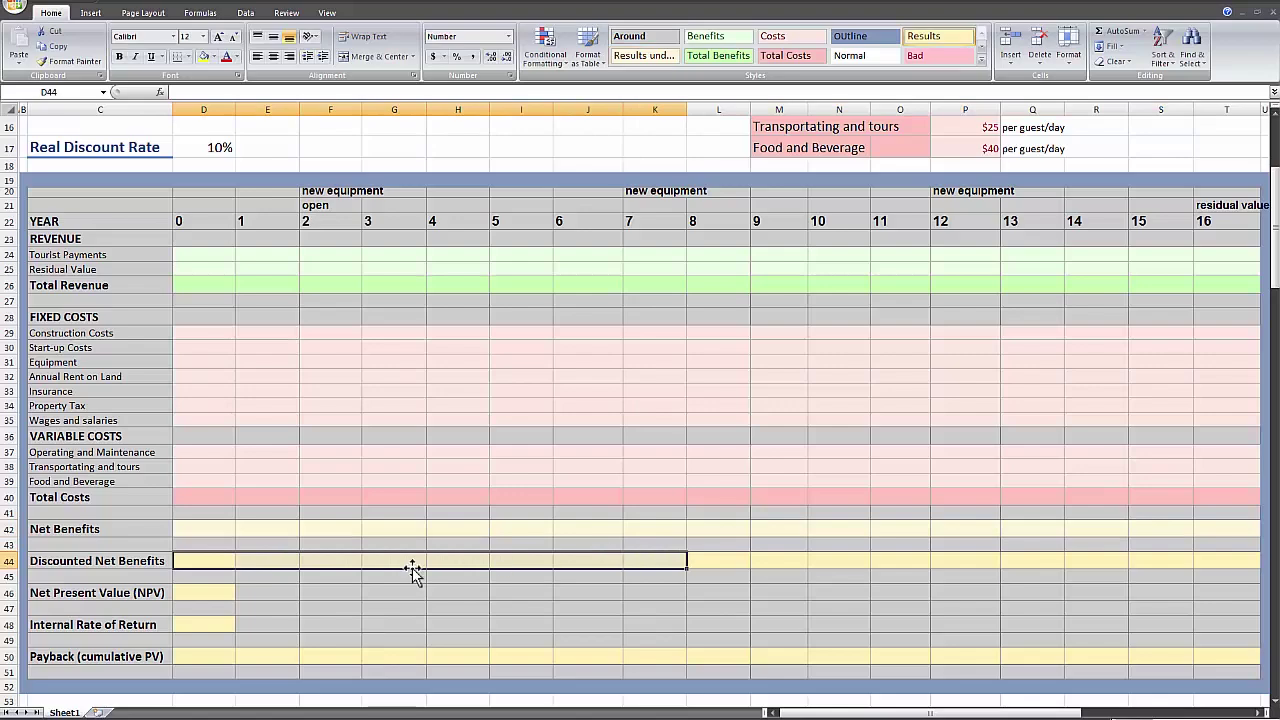
pyautogui.click(185, 595)
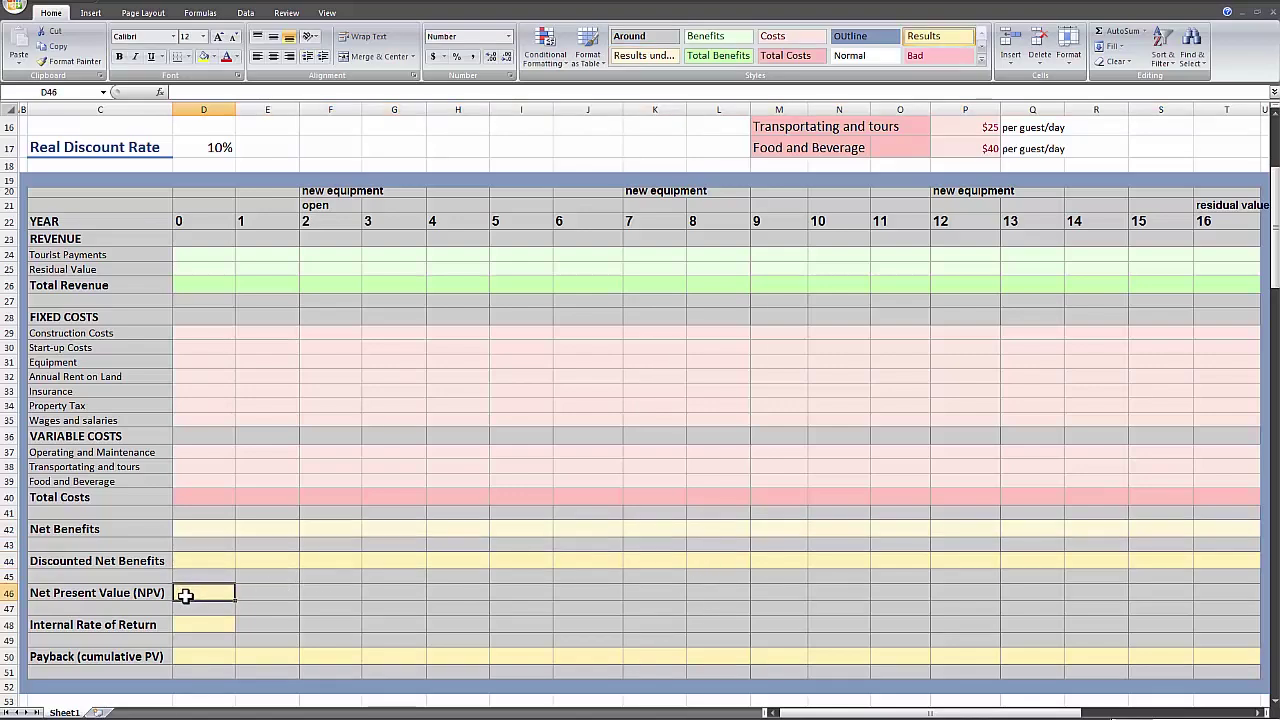
pyautogui.click(198, 625)
pyautogui.click(201, 651)
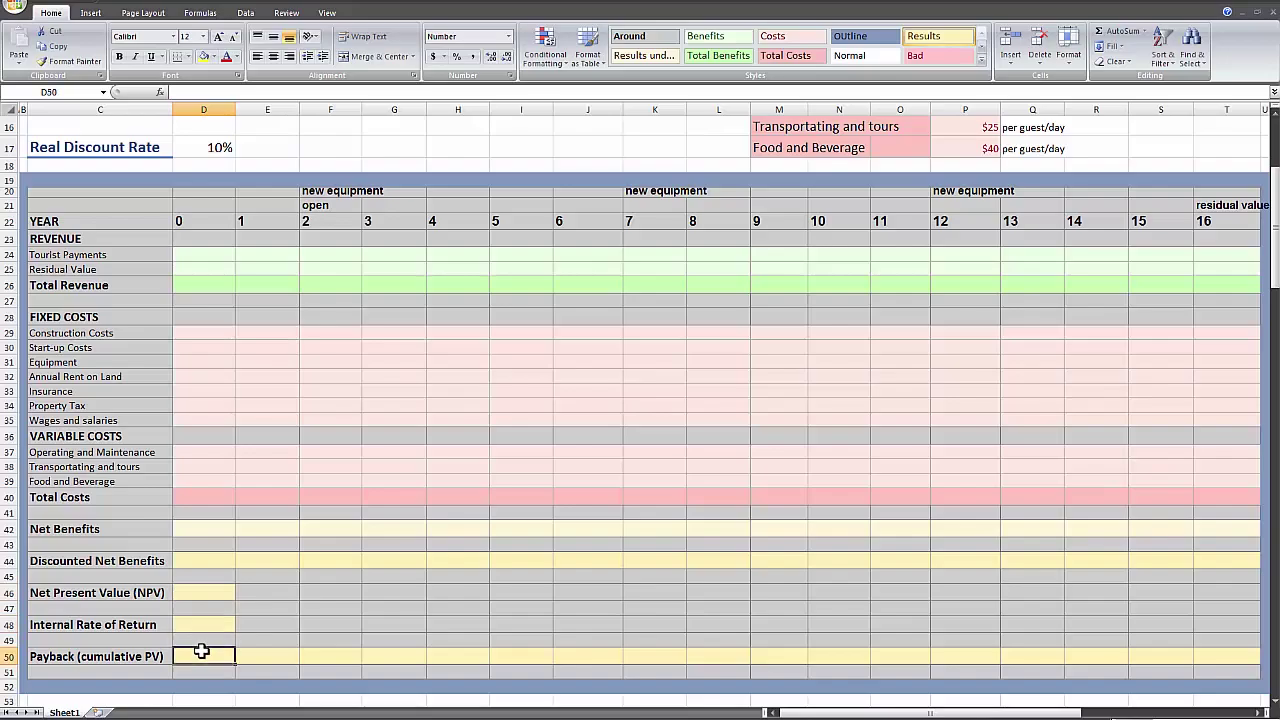
pyautogui.scroll(5, 363, 591)
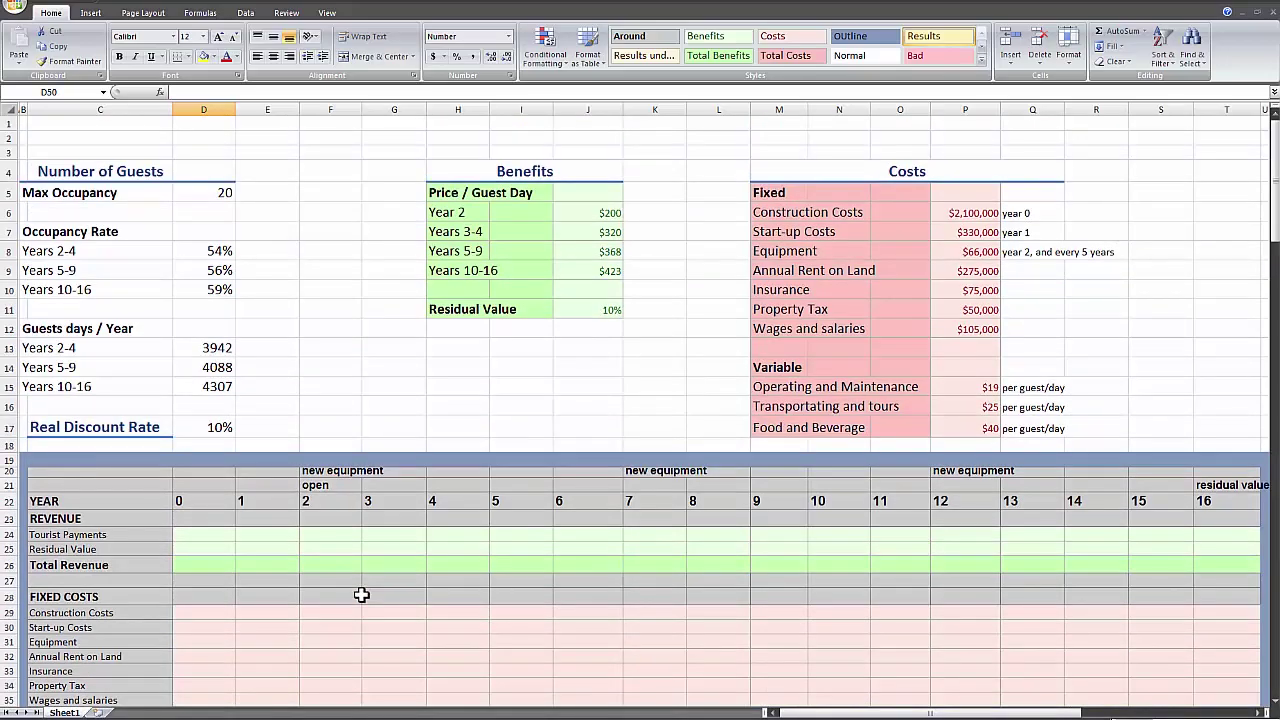
pyautogui.scroll(-5, 383, 588)
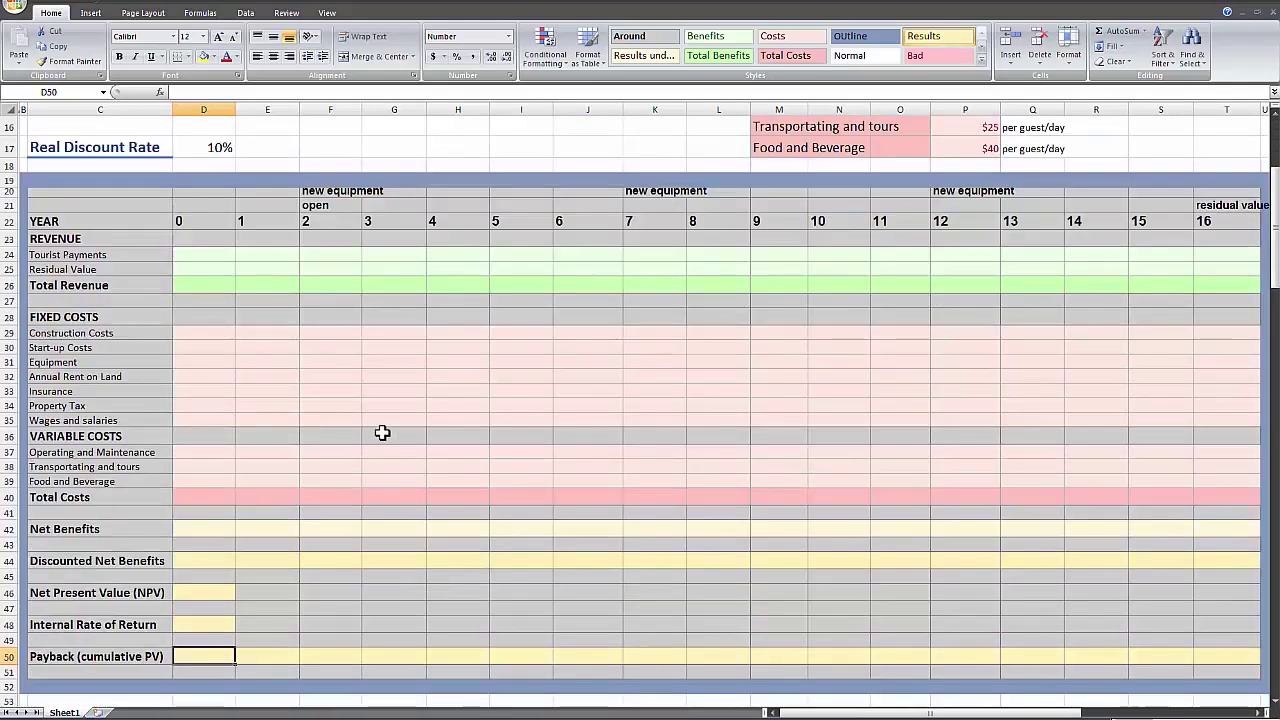
pyautogui.scroll(5, 382, 432)
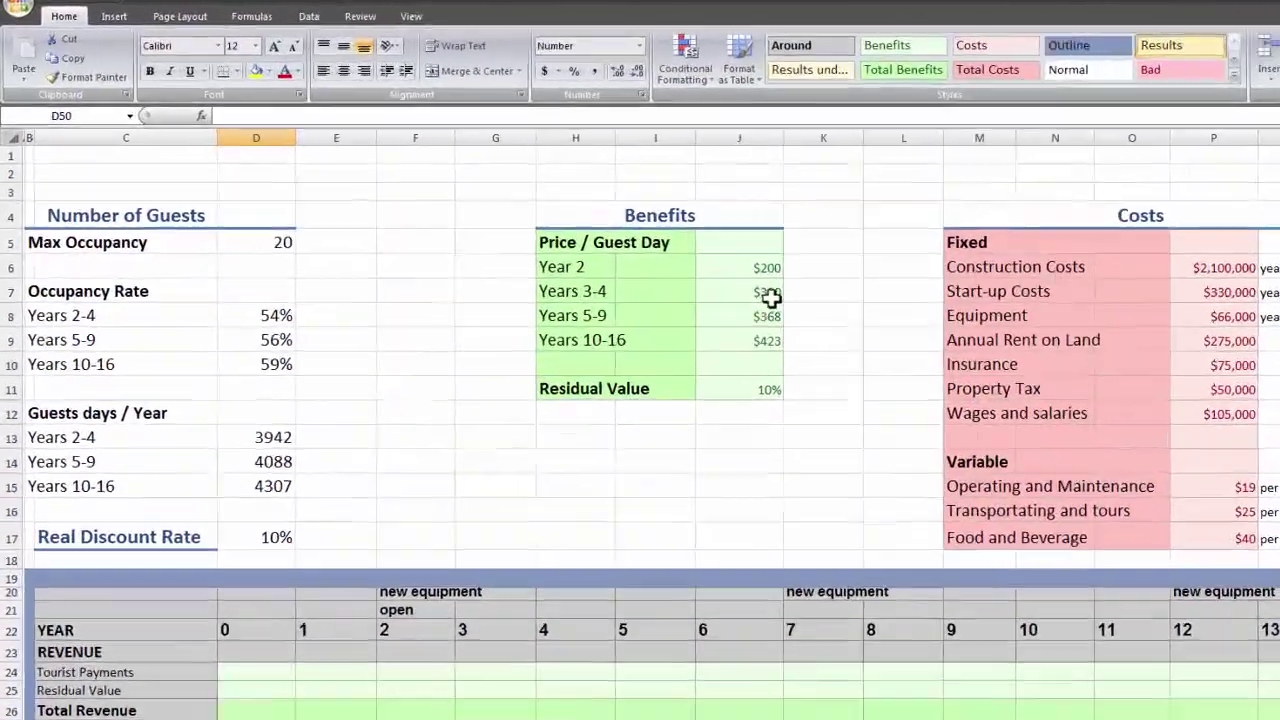
# - Inspect the names assigned to the Years 3-4 price, Equipment cost and Annual Rent on Land cells
pyautogui.click(600, 231)
pyautogui.click(89, 139)
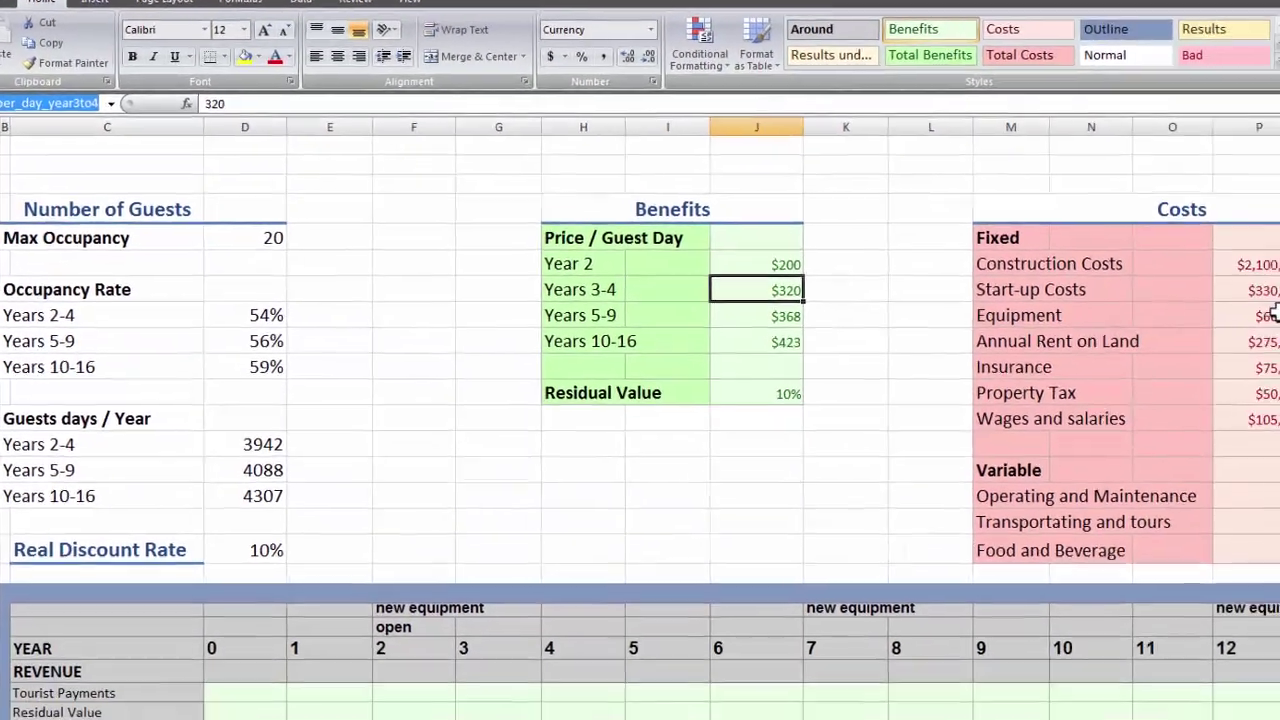
pyautogui.click(1212, 303)
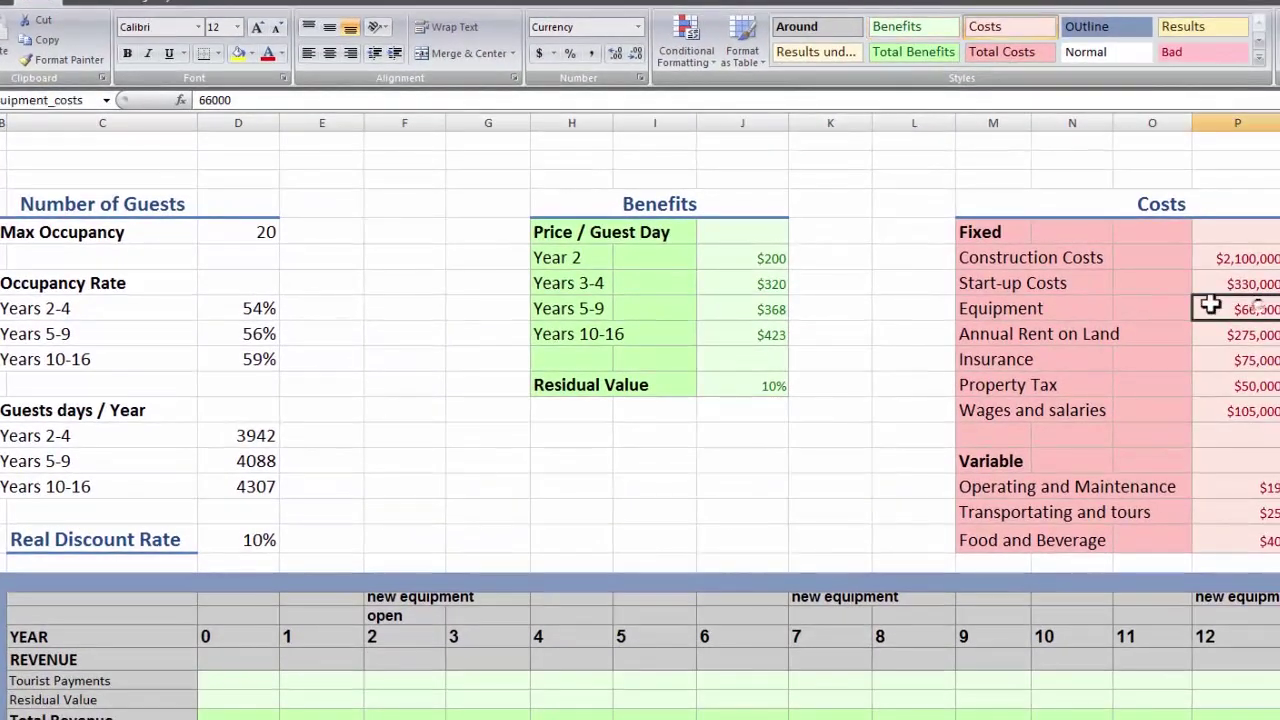
pyautogui.click(1218, 336)
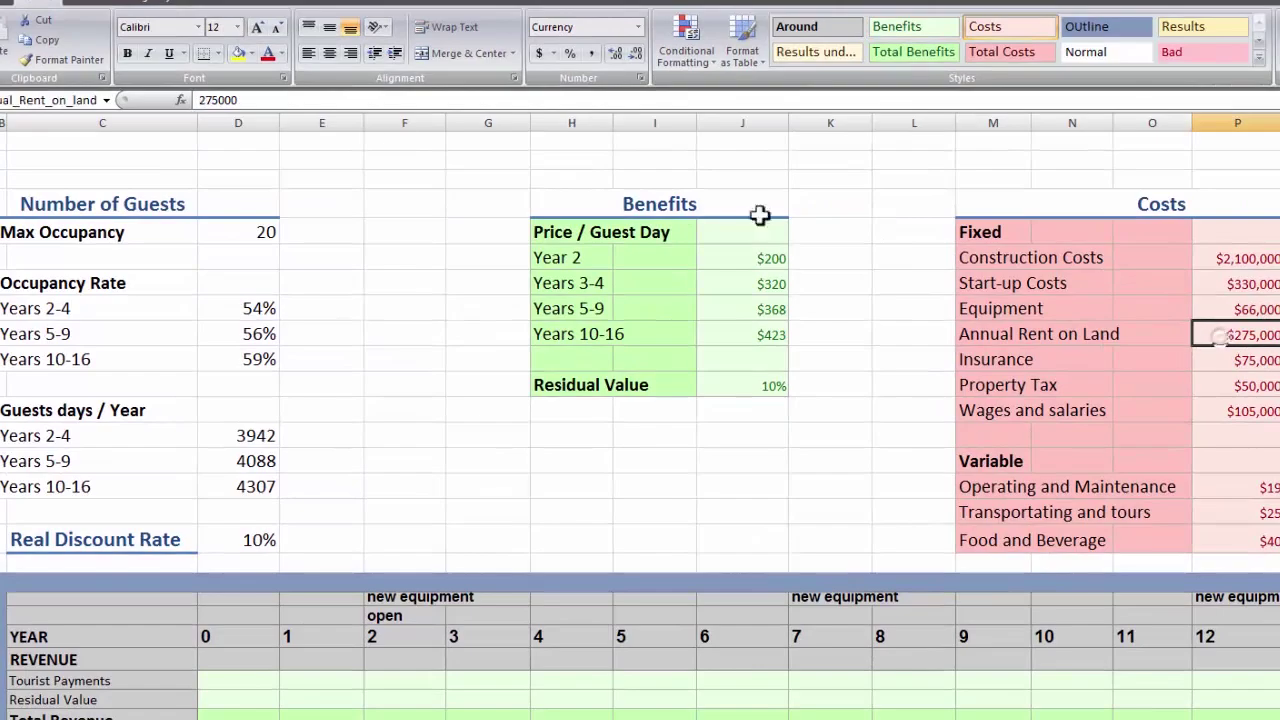
# - Enter the sample values 142, 54, 4, 63, 64 and 7 across cells F13 to K13
pyautogui.click(429, 437)
pyautogui.write('142')
pyautogui.press('Tab')
pyautogui.write('5')
pyautogui.press('BackSpace')
pyautogui.click(589, 436)
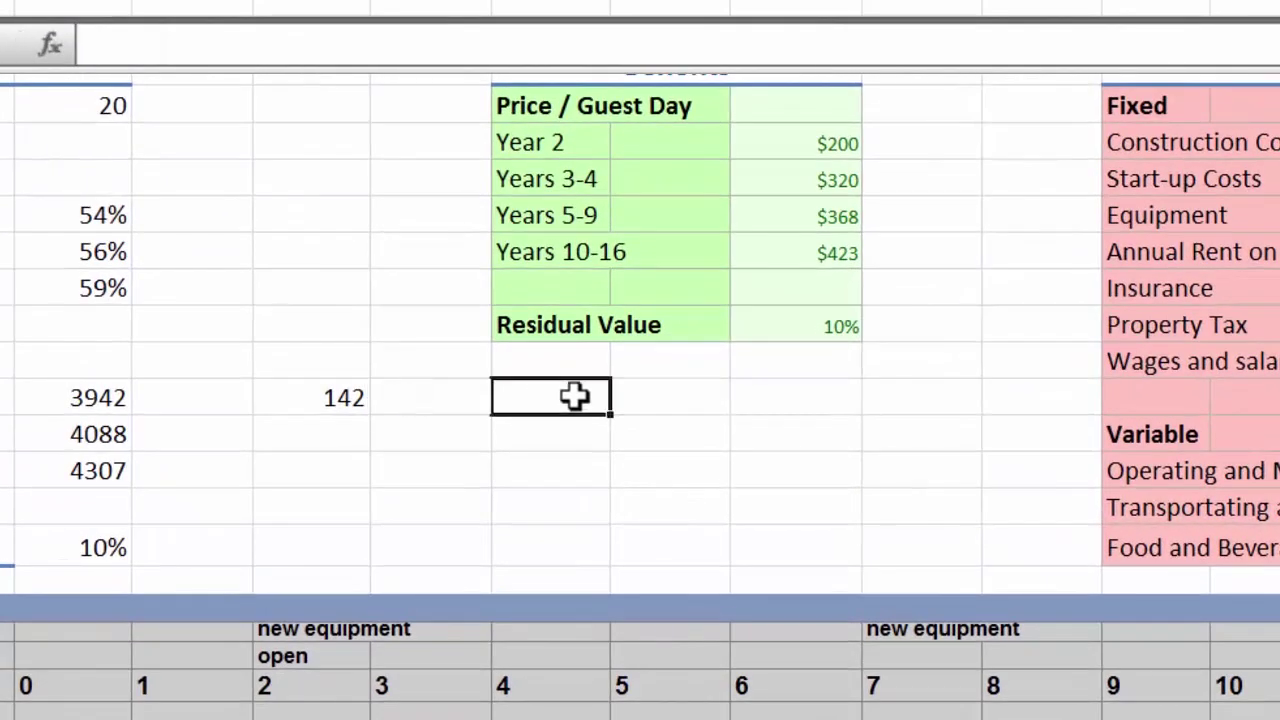
pyautogui.write('4')
pyautogui.click(689, 400)
pyautogui.write('63')
pyautogui.click(871, 397)
pyautogui.write('7')
pyautogui.click(817, 405)
pyautogui.write('64')
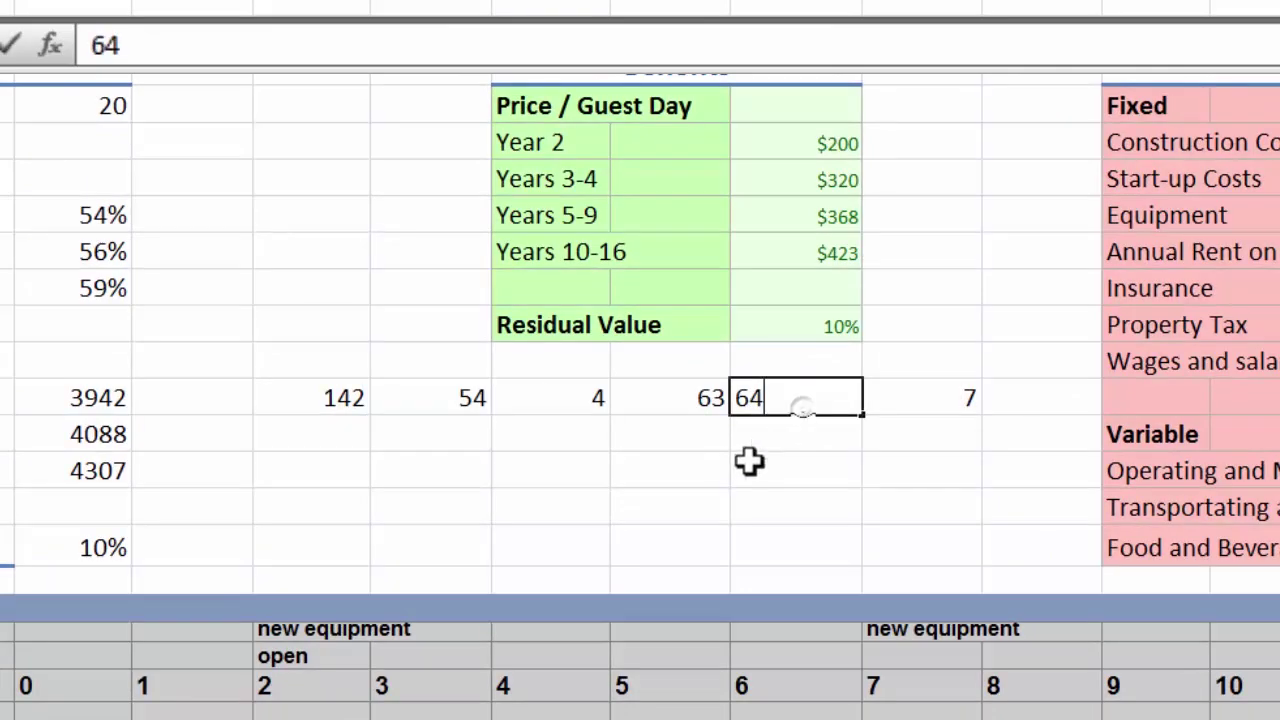
pyautogui.click(666, 460)
# - Enter the relative reference =F13 in cell F14, below the first sample value
pyautogui.click(333, 432)
pyautogui.write('=')
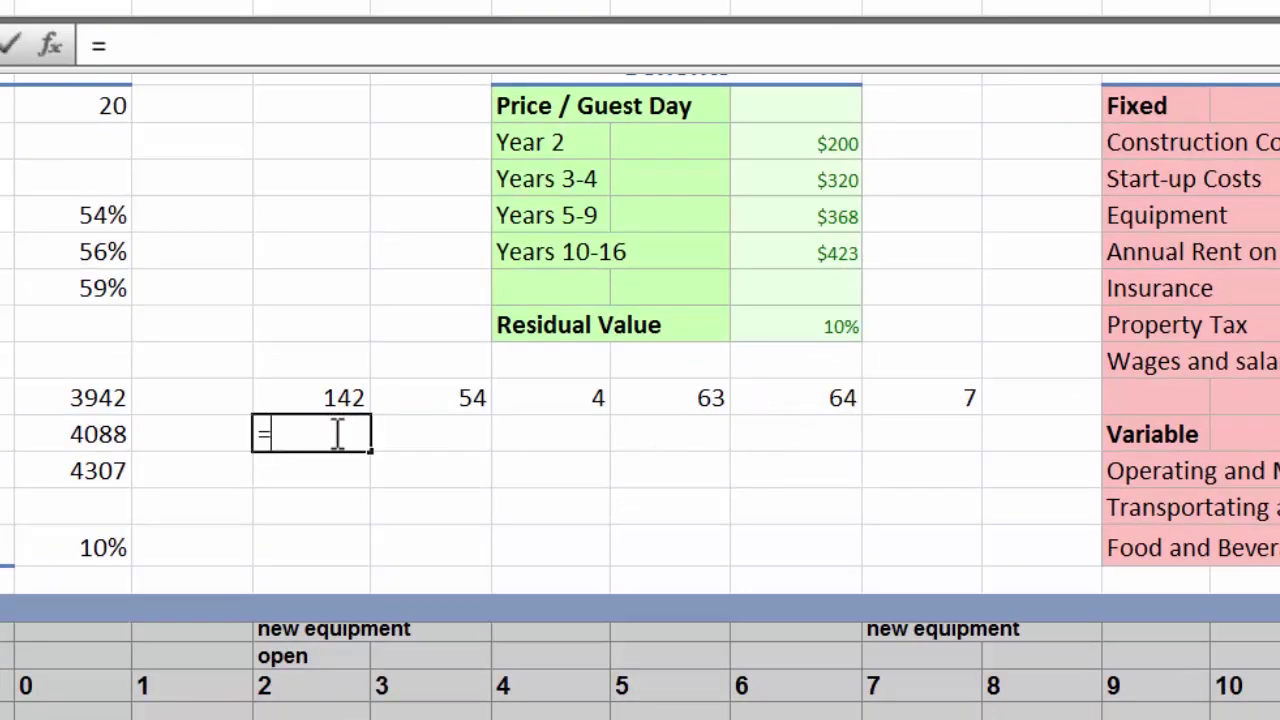
pyautogui.click(343, 397)
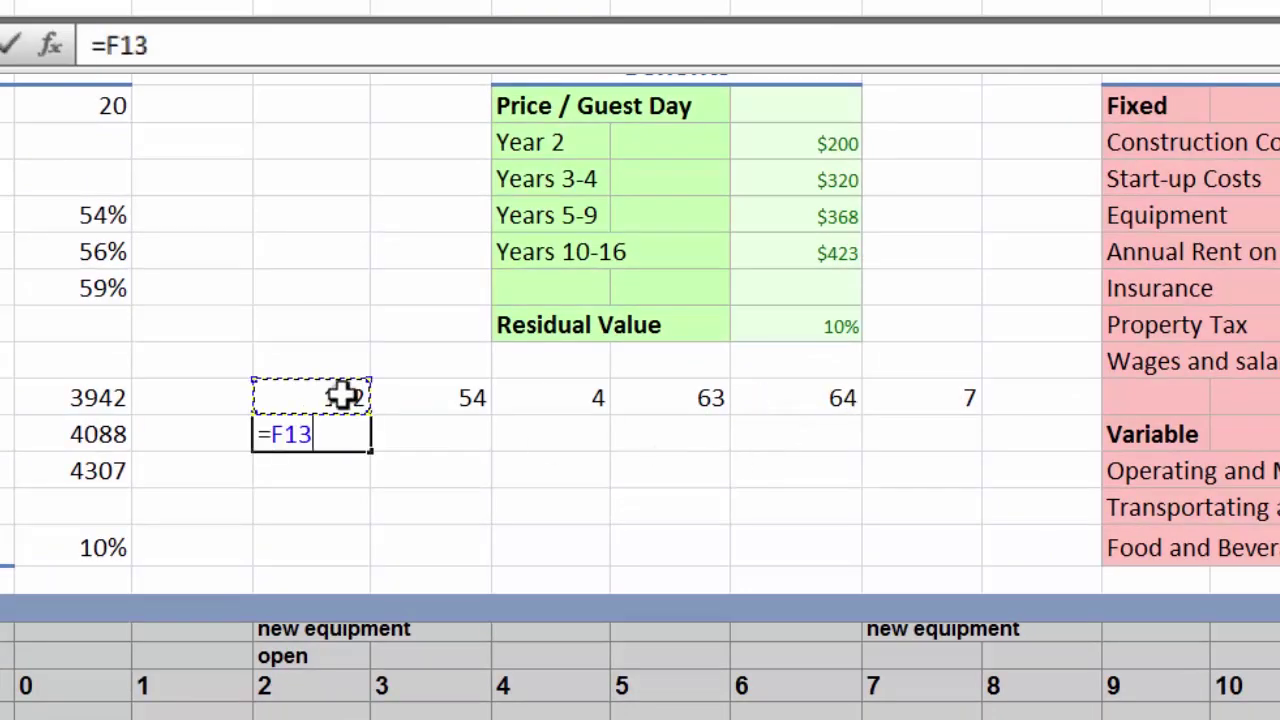
pyautogui.press('Return')
# - Copy the relative reference in F14 across cells G14 to K14
pyautogui.click(360, 434)
pyautogui.hotkey('ctrl', 'c')
pyautogui.click(420, 432)
pyautogui.hotkey('ctrl', 'v')
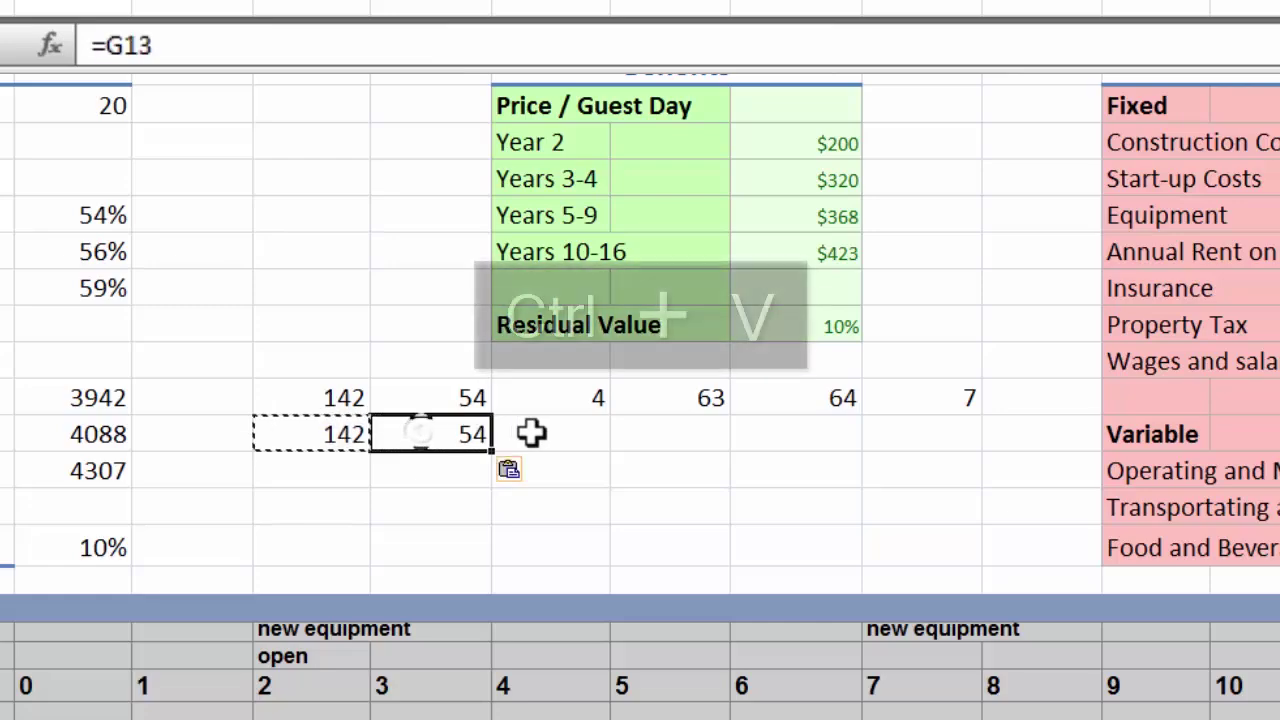
pyautogui.click(531, 431)
pyautogui.hotkey('ctrl', 'v')
pyautogui.click(686, 431)
pyautogui.hotkey('ctrl', 'v')
pyautogui.click(797, 437)
pyautogui.hotkey('ctrl', 'v')
pyautogui.click(940, 431)
pyautogui.hotkey('ctrl', 'v')
# - Assign the name BoopDaBoop to cell F13, which holds the first sample value
pyautogui.click(306, 466)
pyautogui.click(335, 397)
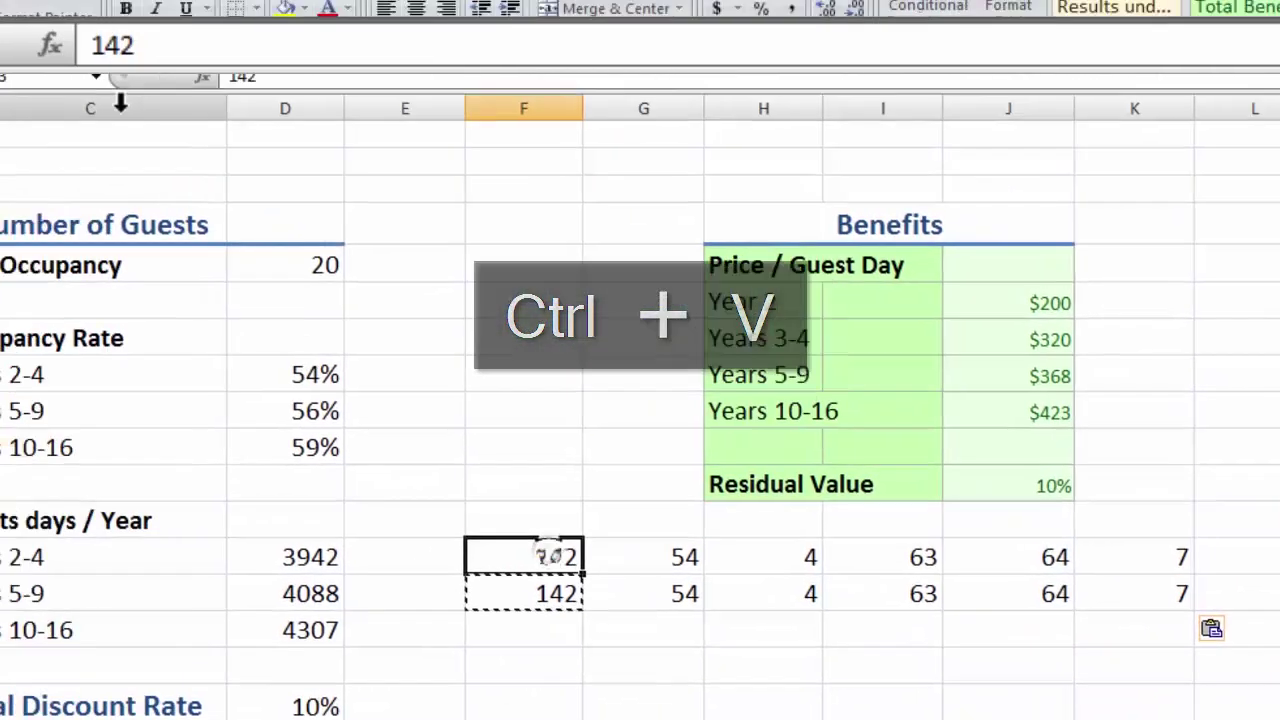
pyautogui.click(96, 150)
pyautogui.write('BoopDaBoop')
pyautogui.press('Return')
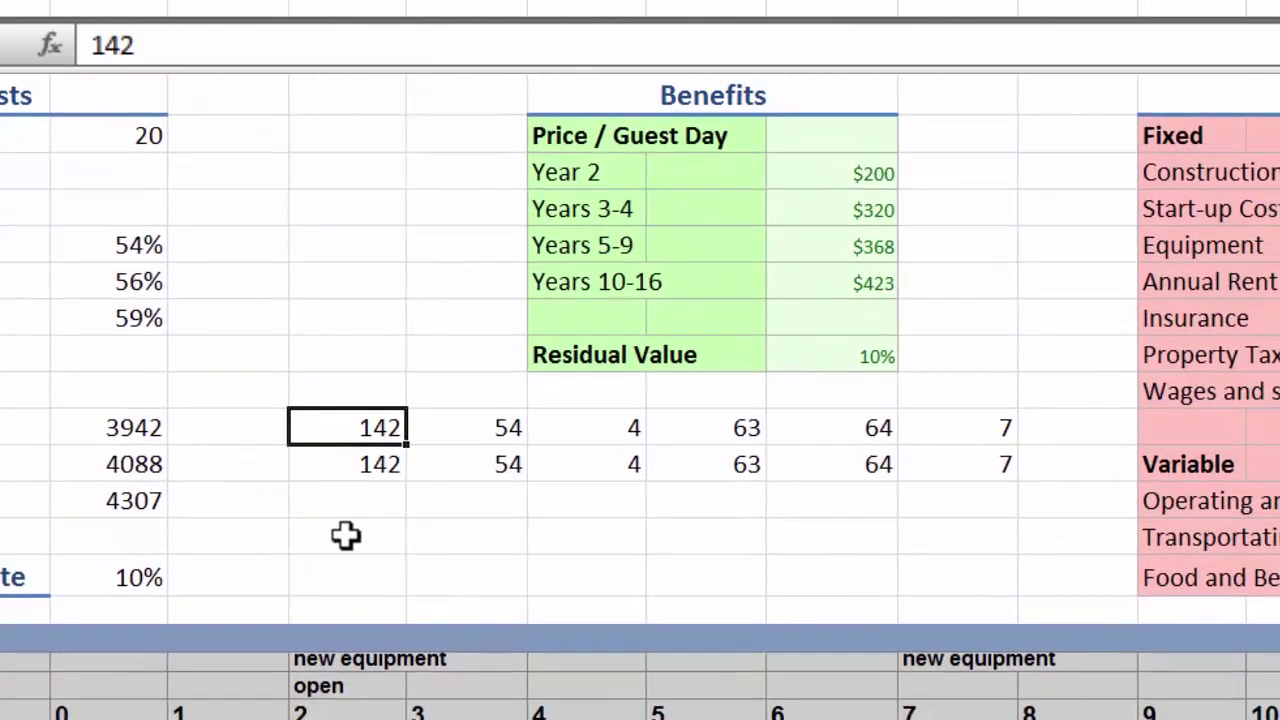
# - Enter the named reference =BoopDaBoop in cell F15
pyautogui.click(349, 503)
pyautogui.write('=')
pyautogui.click(366, 432)
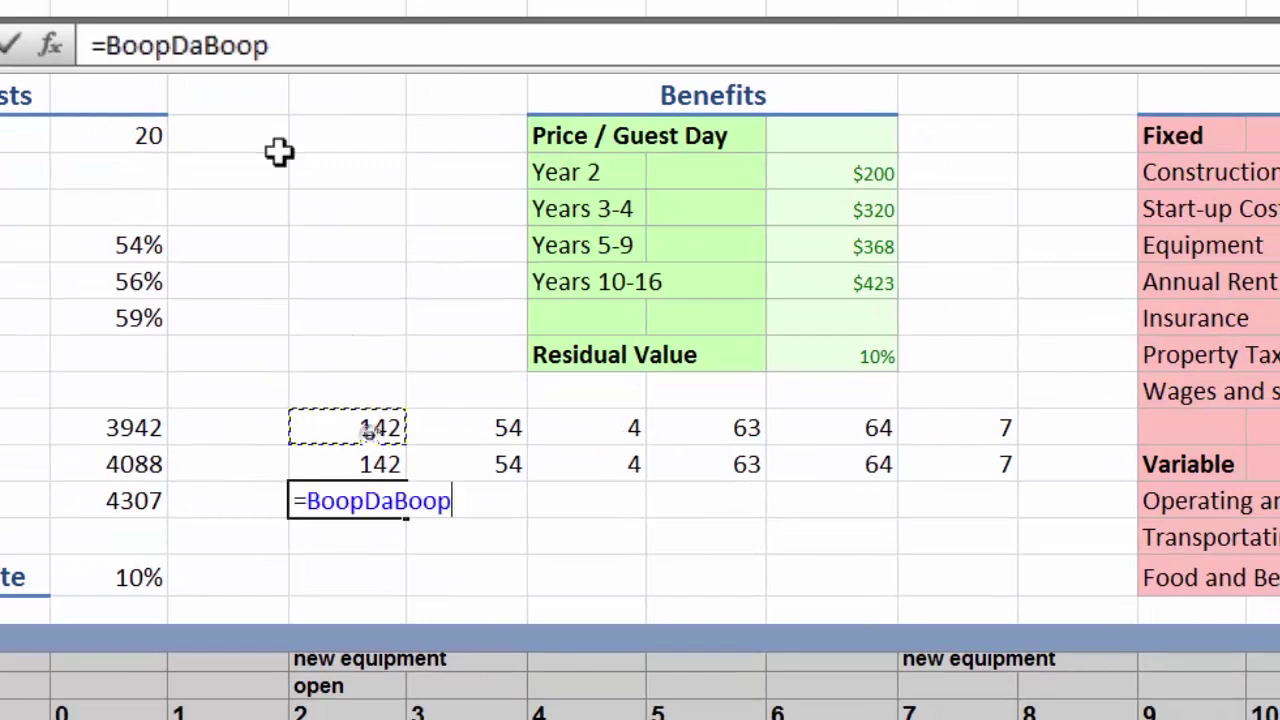
pyautogui.press('Return')
# - Copy the BoopDaBoop reference from F15 across cells G15 to K15
pyautogui.click(355, 502)
pyautogui.hotkey('ctrl', 'c')
pyautogui.click(466, 503)
pyautogui.hotkey('ctrl', 'v')
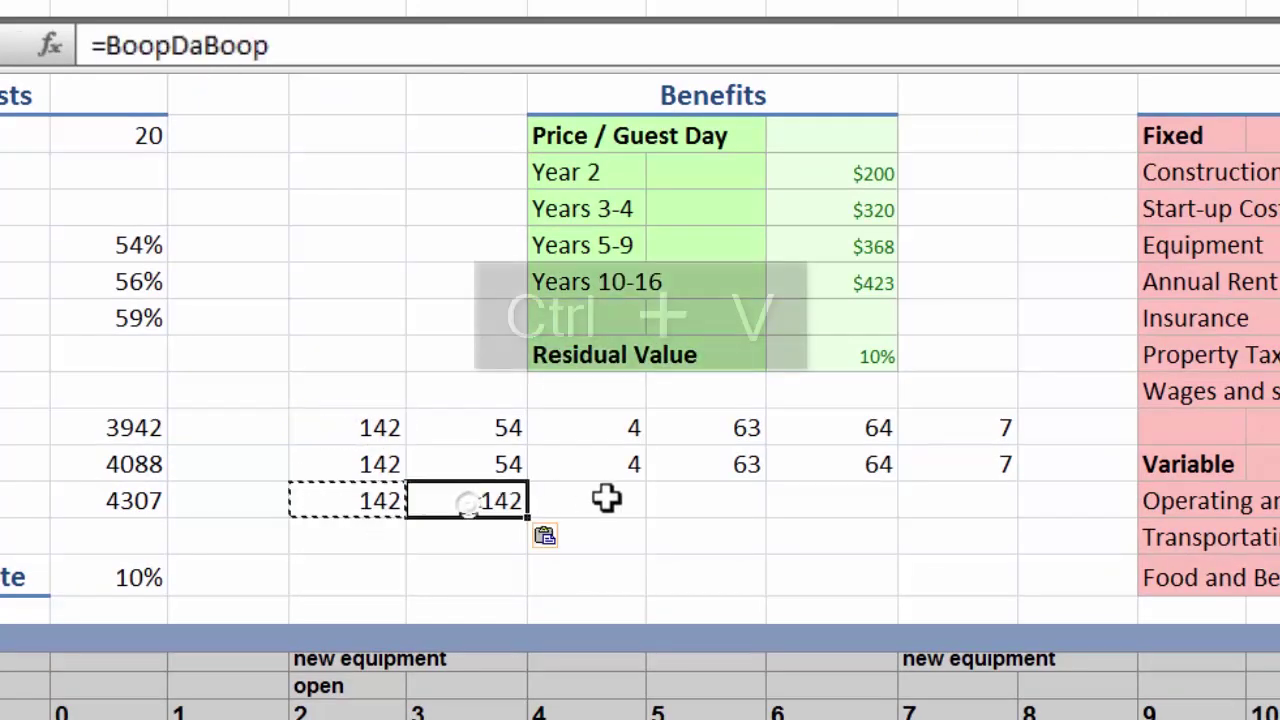
pyautogui.click(608, 497)
pyautogui.hotkey('ctrl', 'v')
pyautogui.click(727, 500)
pyautogui.hotkey('ctrl', 'v')
pyautogui.click(837, 506)
pyautogui.hotkey('ctrl', 'v')
pyautogui.click(968, 511)
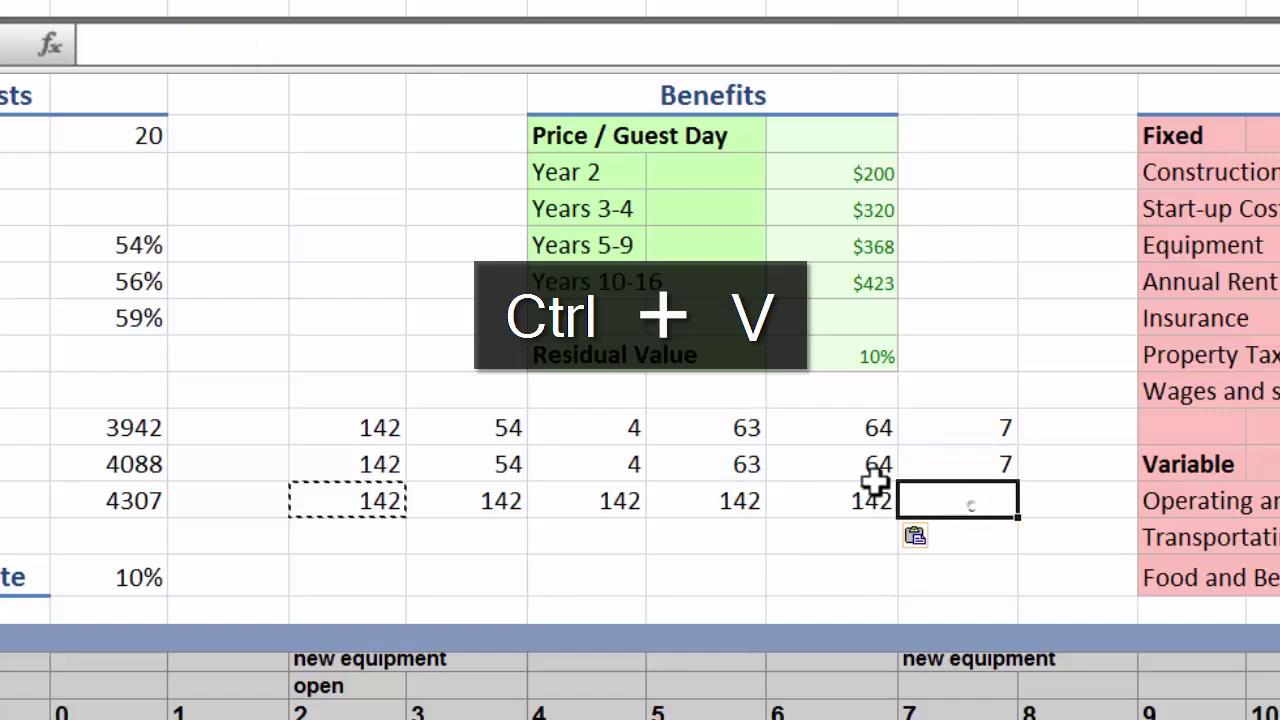
pyautogui.hotkey('ctrl', 'v')
# - Paste the BoopDaBoop reference into F9 and L9 as a test and clear both cells again
pyautogui.click(398, 296)
pyautogui.hotkey('ctrl', 'v')
pyautogui.click(1034, 290)
pyautogui.hotkey('ctrl', 'v')
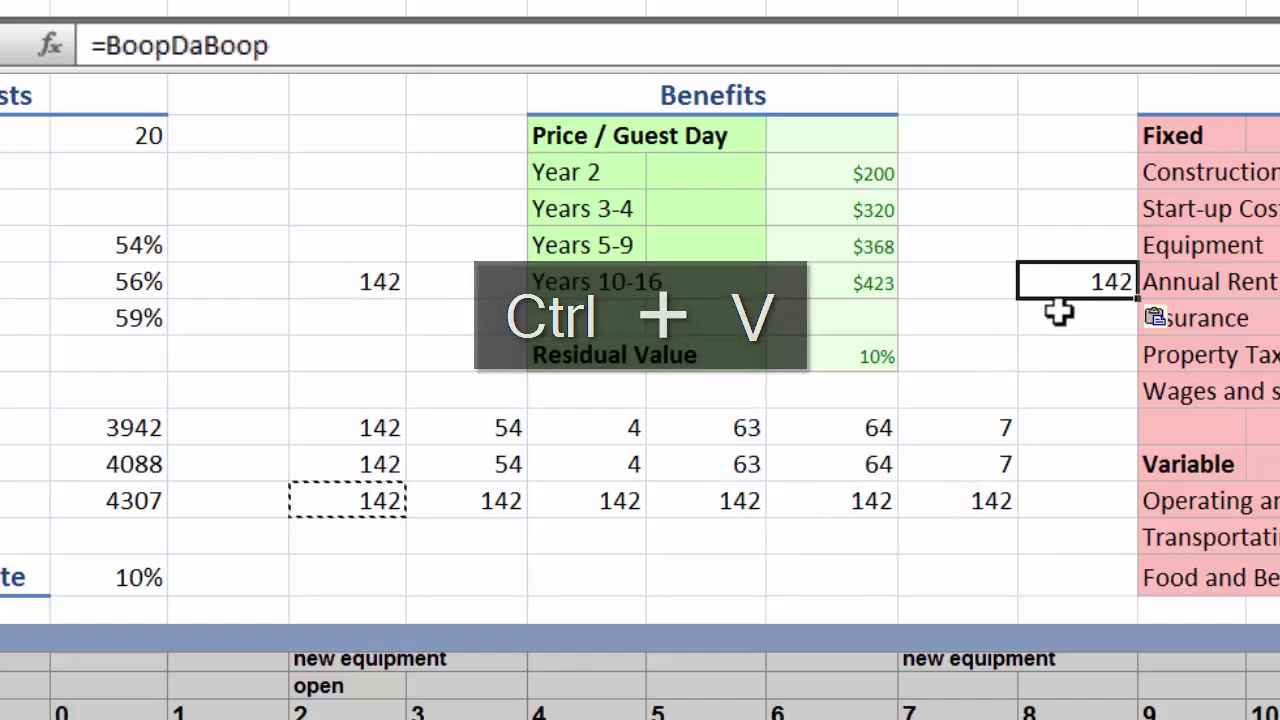
pyautogui.press('Delete')
pyautogui.click(363, 277)
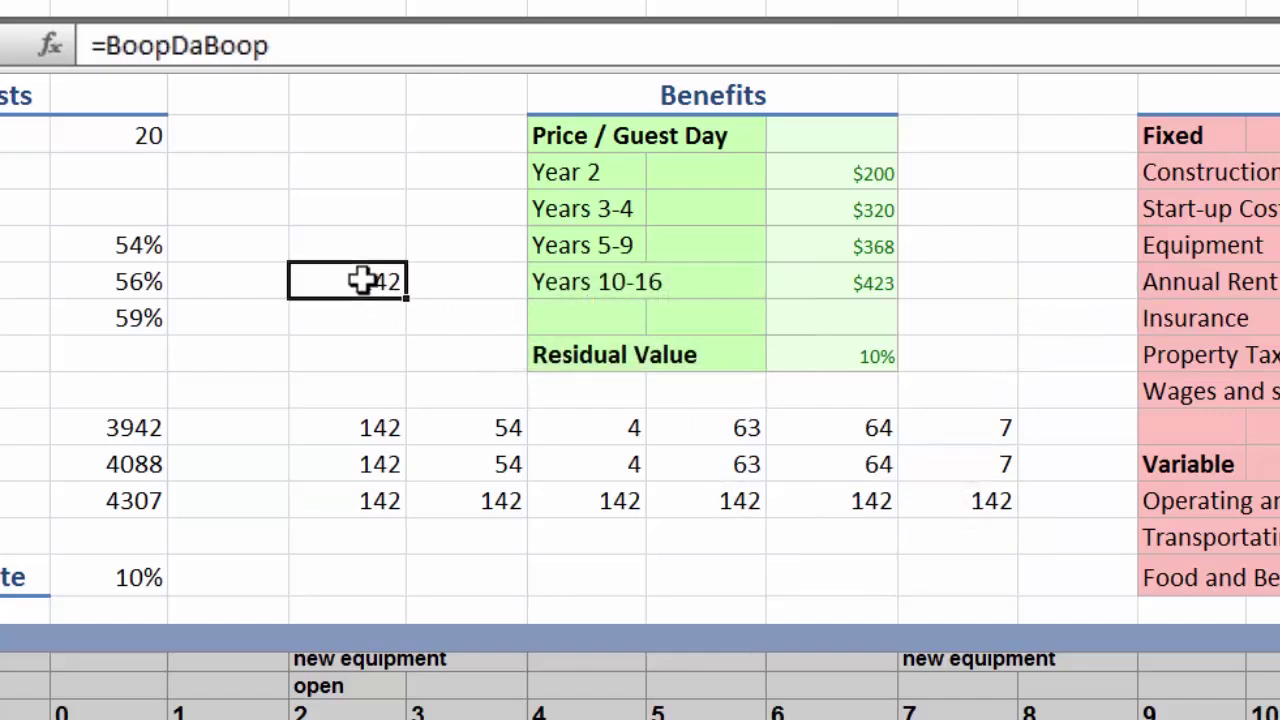
pyautogui.press('Delete')
# - Enter the absolute reference =$G$13 in cell F16 by adding dollar signs to the column and row
pyautogui.click(377, 533)
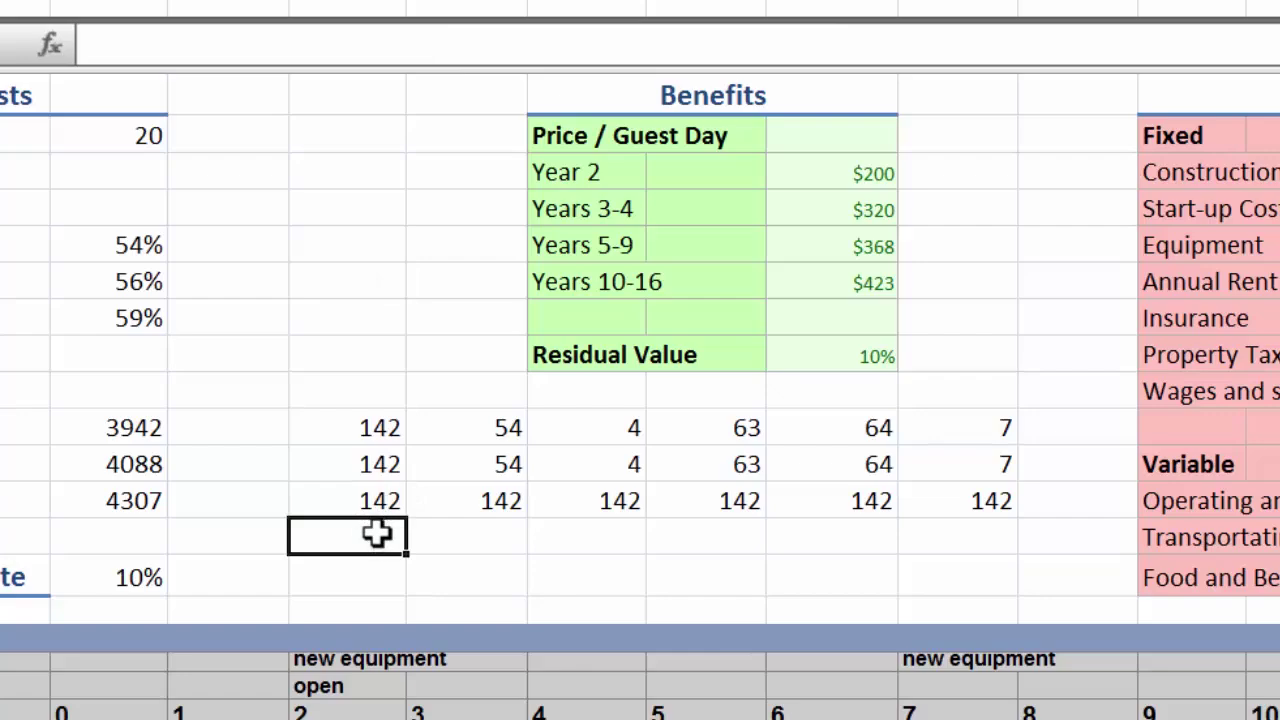
pyautogui.write('=')
pyautogui.click(469, 427)
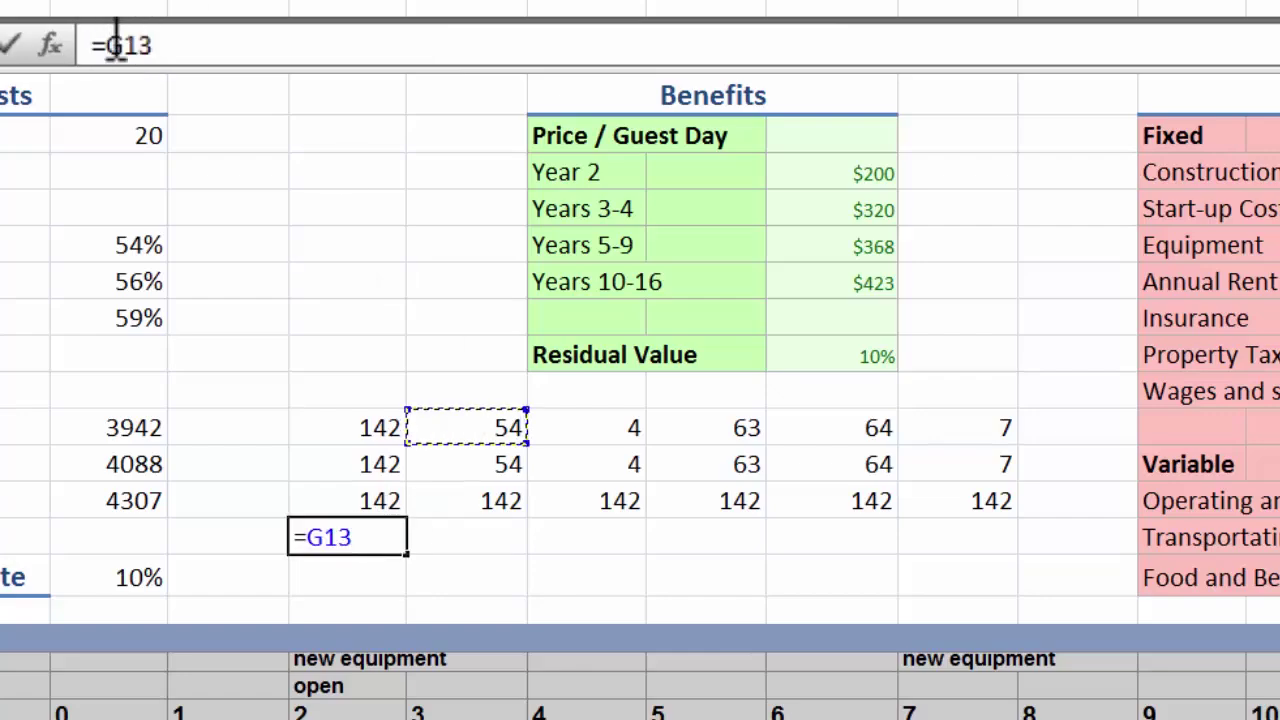
pyautogui.write('$')
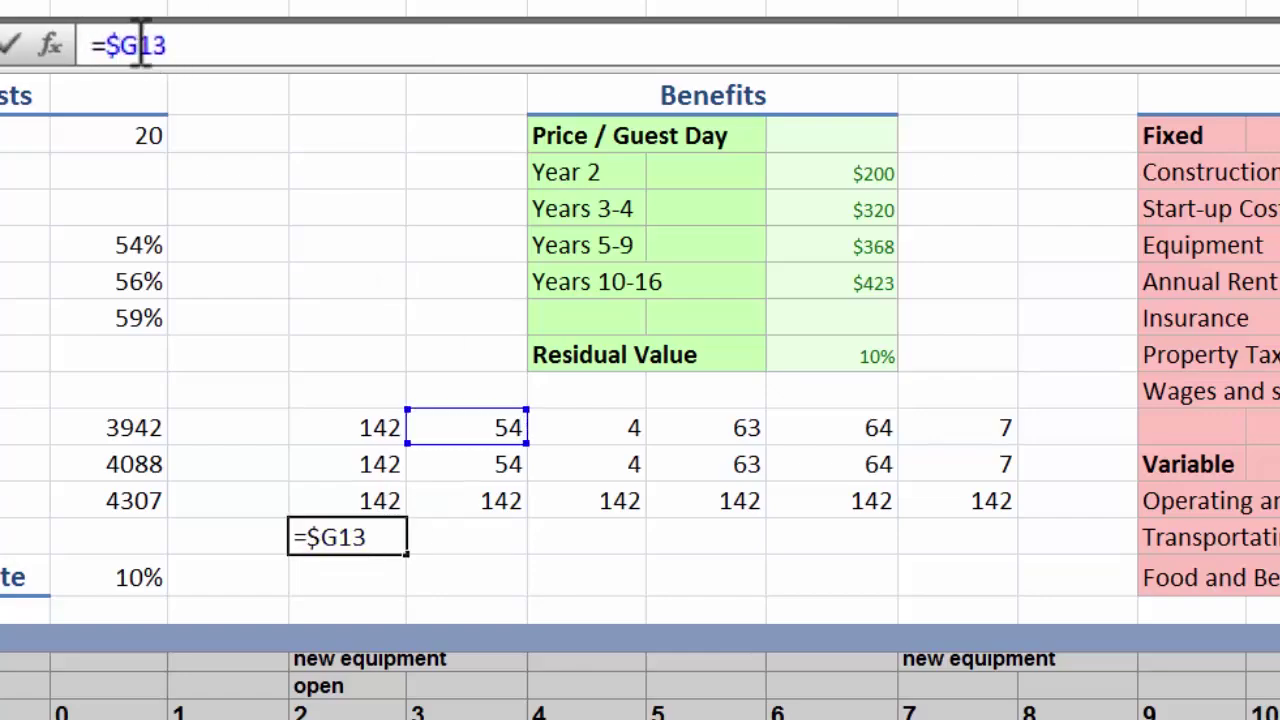
pyautogui.click(141, 44)
pyautogui.write('$')
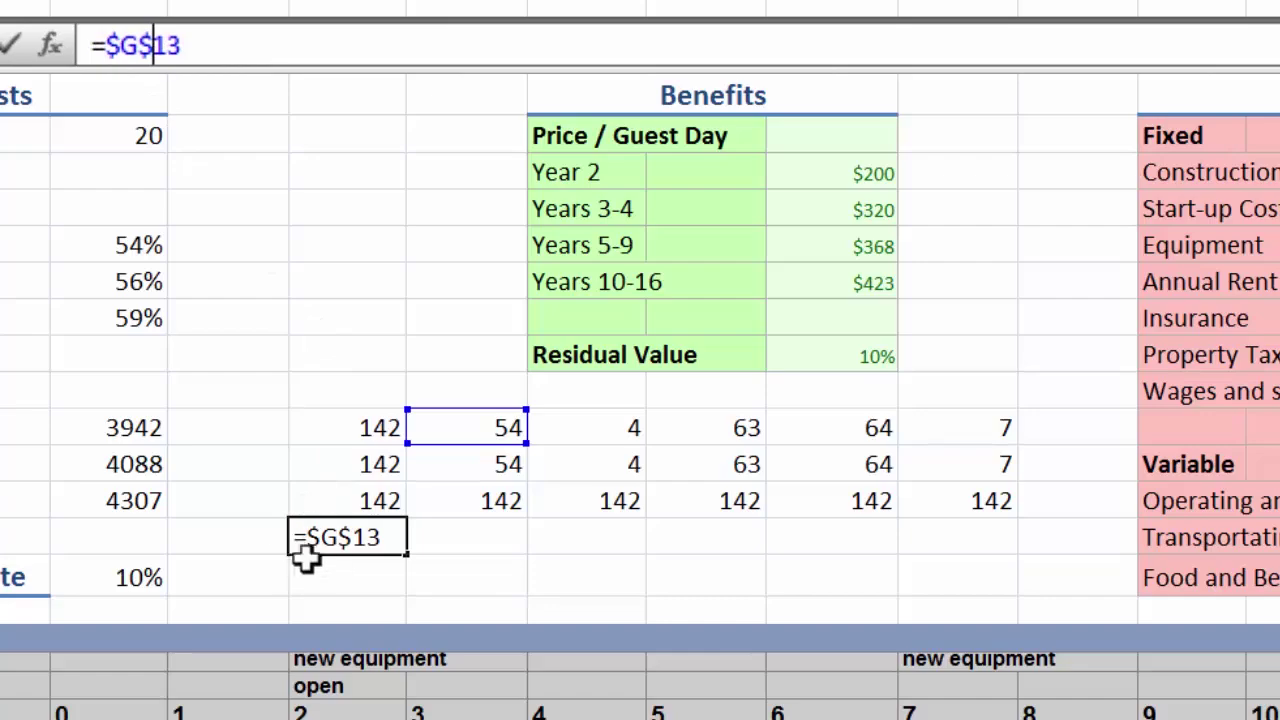
pyautogui.press('Return')
# - Copy the absolute reference in F16 across row 16 and into the separate cells F9 and K10
pyautogui.click(334, 537)
pyautogui.hotkey('ctrl', 'c')
pyautogui.click(465, 530)
pyautogui.hotkey('ctrl', 'v')
pyautogui.click(590, 537)
pyautogui.hotkey('ctrl', 'v')
pyautogui.hotkey('ctrl', 'v')
pyautogui.click(826, 543)
pyautogui.hotkey('ctrl', 'v')
pyautogui.click(351, 290)
pyautogui.hotkey('ctrl', 'v')
pyautogui.click(990, 318)
pyautogui.hotkey('ctrl', 'v')
# - Clear all sample values and test references from rows 13 to 16 and from the stray cells above them
pyautogui.moveTo(986, 255); pyautogui.dragTo(986, 543)
pyautogui.press('Delete')
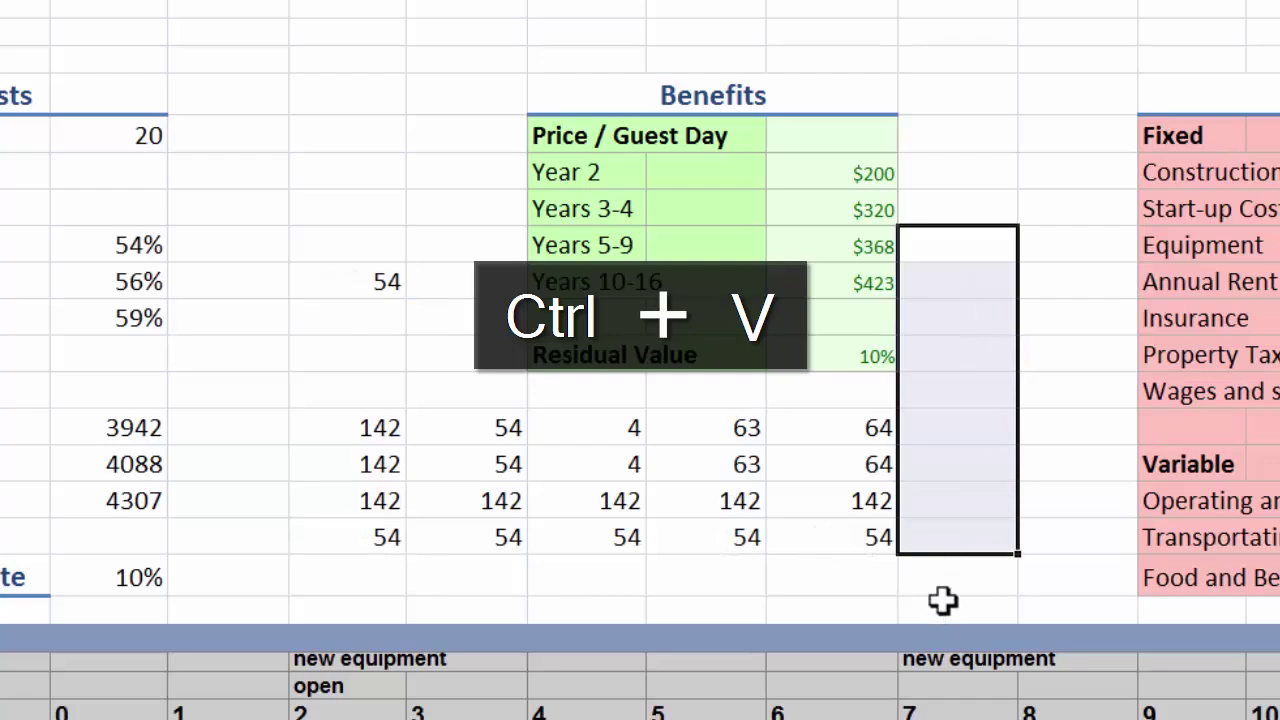
pyautogui.moveTo(946, 606); pyautogui.dragTo(367, 430)
pyautogui.press('Delete')
pyautogui.moveTo(345, 205); pyautogui.dragTo(377, 430)
pyautogui.press('Delete')
pyautogui.click(517, 469)
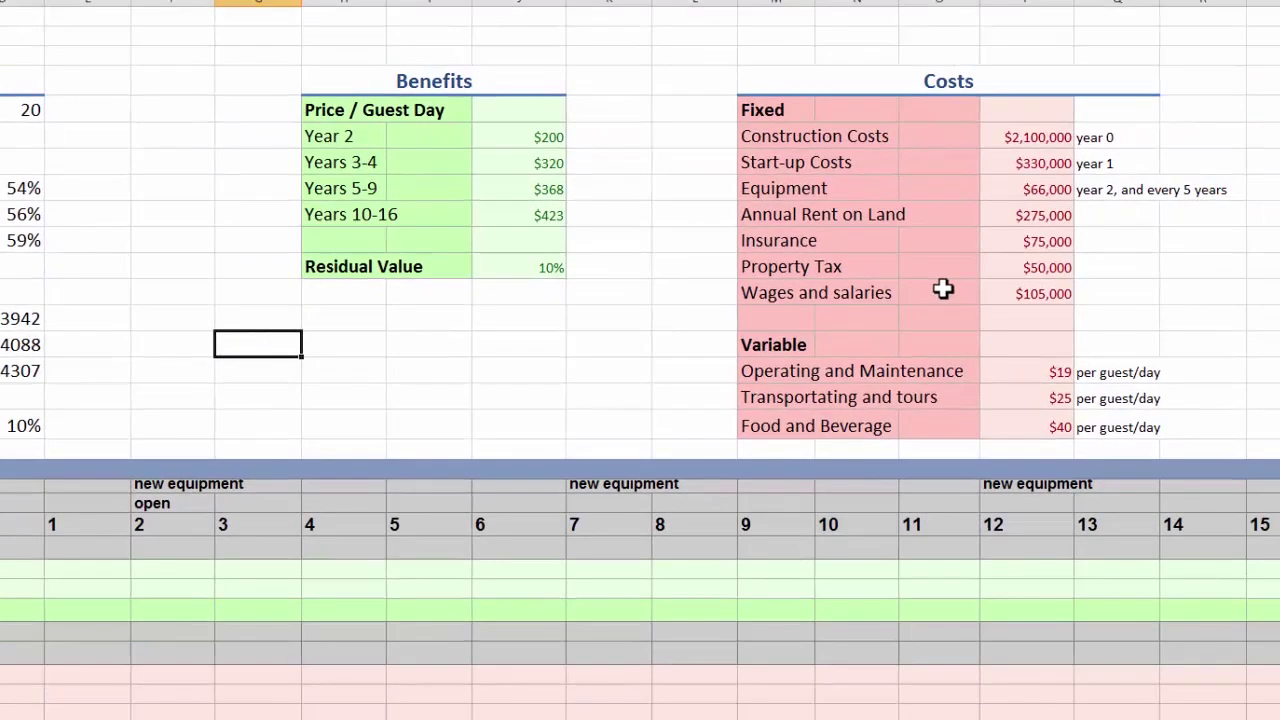
# - Copy the Construction Costs amount from P6 into the year 0 Construction Costs cell, D29
pyautogui.click(1040, 139)
pyautogui.rightClick(1040, 139)
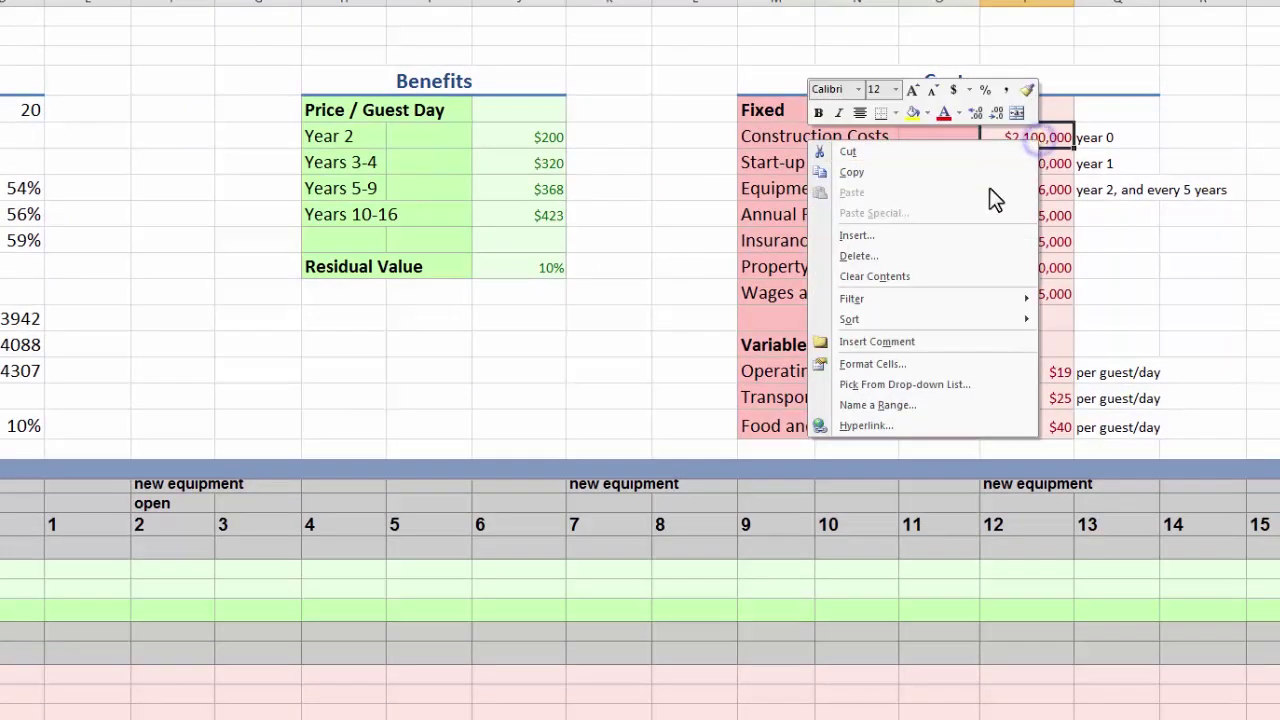
pyautogui.click(993, 174)
pyautogui.click(290, 556)
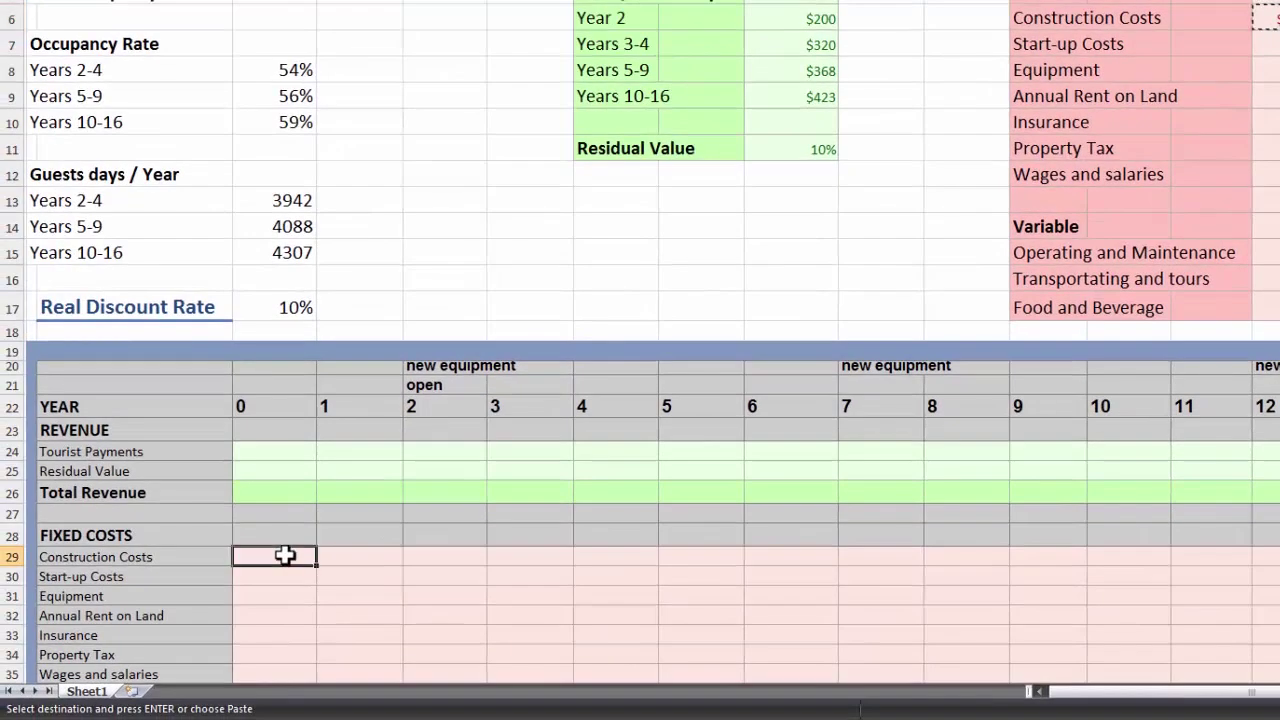
pyautogui.rightClick(286, 558)
pyautogui.click(226, 314)
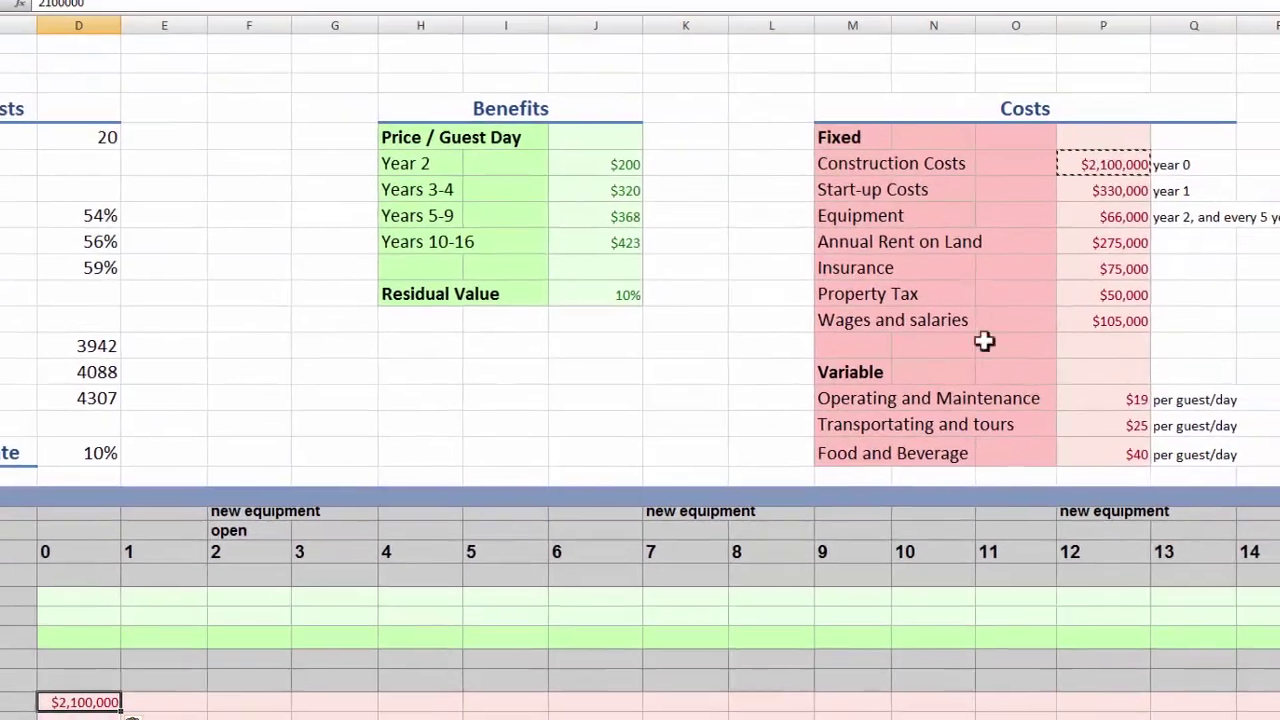
# - Copy the Start-up Costs amount from P7 into the year 1 Start-up Costs cell, E30
pyautogui.click(1266, 44)
pyautogui.rightClick(1113, 195)
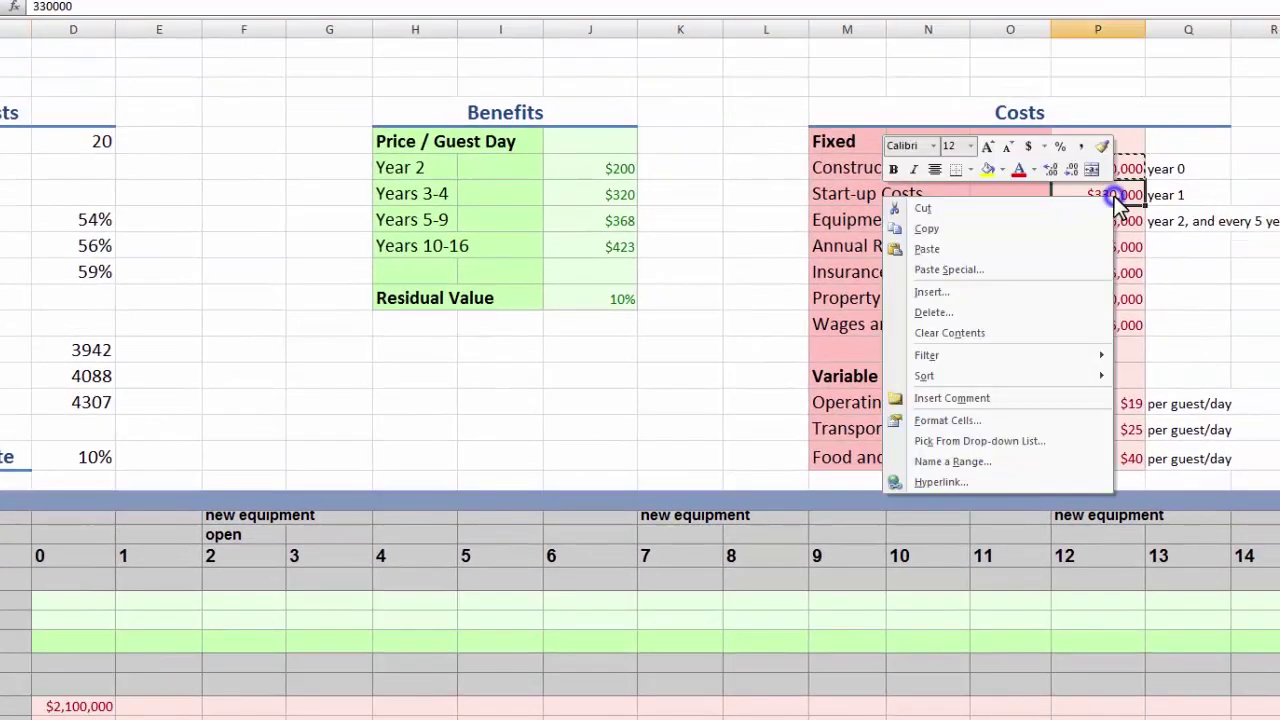
pyautogui.click(1046, 230)
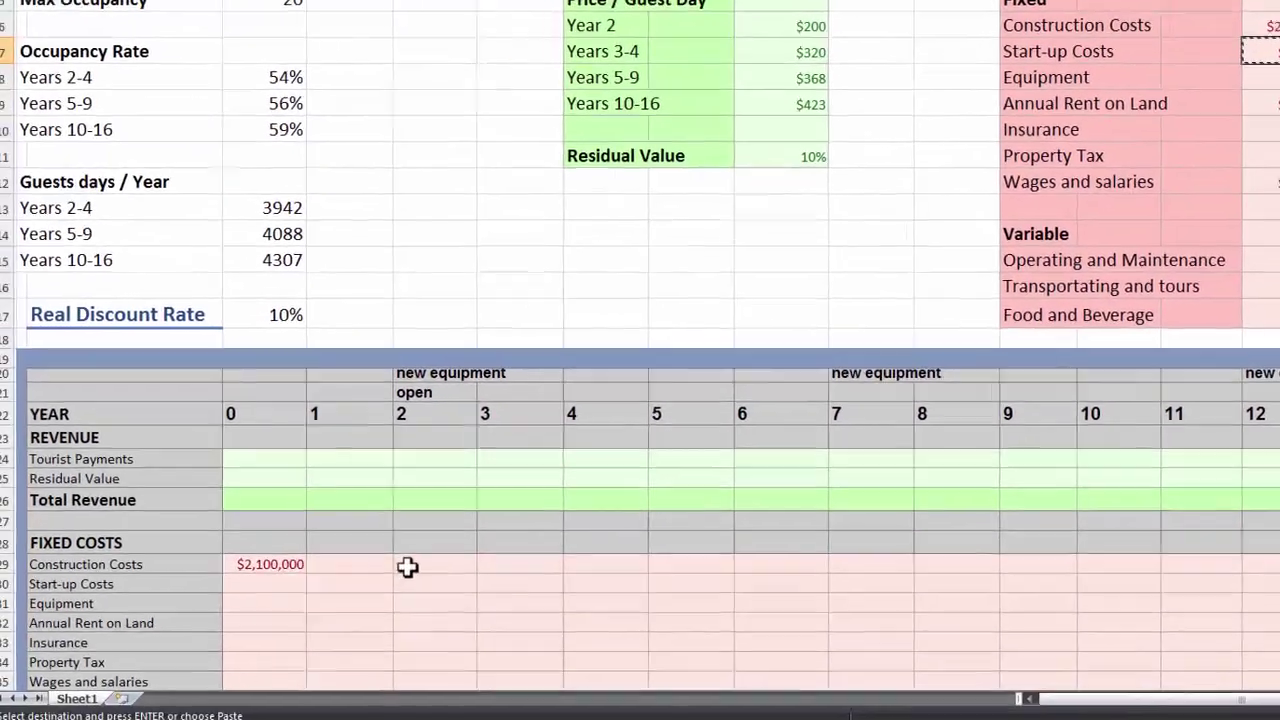
pyautogui.click(167, 716)
pyautogui.rightClick(167, 716)
pyautogui.click(270, 334)
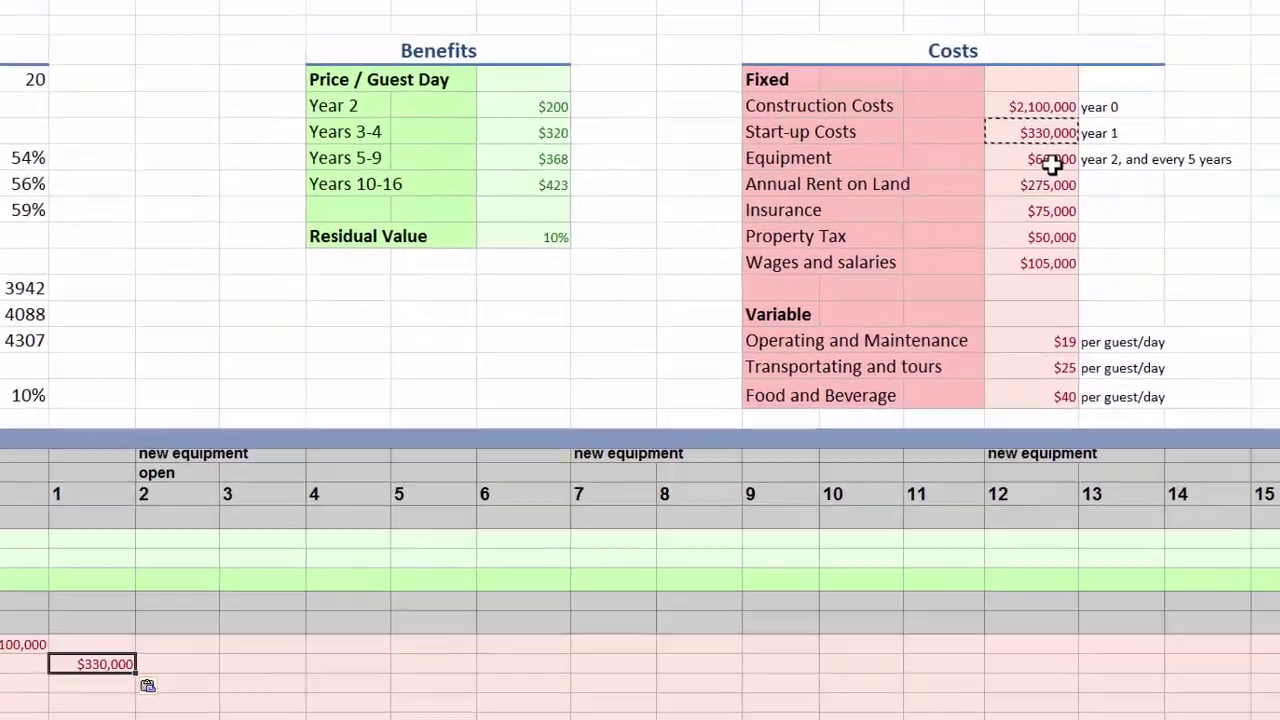
# - Copy the fixed Equipment cost into the Equipment row for the new-equipment years 2, 7 and 12
pyautogui.click(1049, 165)
pyautogui.rightClick(1050, 170)
pyautogui.click(994, 200)
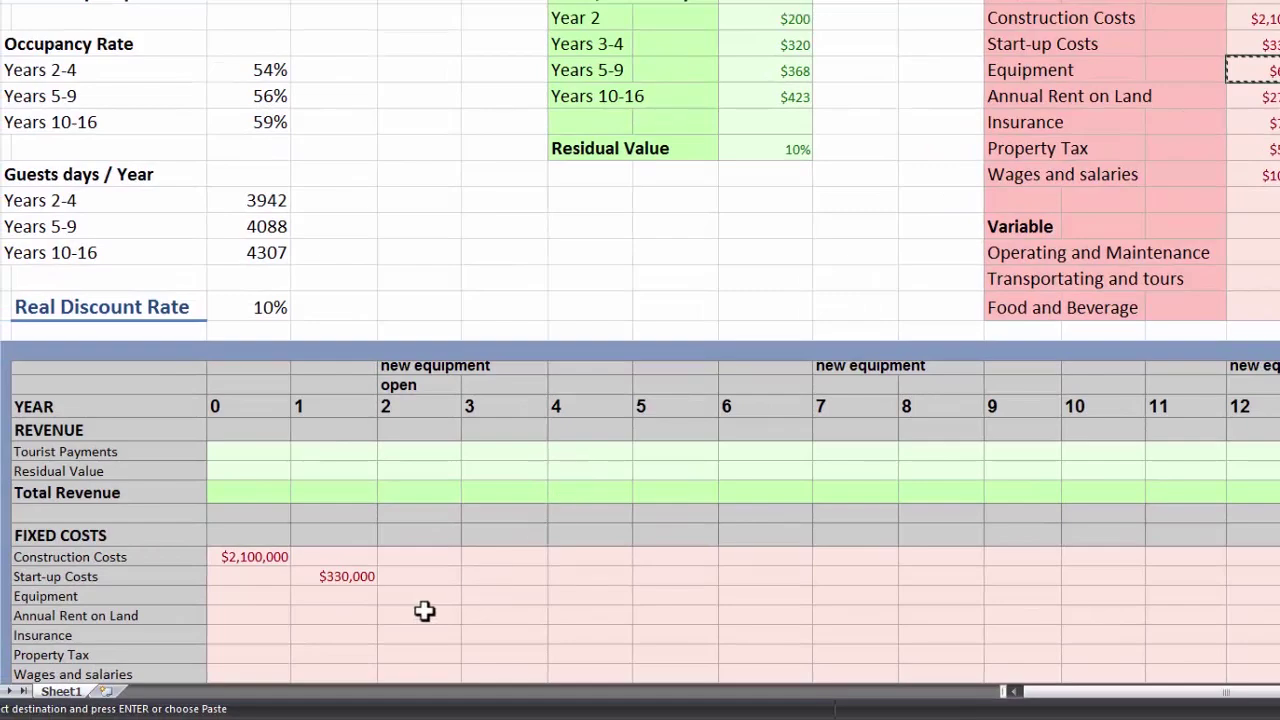
pyautogui.click(422, 598)
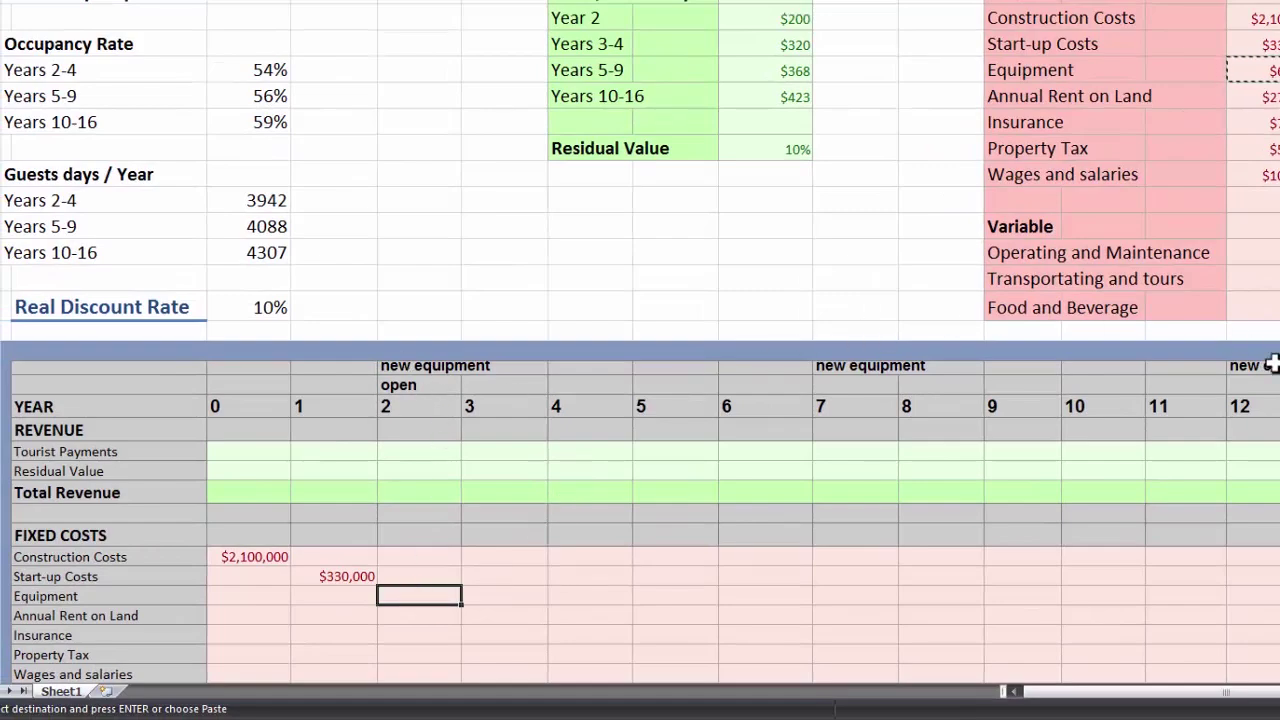
pyautogui.rightClick(403, 598)
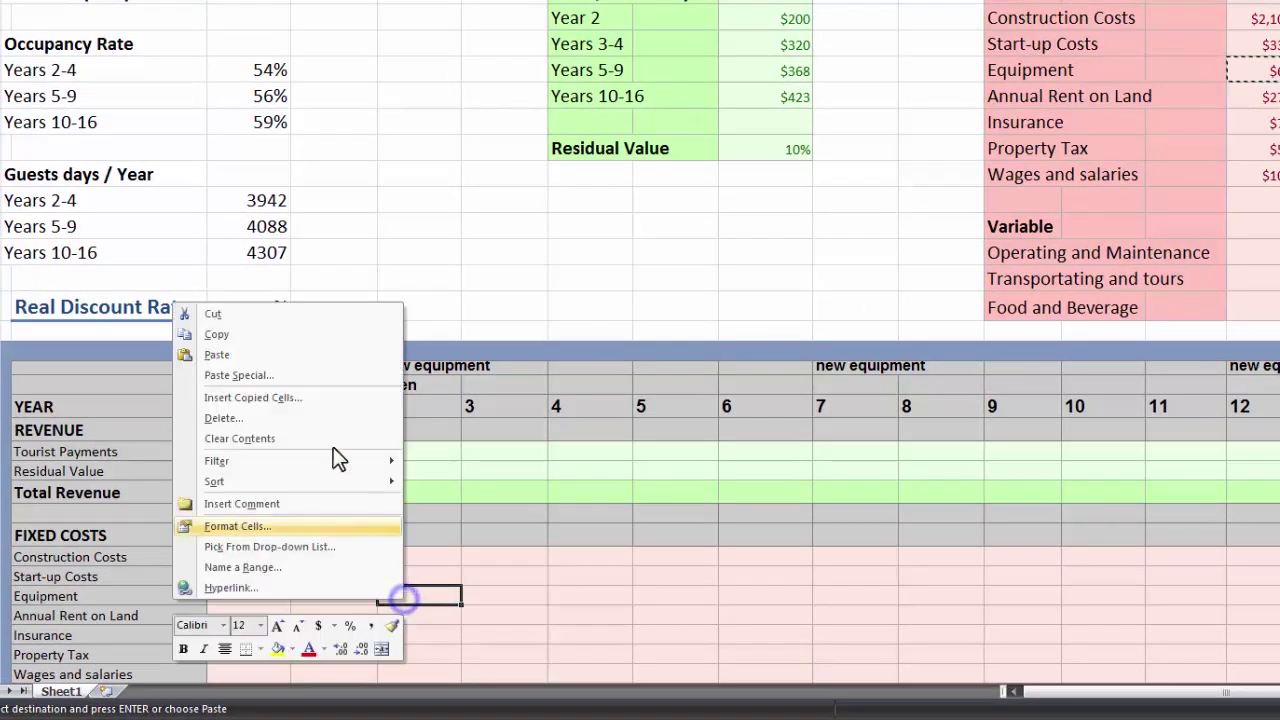
pyautogui.click(276, 352)
pyautogui.click(850, 596)
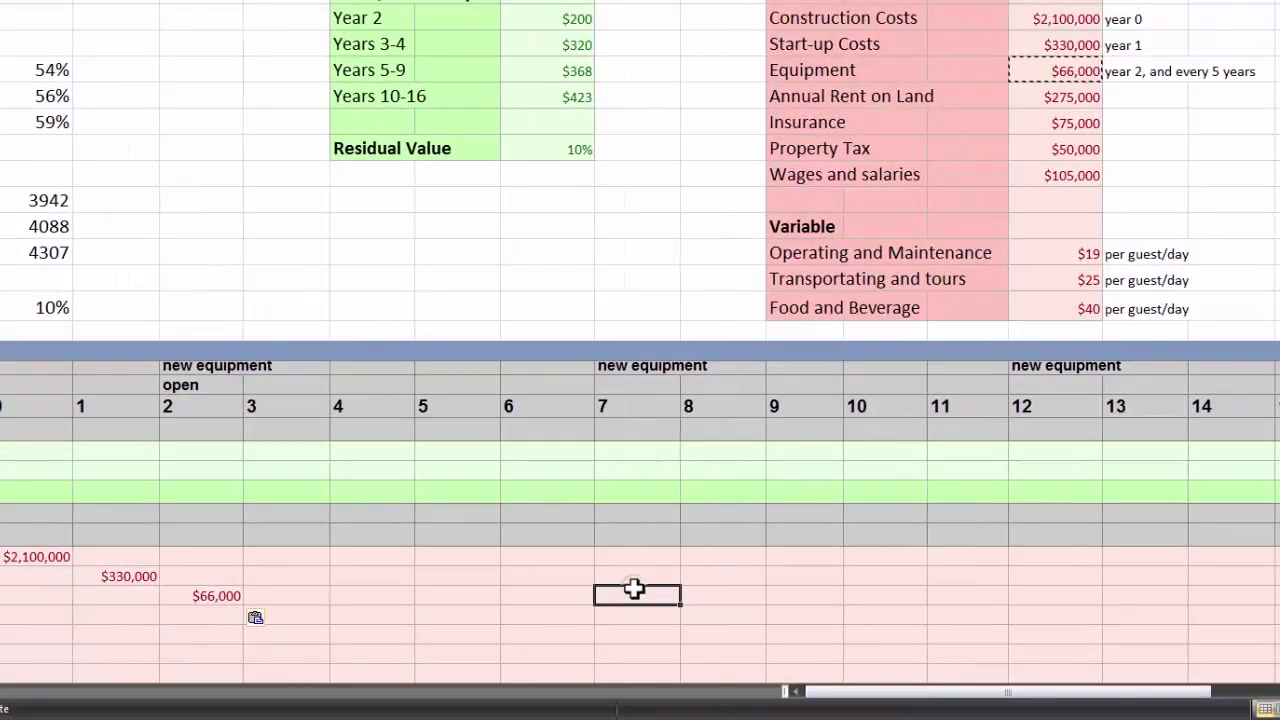
pyautogui.rightClick(851, 596)
pyautogui.click(763, 342)
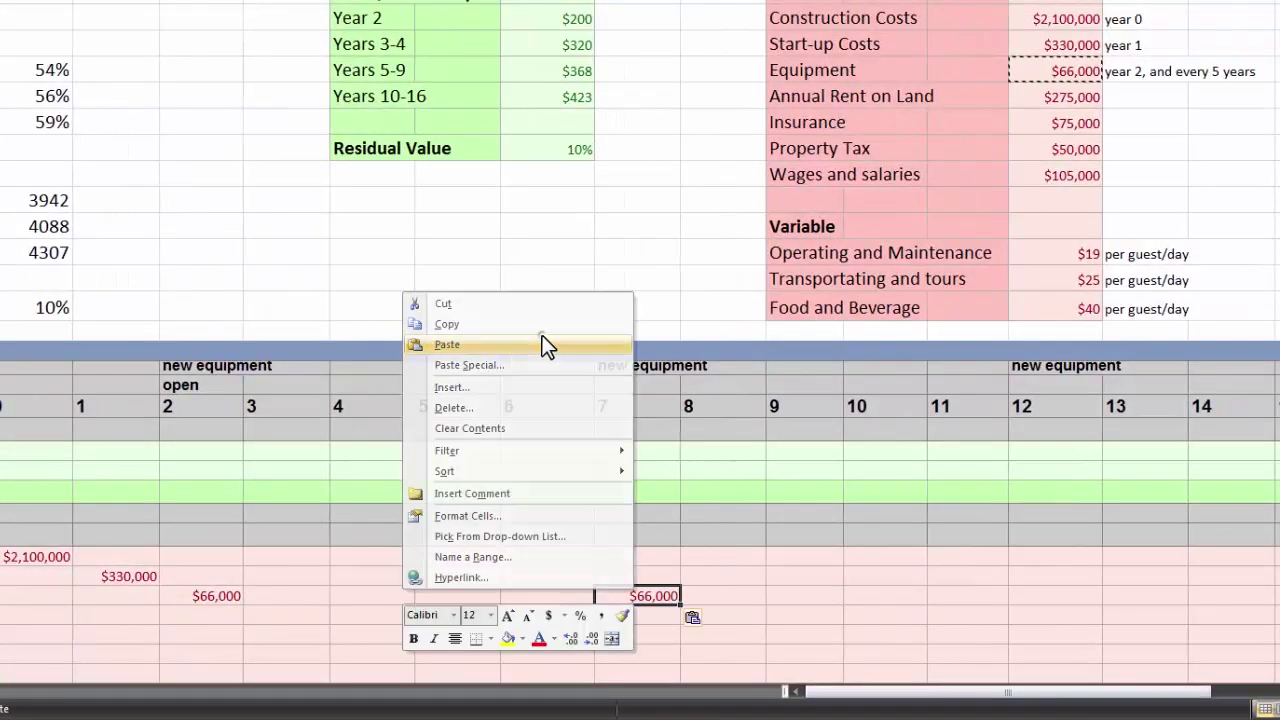
pyautogui.rightClick(1052, 598)
pyautogui.click(857, 350)
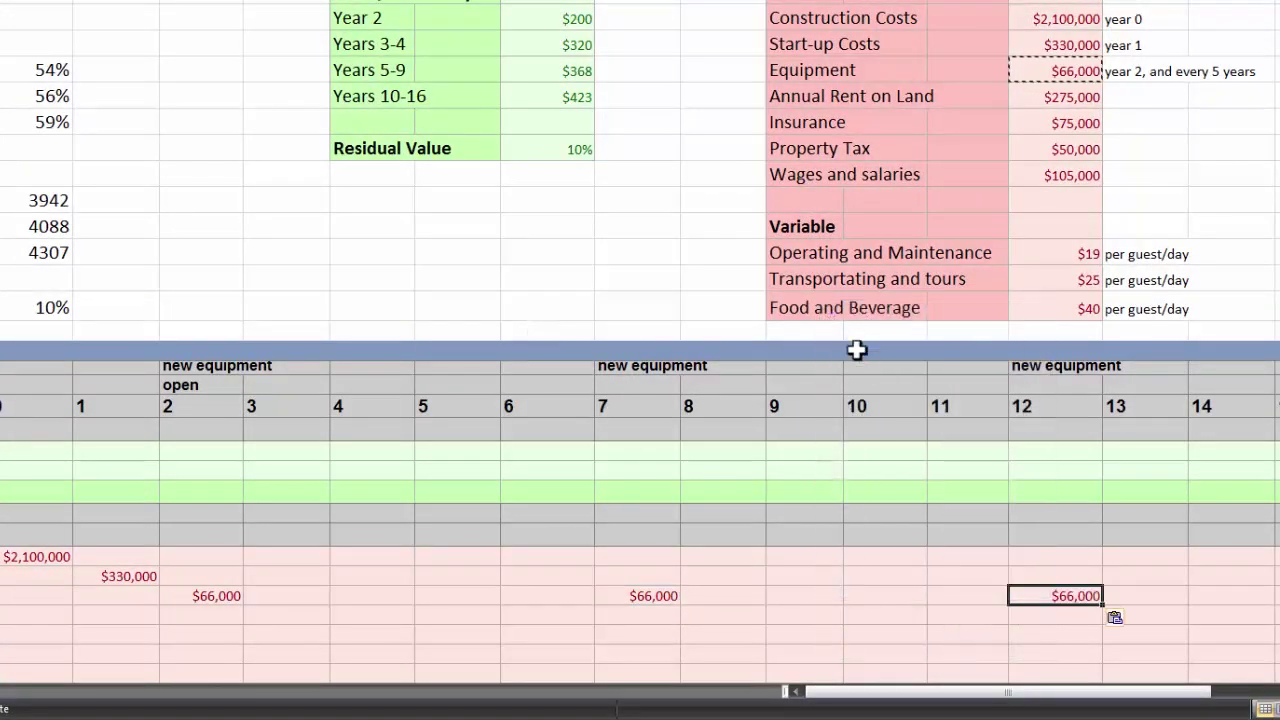
# - Copy the Annual Rent on Land amount across its Fixed Costs row for years 0 to 16
pyautogui.scroll(-1, 845, 390)
pyautogui.click(1062, 40)
pyautogui.rightClick(1062, 40)
pyautogui.click(980, 80)
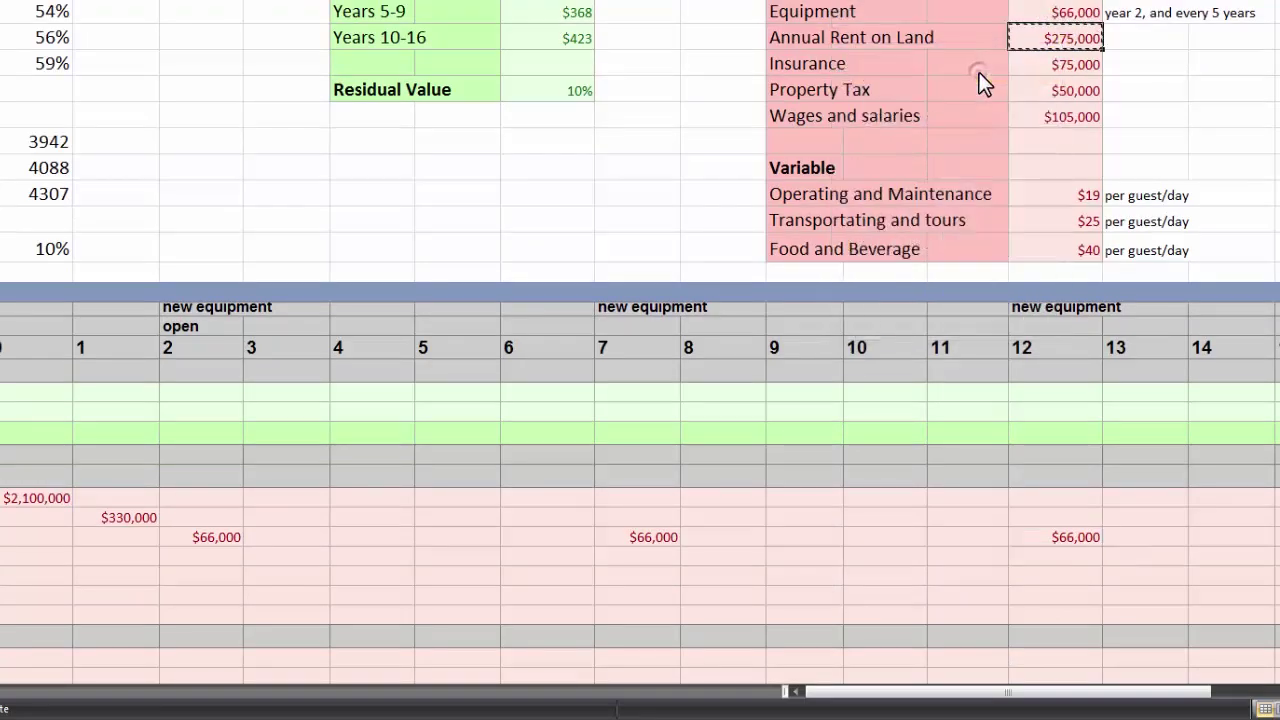
pyautogui.moveTo(36, 556); pyautogui.dragTo(648, 529)
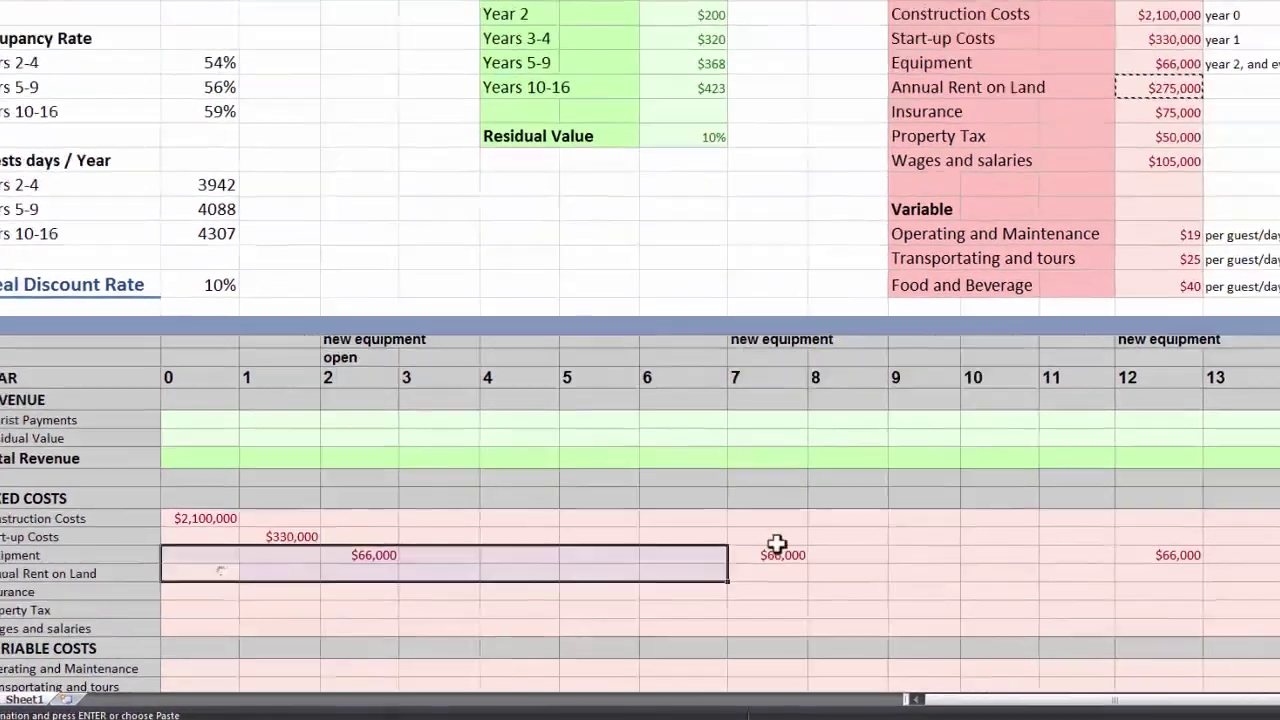
pyautogui.moveTo(777, 543); pyautogui.dragTo(1279, 573)
pyautogui.rightClick(1250, 572)
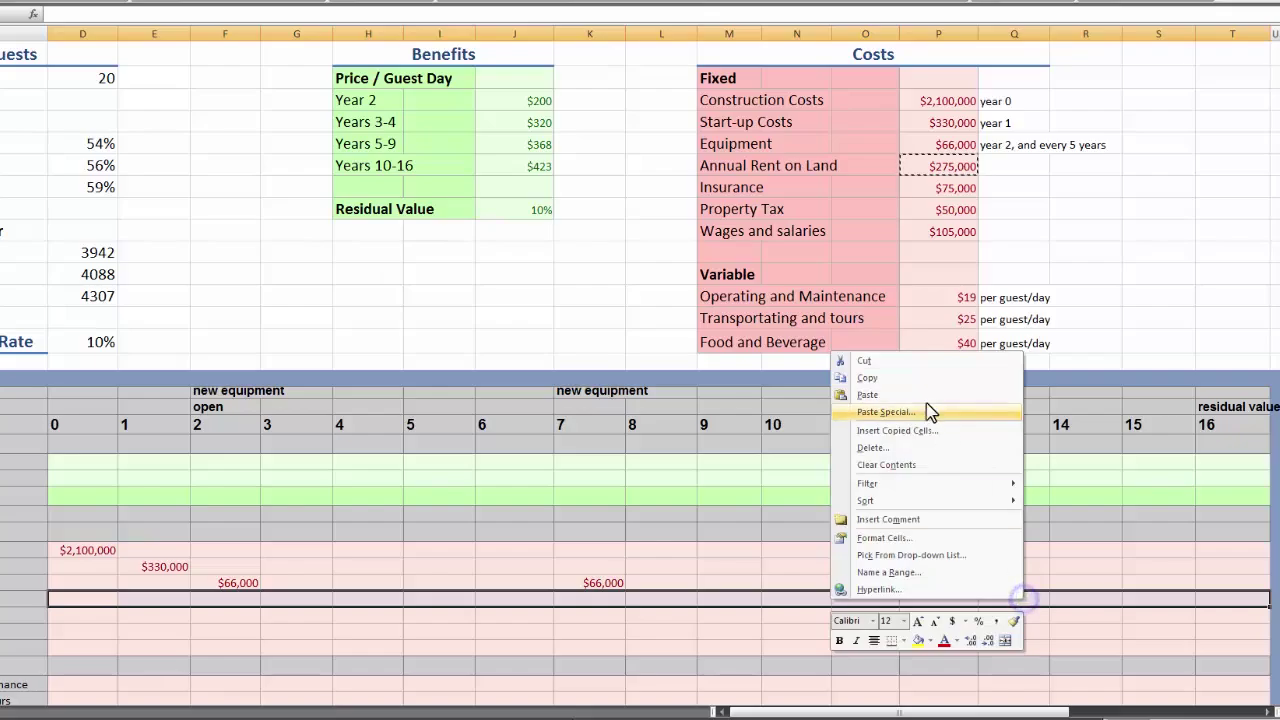
pyautogui.click(867, 394)
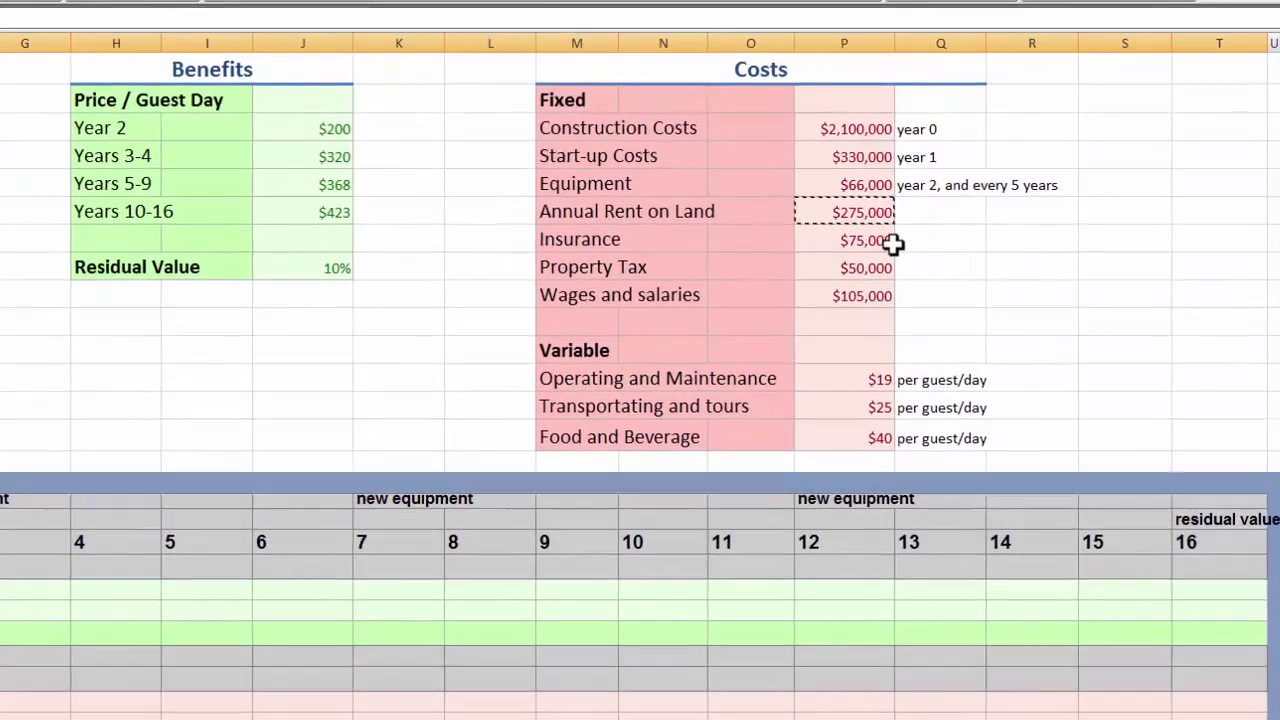
# - Copy the Insurance amount across the Insurance row for years 0 to 16
pyautogui.click(963, 192)
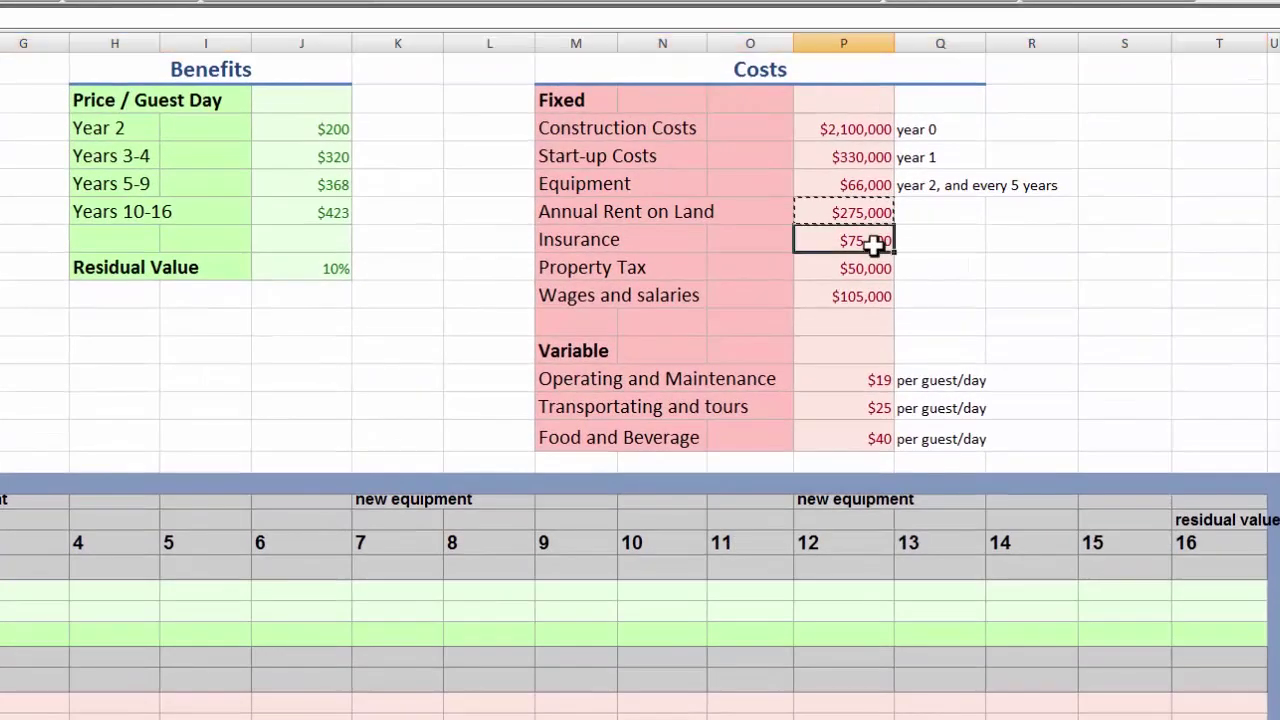
pyautogui.rightClick(873, 244)
pyautogui.click(826, 278)
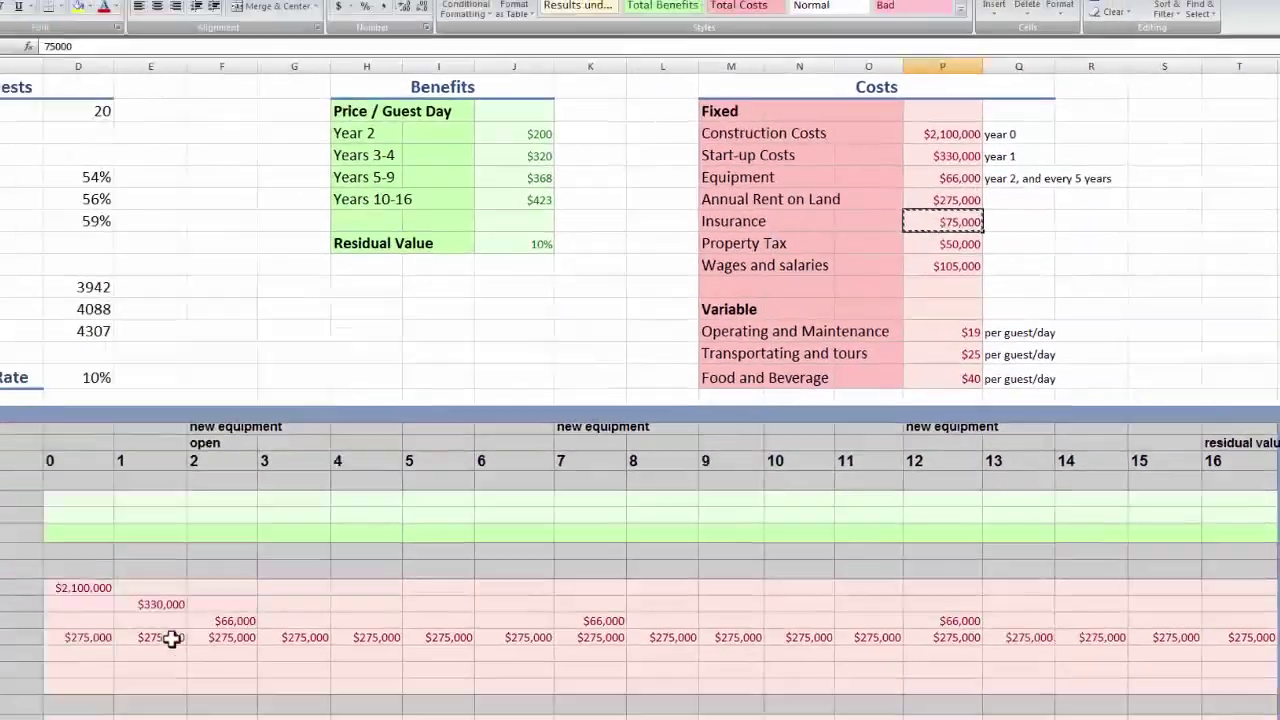
pyautogui.moveTo(67, 655); pyautogui.dragTo(1211, 657)
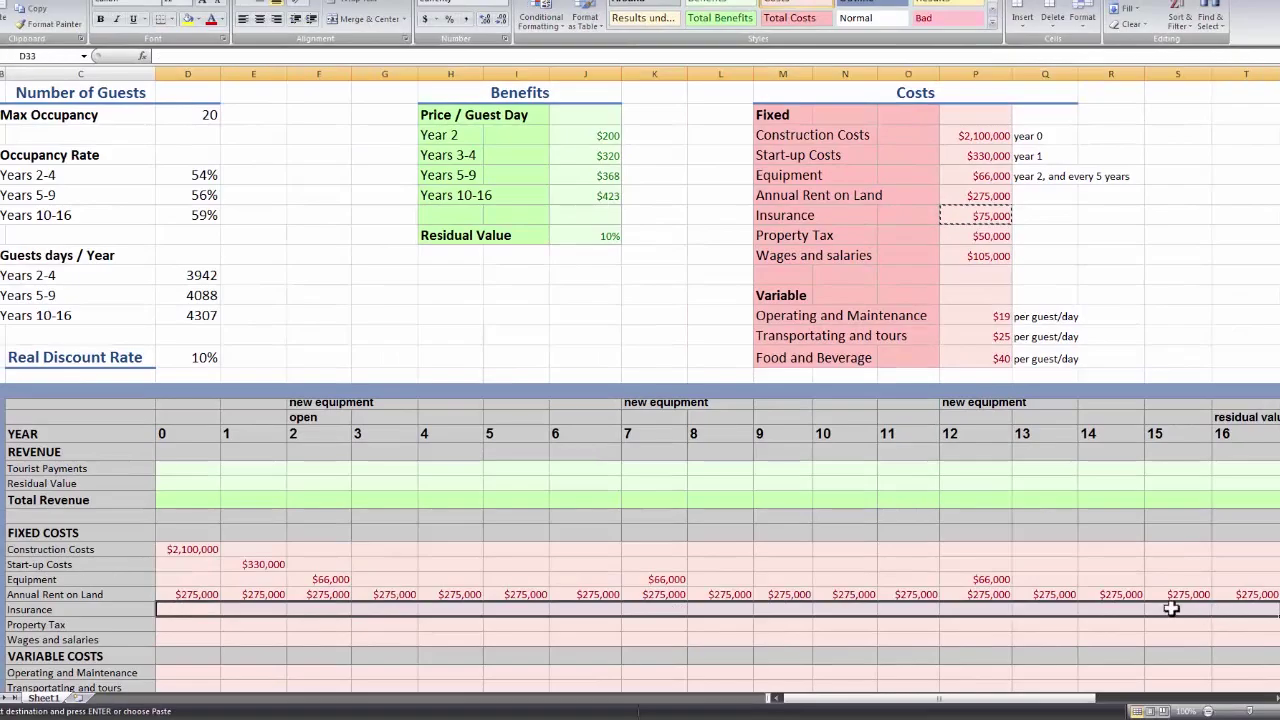
pyautogui.rightClick(1171, 609)
pyautogui.click(1056, 418)
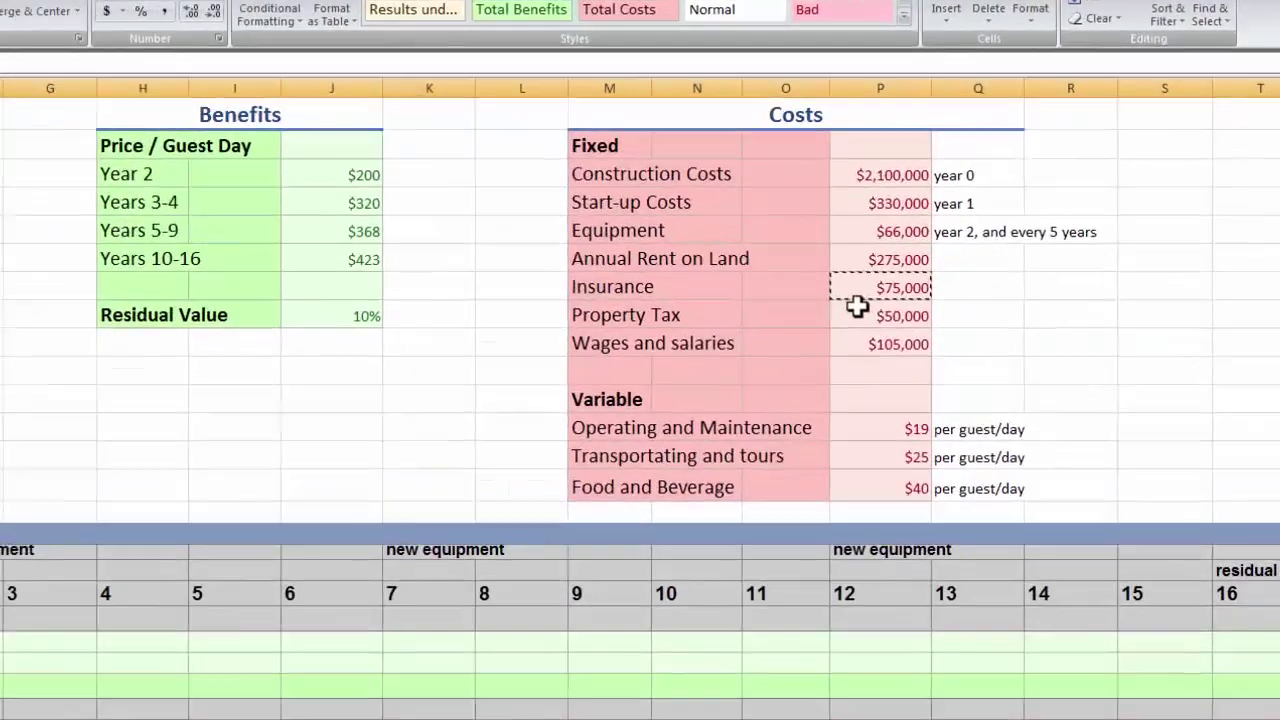
# - Copy the Property Tax amount across the Property Tax row for years 0 to 16
pyautogui.rightClick(955, 236)
pyautogui.click(905, 262)
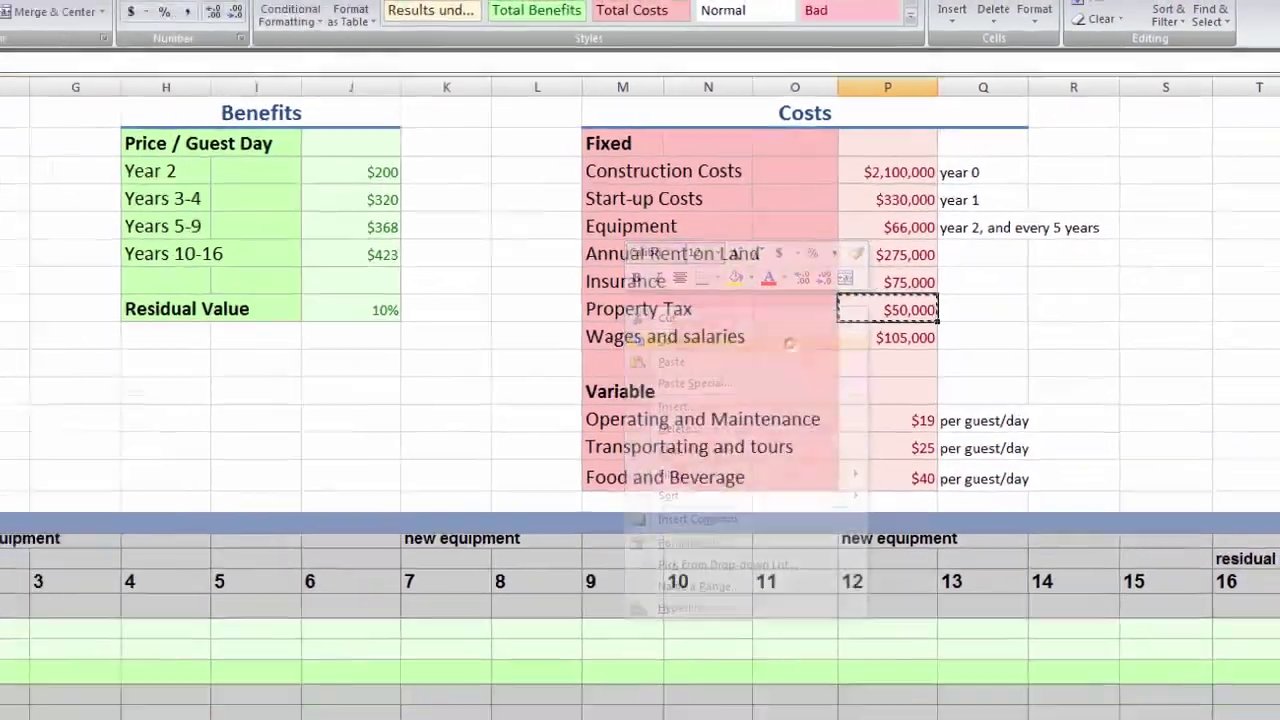
pyautogui.moveTo(200, 624); pyautogui.dragTo(1220, 624)
pyautogui.rightClick(1219, 624)
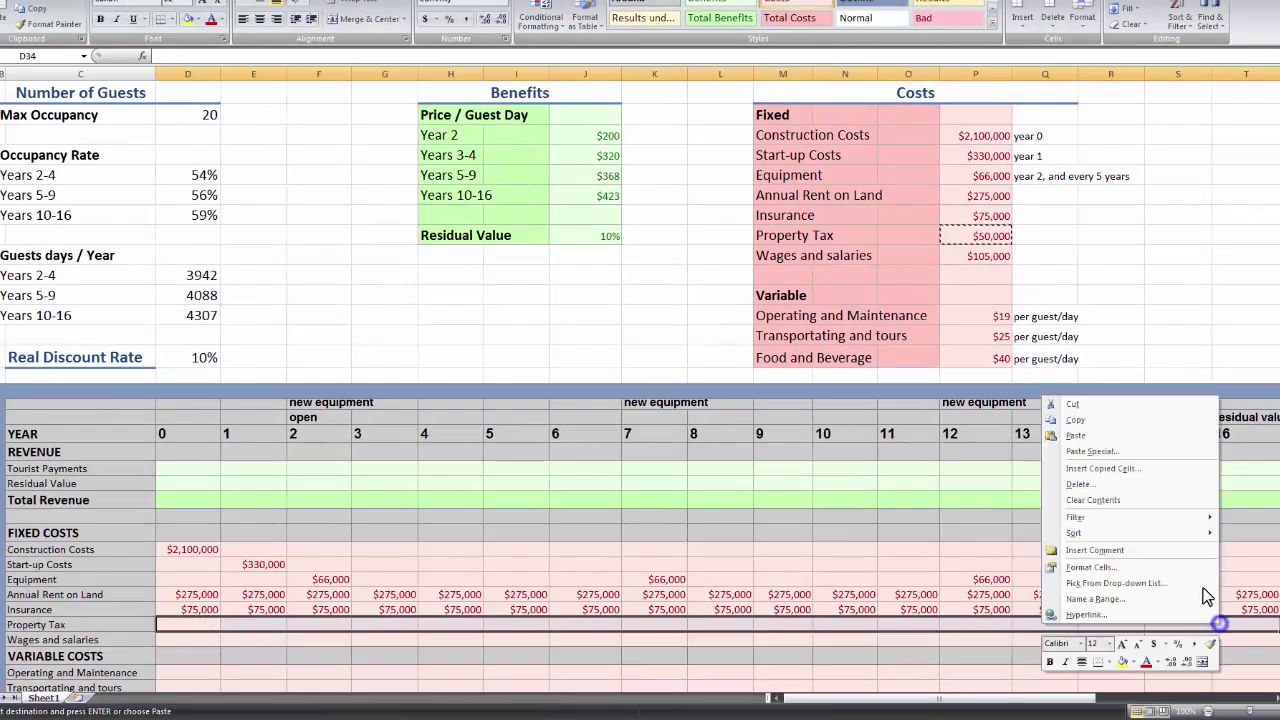
pyautogui.click(1118, 435)
# - Copy the Wages and salaries amount across its Fixed Costs row for years 2 to 16 only
pyautogui.click(981, 259)
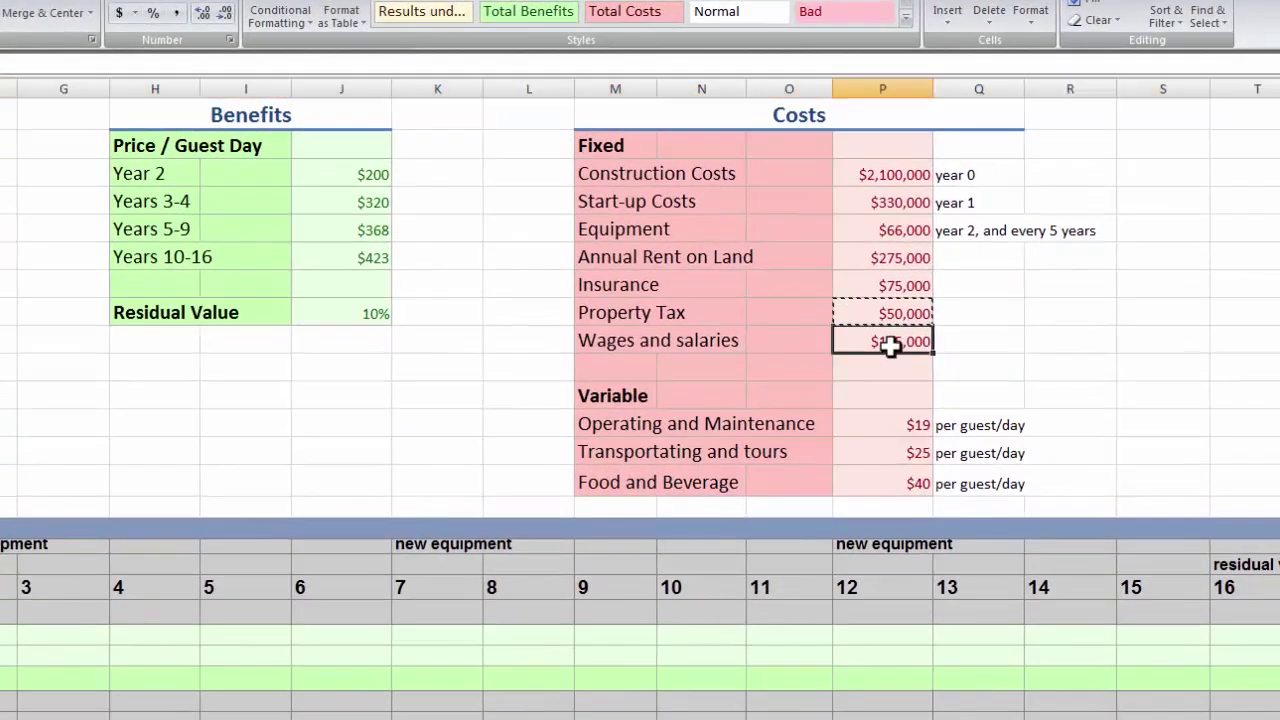
pyautogui.rightClick(885, 350)
pyautogui.click(817, 383)
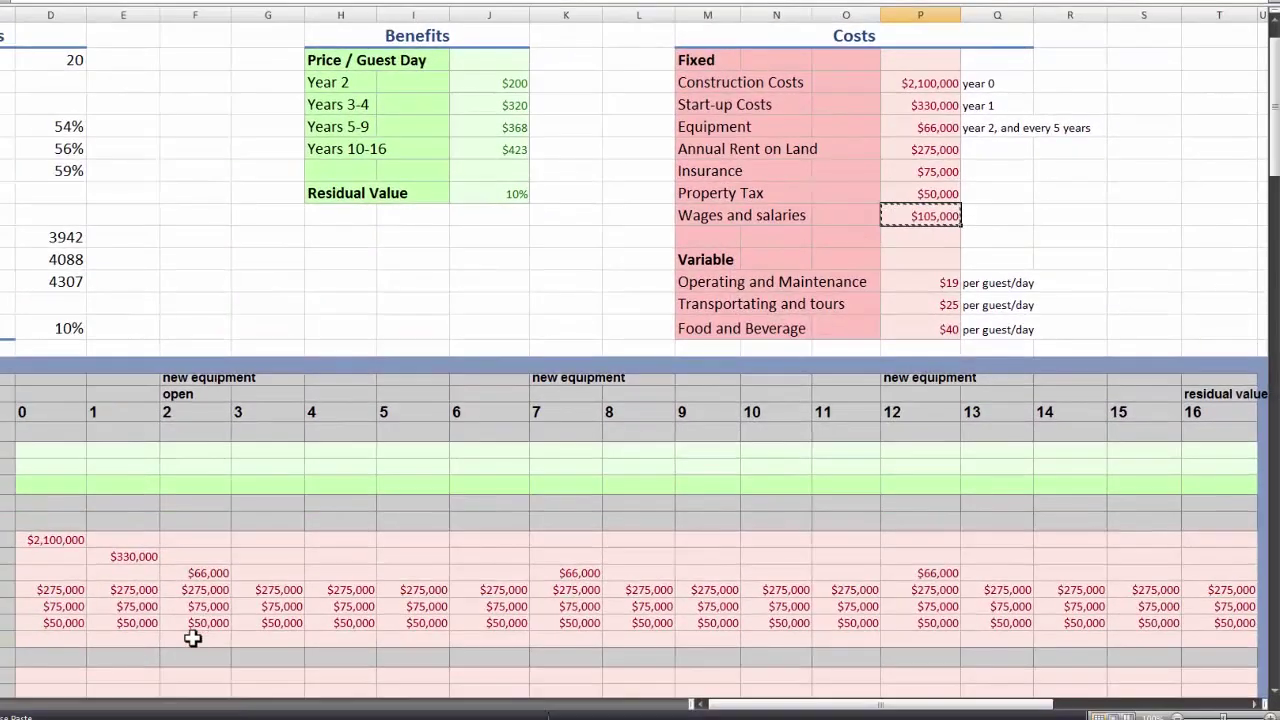
pyautogui.moveTo(192, 638); pyautogui.dragTo(1186, 640)
pyautogui.rightClick(1158, 646)
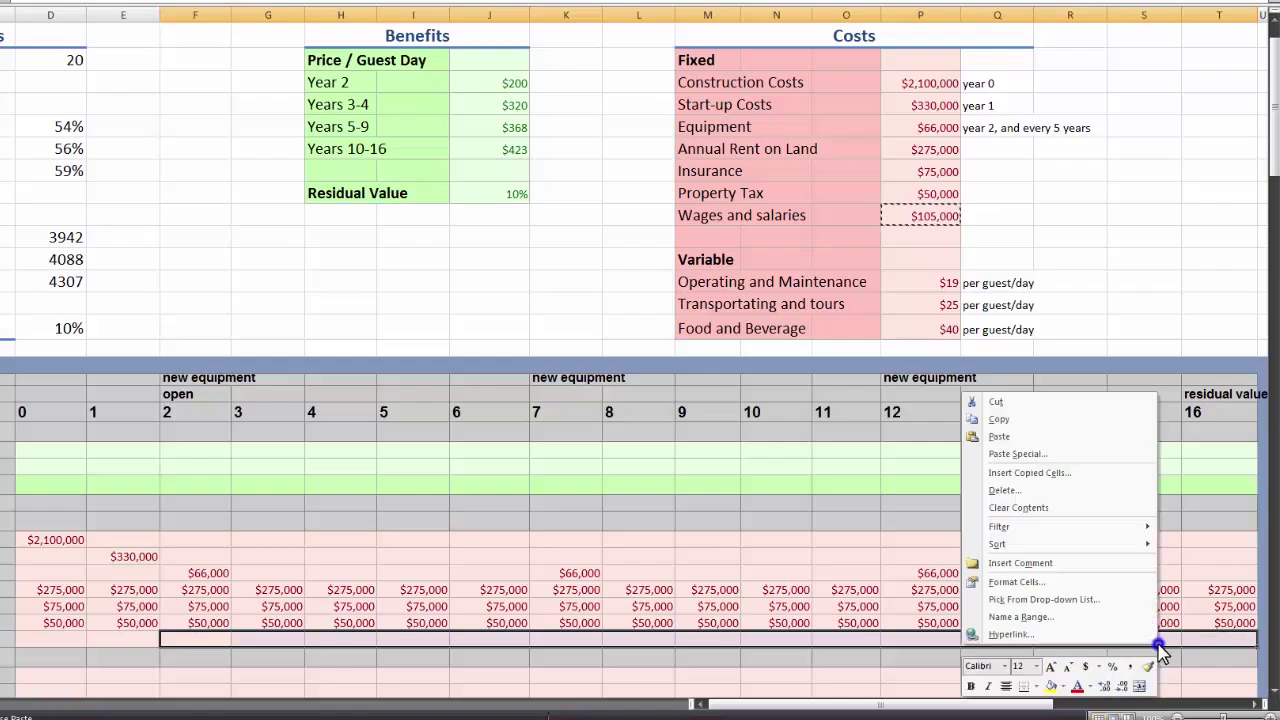
pyautogui.click(1057, 444)
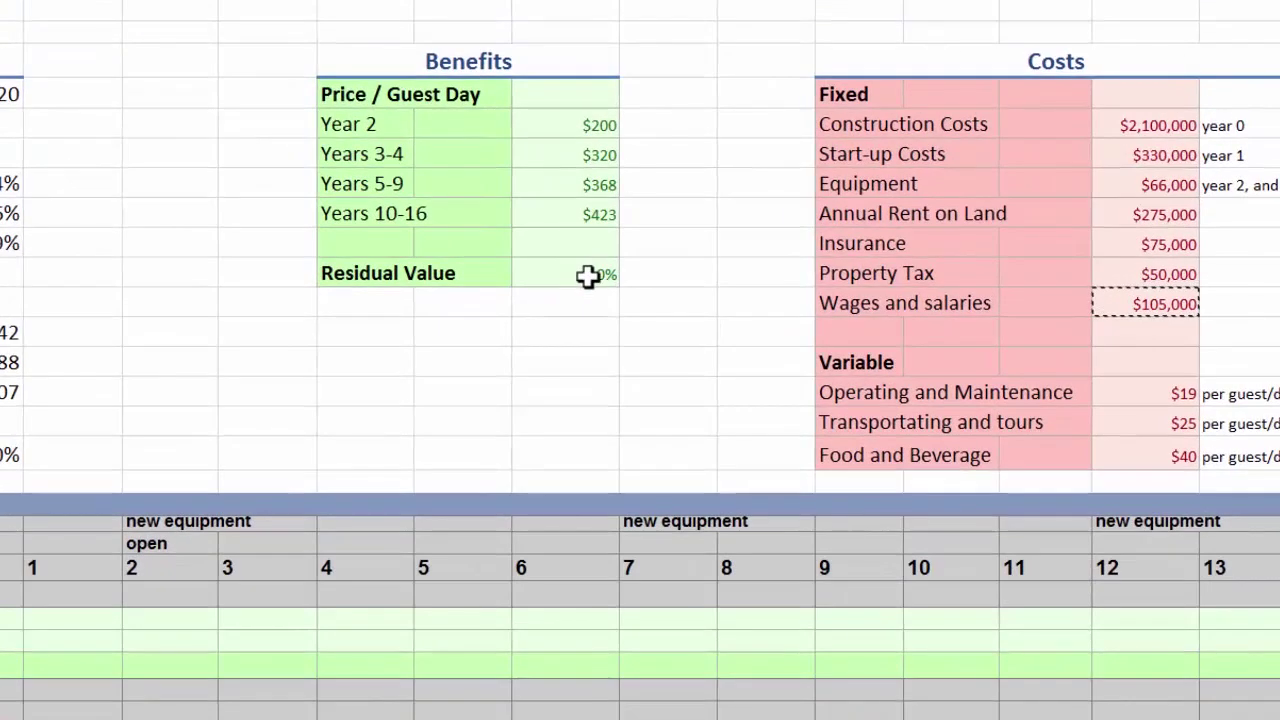
# - Enter the formula =residual_value*Construction_Costs in the year 16 Residual Value cell, T25
pyautogui.click(588, 277)
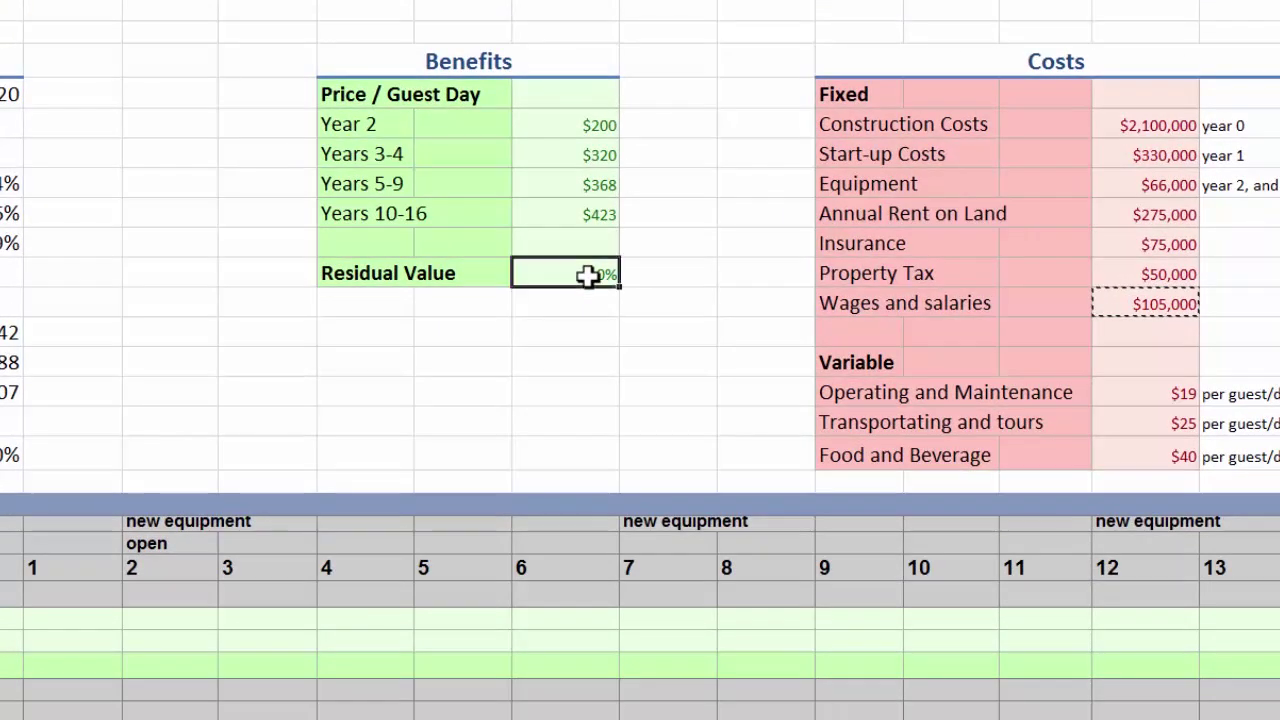
pyautogui.click(1160, 125)
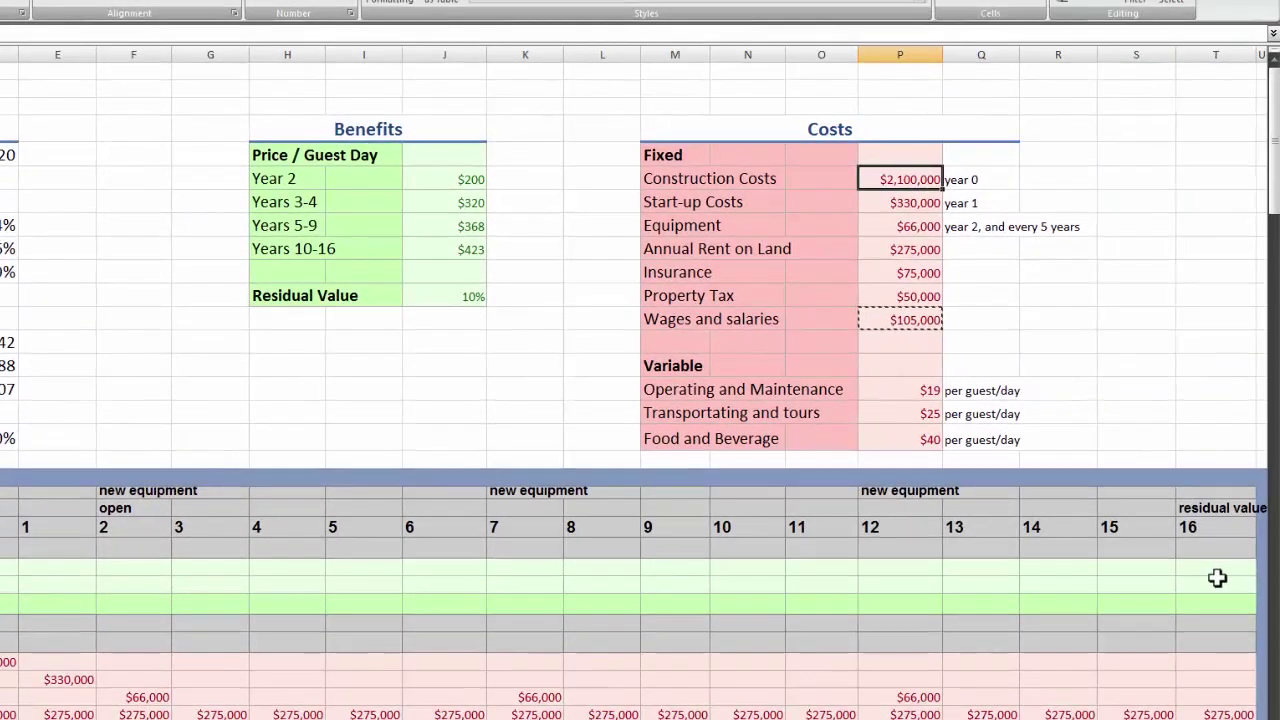
pyautogui.click(1217, 578)
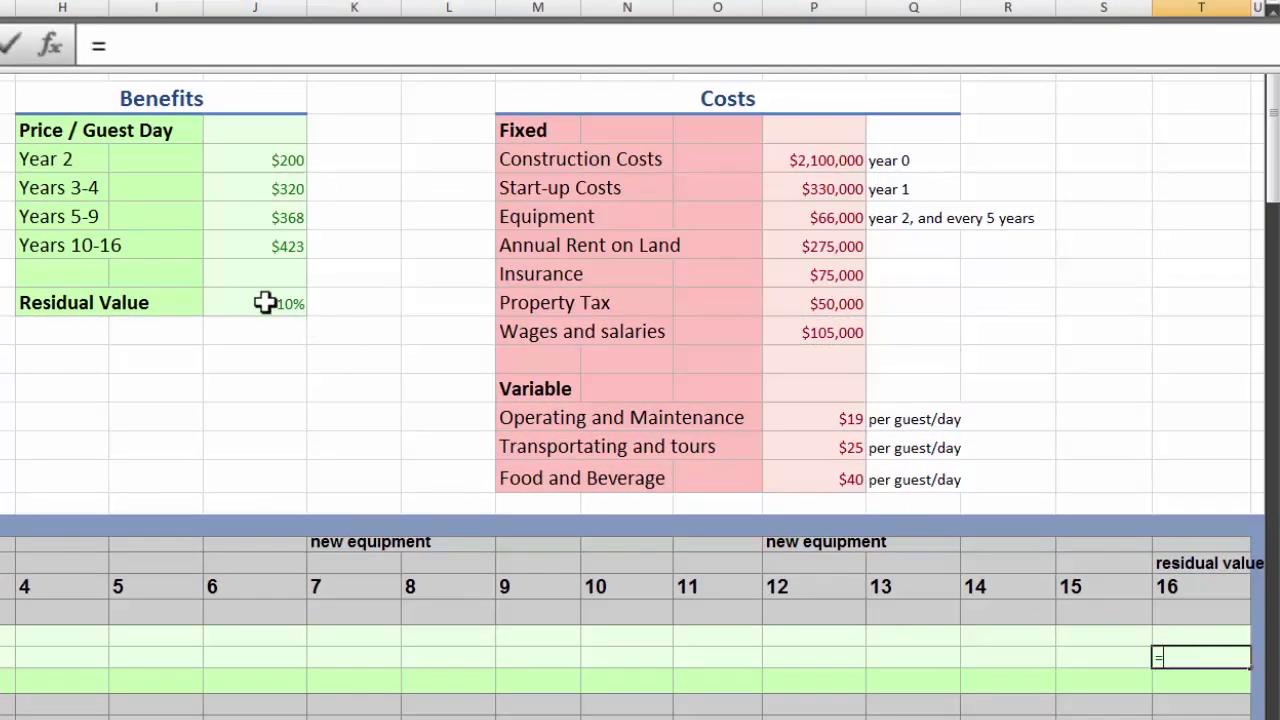
pyautogui.click(265, 303)
pyautogui.write('*')
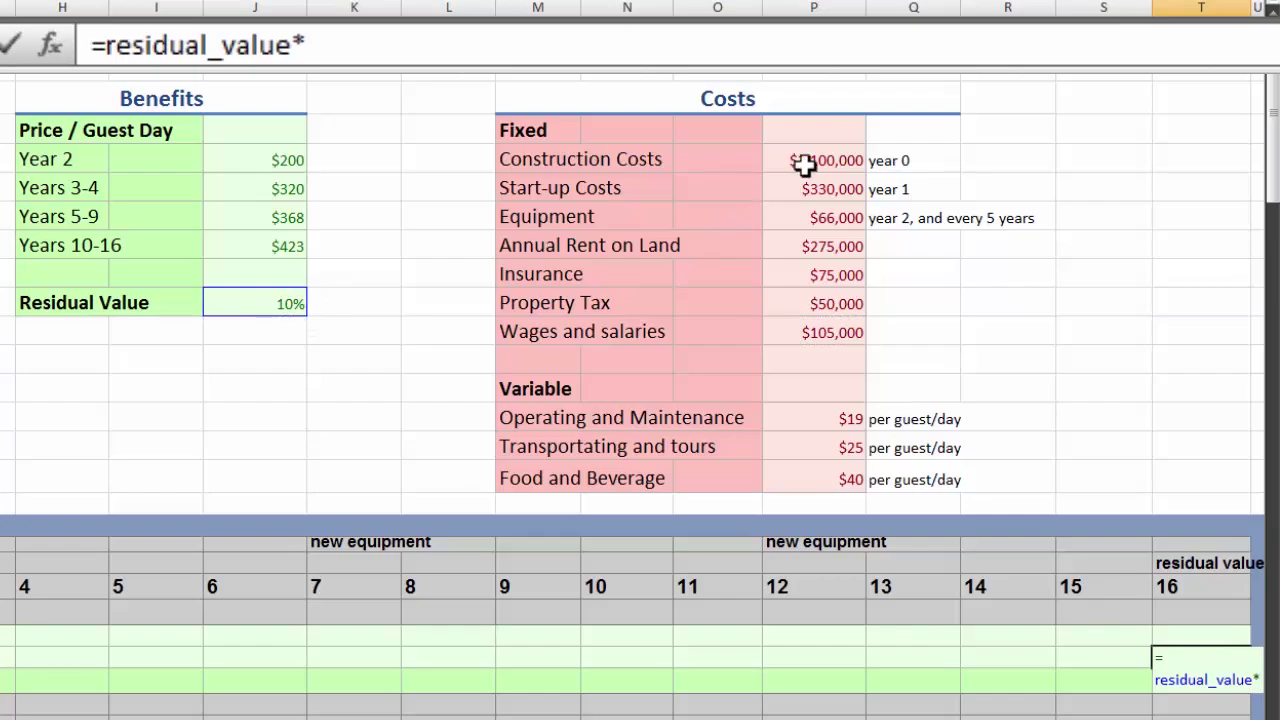
pyautogui.click(805, 166)
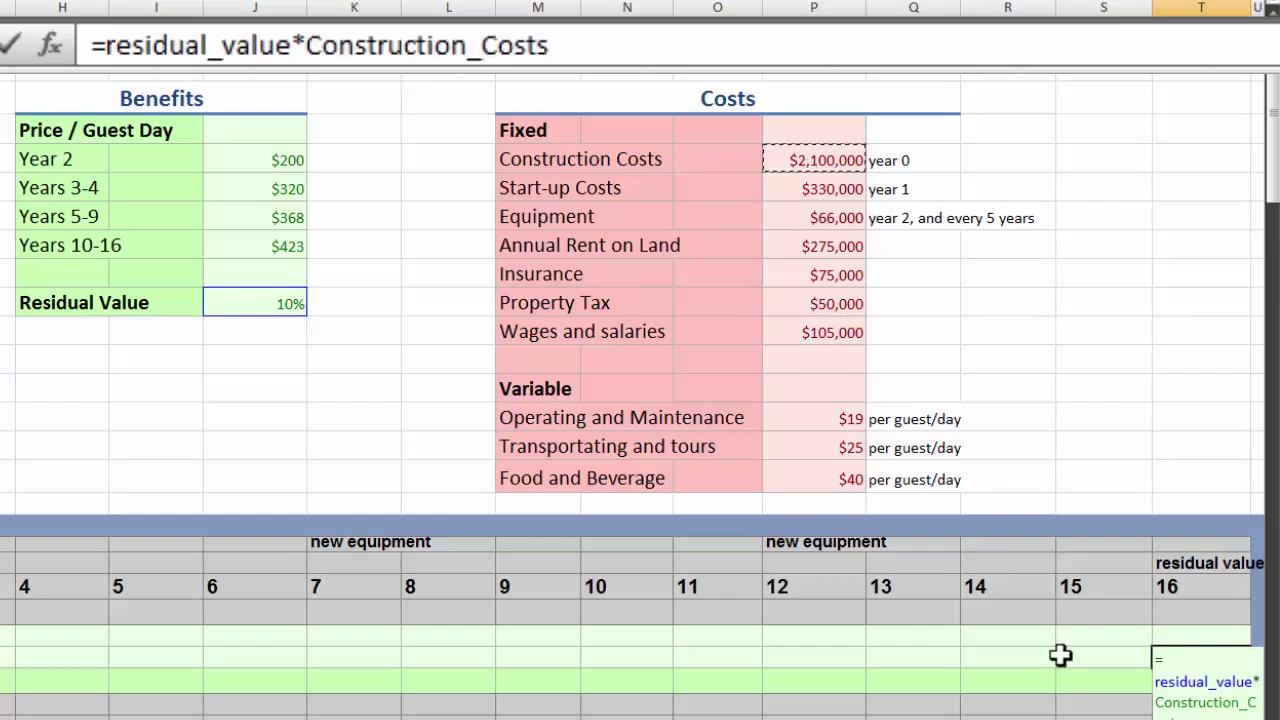
pyautogui.press('Return')
pyautogui.click(1212, 657)
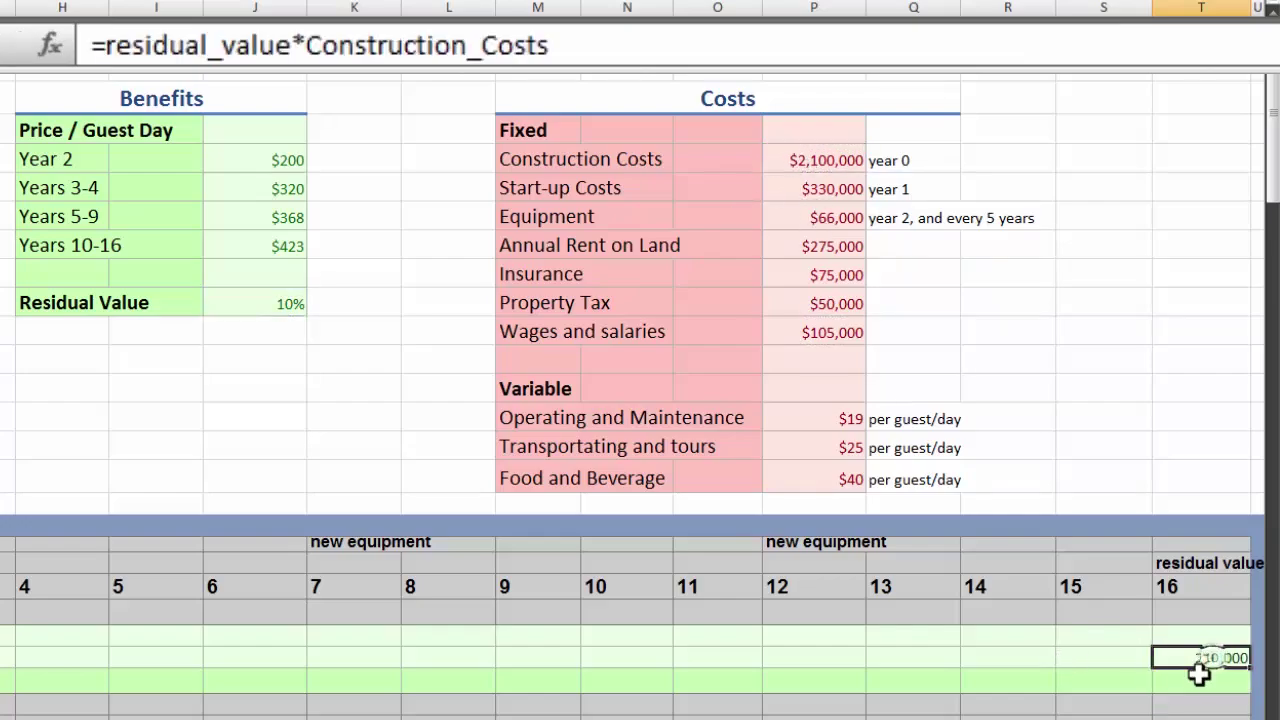
pyautogui.click(1199, 675)
pyautogui.scroll(-3, 1160, 537)
pyautogui.scroll(3, 1146, 537)
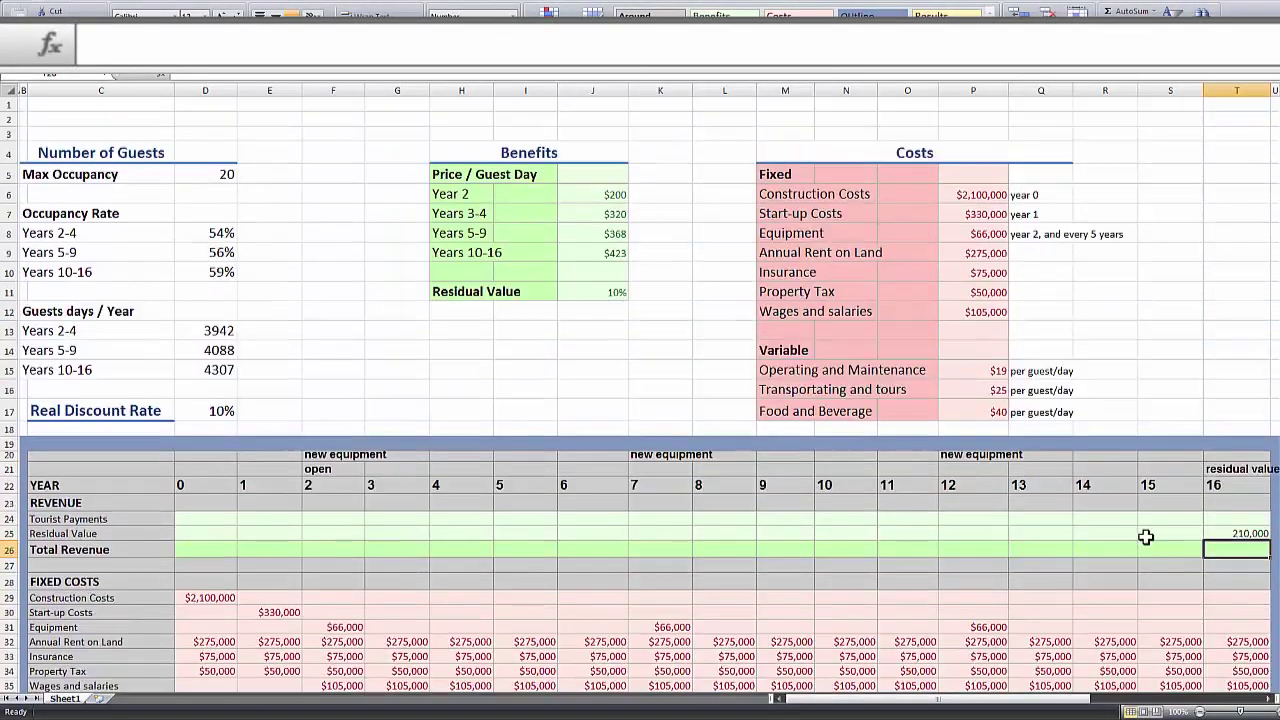
pyautogui.click(424, 352)
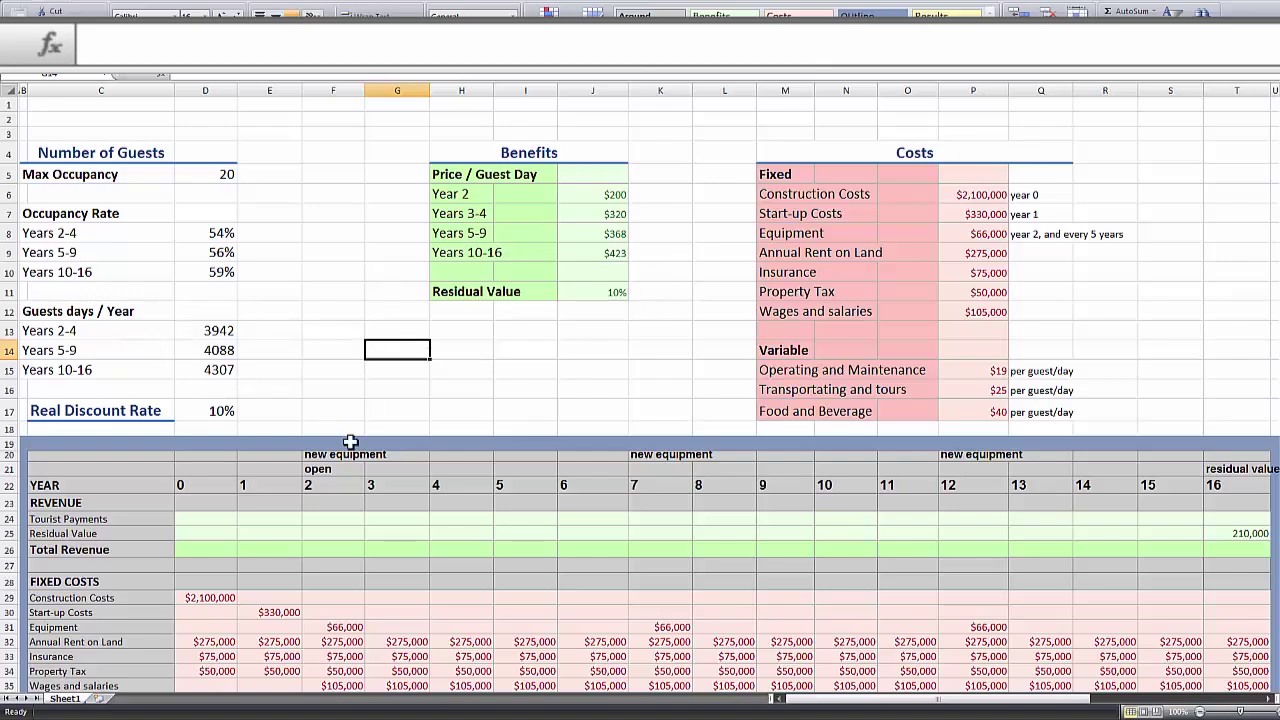
# - Calculate year 2 Tourist Payments in F24 by multiplying the Years 2-4 guest days per year by the Year 2 price per guest day
pyautogui.click(347, 517)
pyautogui.write('=')
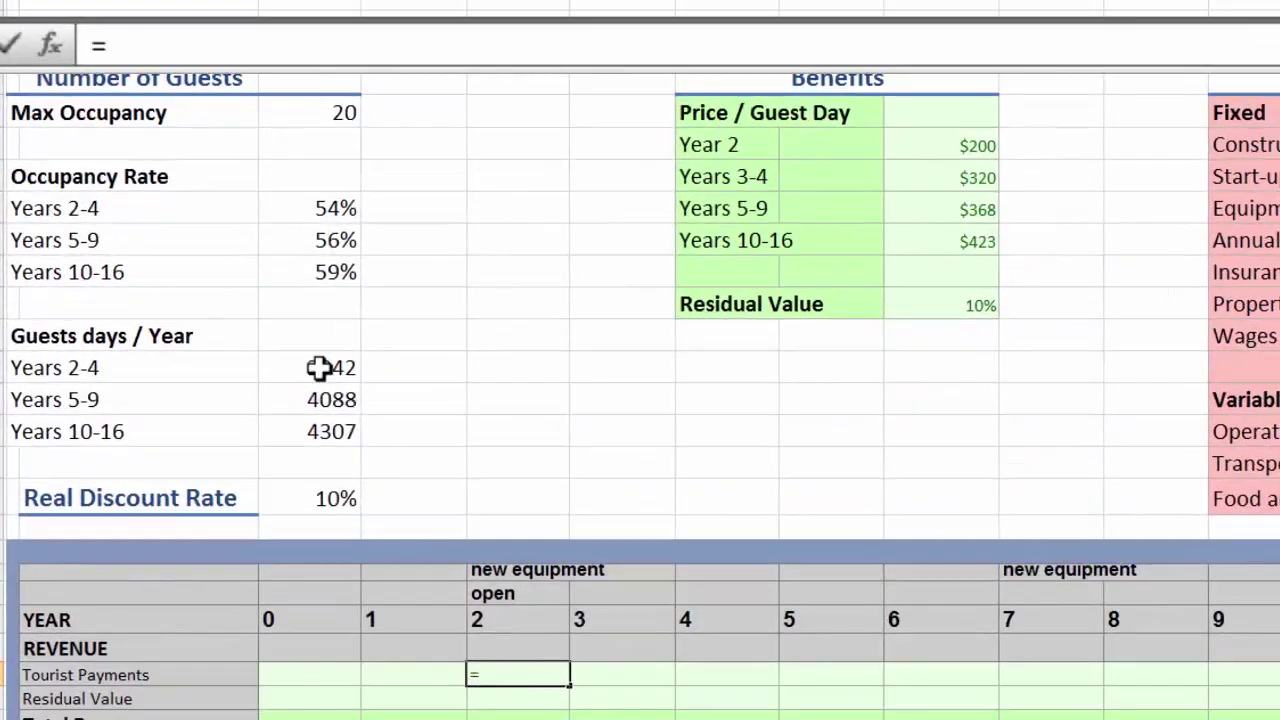
pyautogui.click(318, 368)
pyautogui.write('*')
pyautogui.click(931, 144)
pyautogui.press('Return')
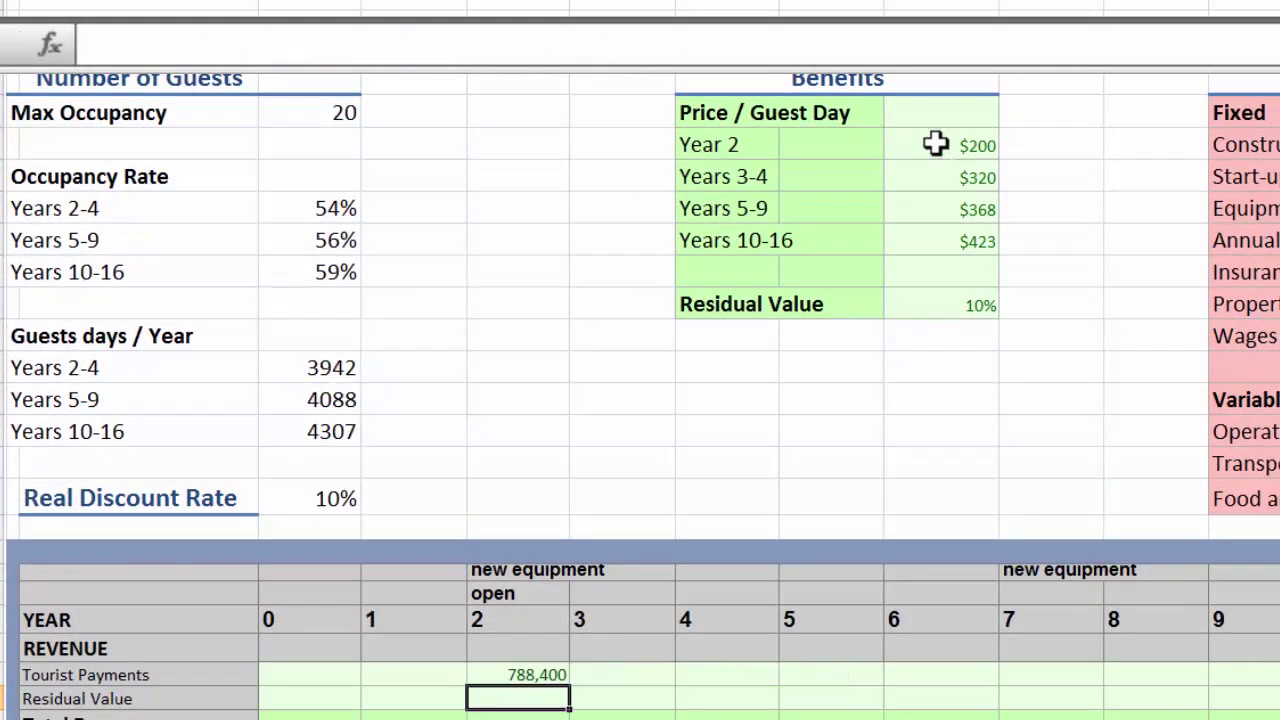
# - Calculate year 3 Tourist Payments in G24 by multiplying the Years 2-4 guest days per year by the Years 3-4 price per guest day
pyautogui.click(628, 676)
pyautogui.write('=')
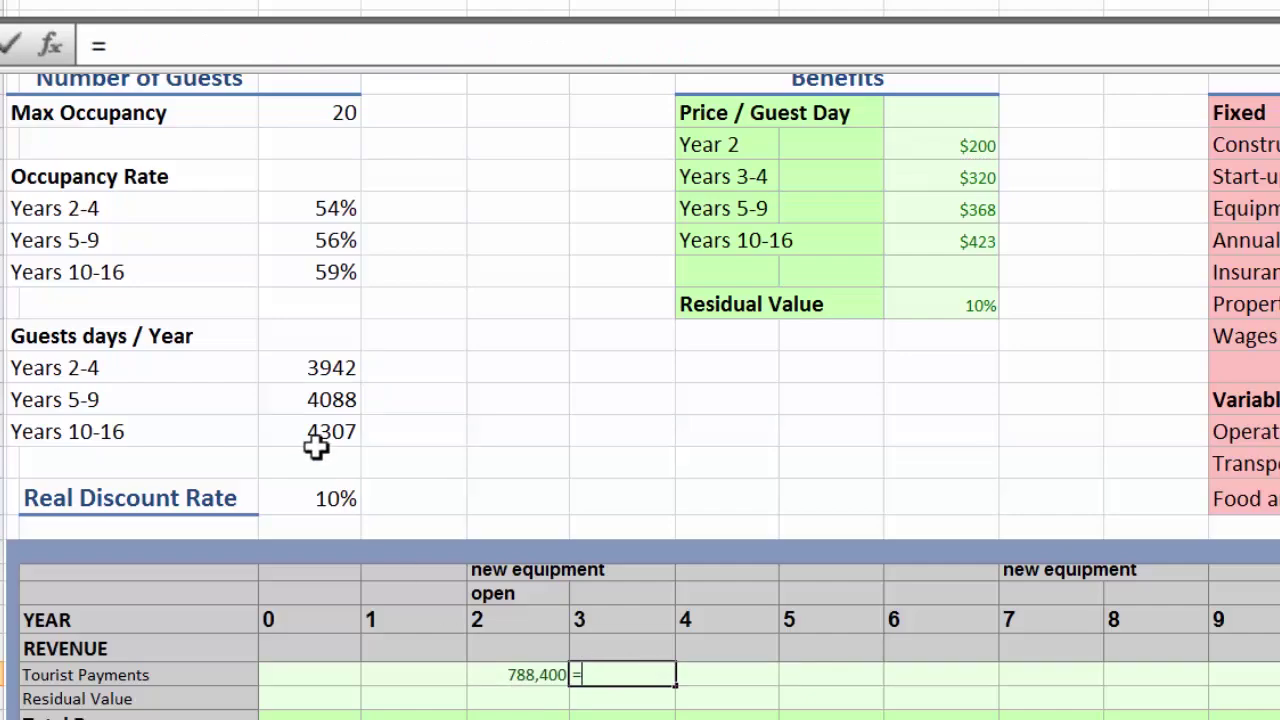
pyautogui.click(322, 368)
pyautogui.write('*')
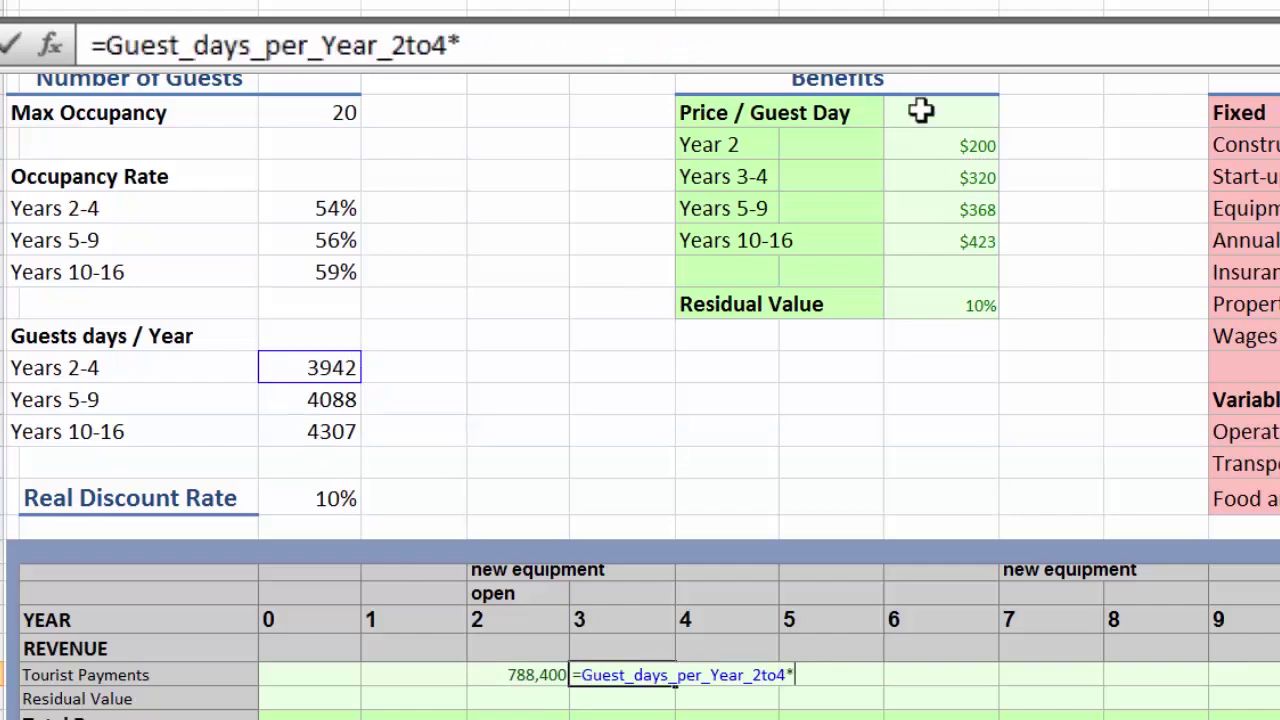
pyautogui.click(950, 176)
pyautogui.press('Return')
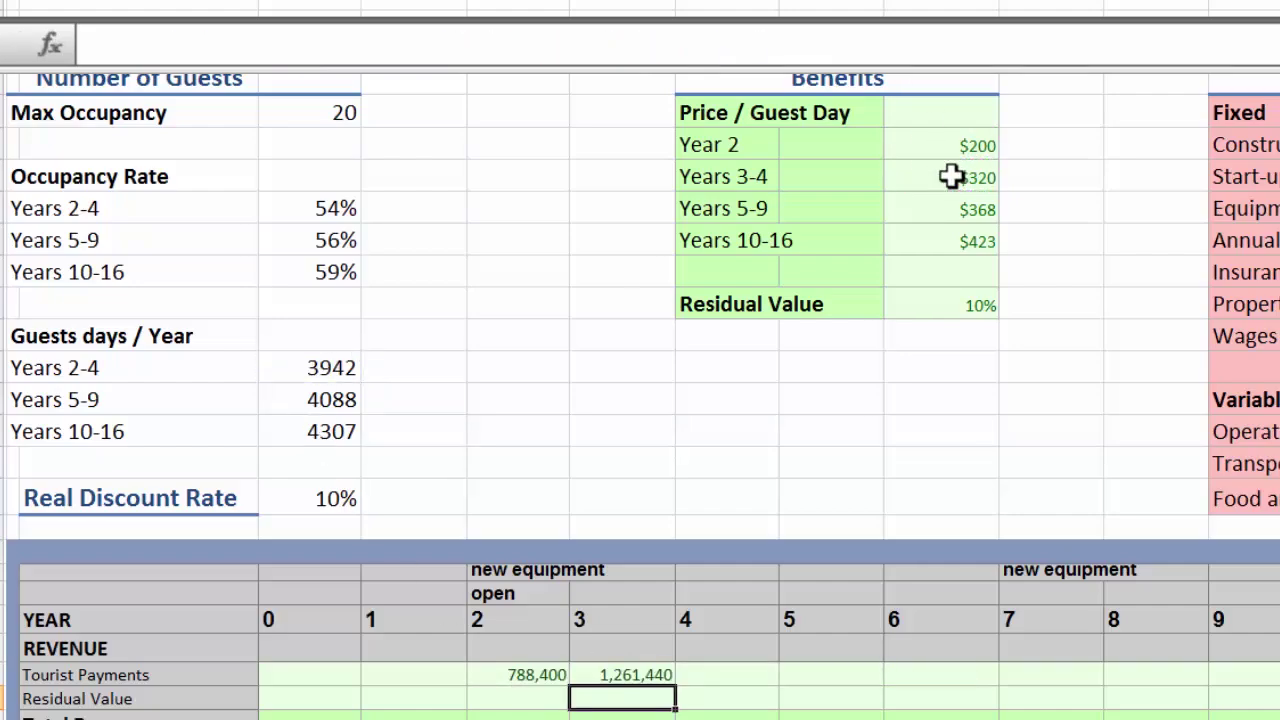
# - Copy the year 3 Tourist Payments formula into the year 4 cell of the same row
pyautogui.click(624, 675)
pyautogui.hotkey('ctrl', 'c')
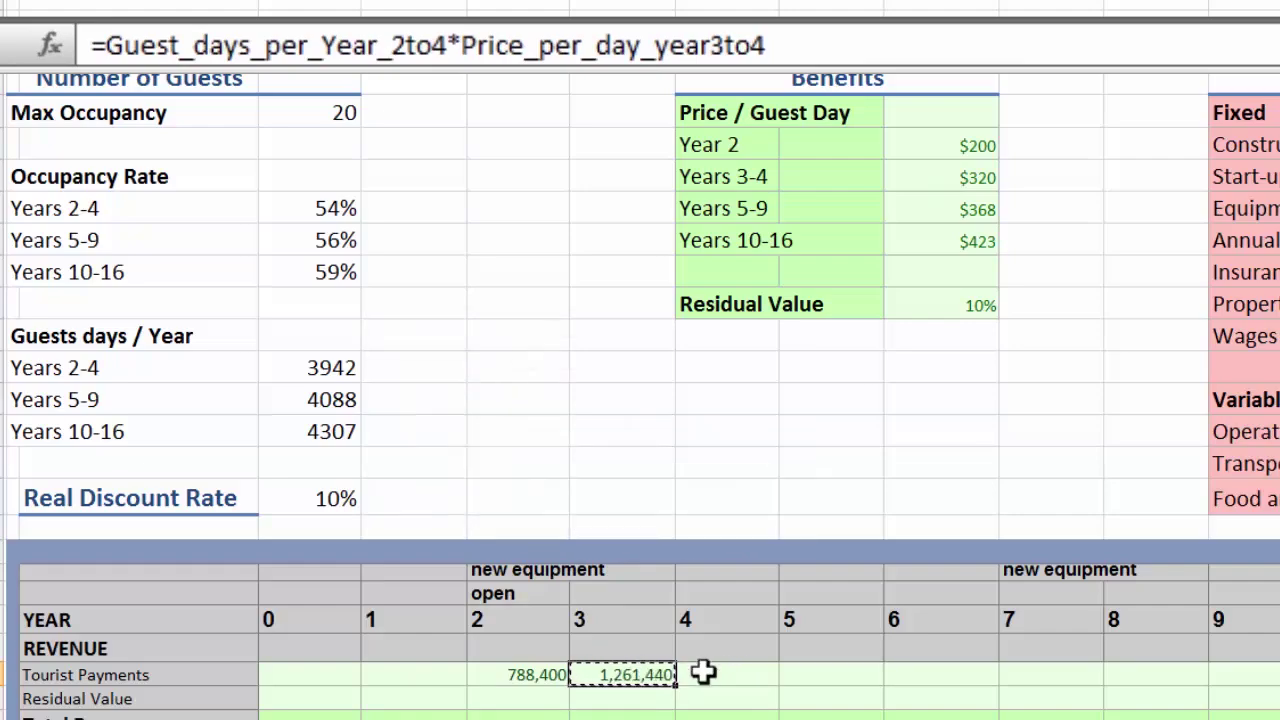
pyautogui.rightClick(702, 672)
pyautogui.click(587, 372)
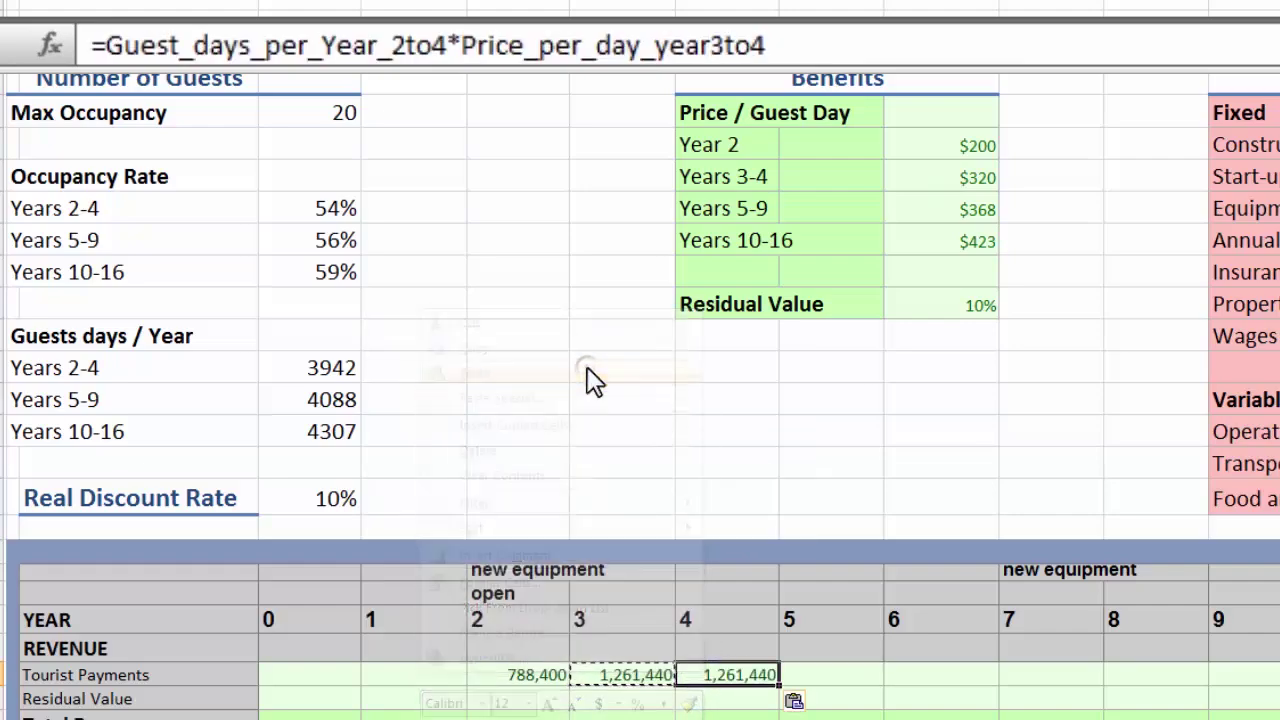
# - Enter =Guests_per_Year_Years5to9*Price_per_day_years5to9 in the year 5 Tourist Payments cell
pyautogui.click(826, 677)
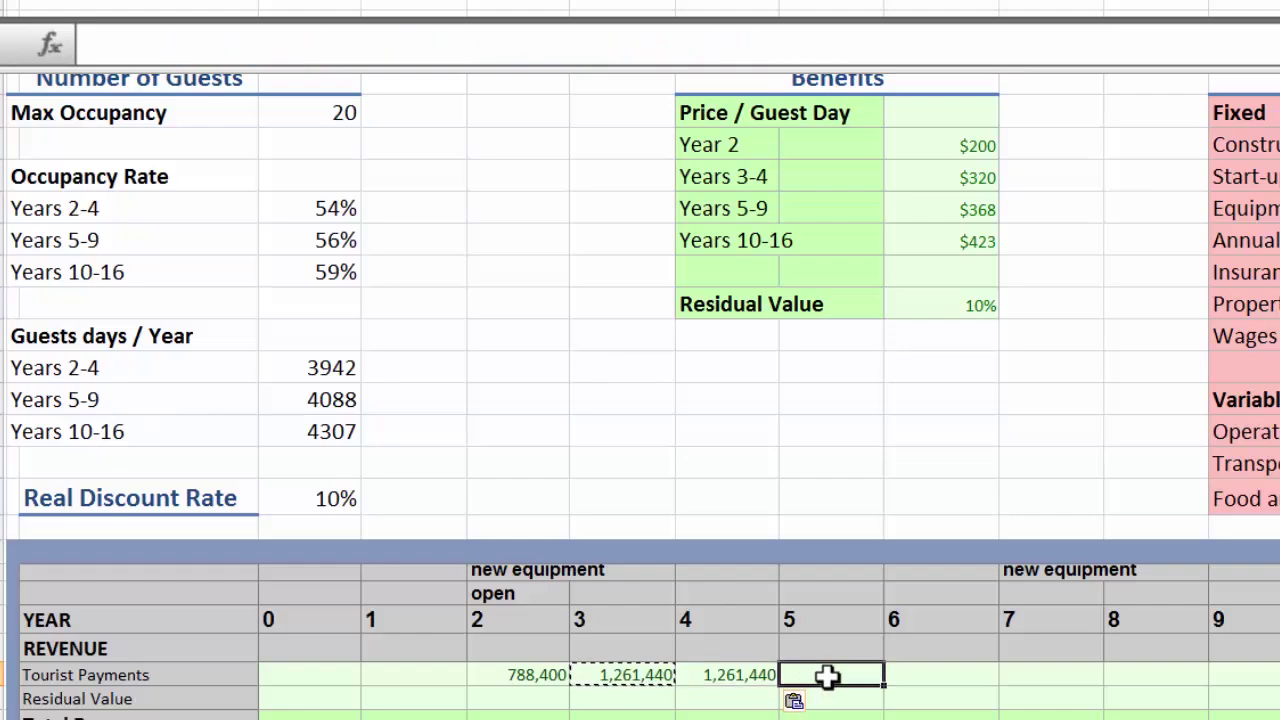
pyautogui.write('=')
pyautogui.click(347, 398)
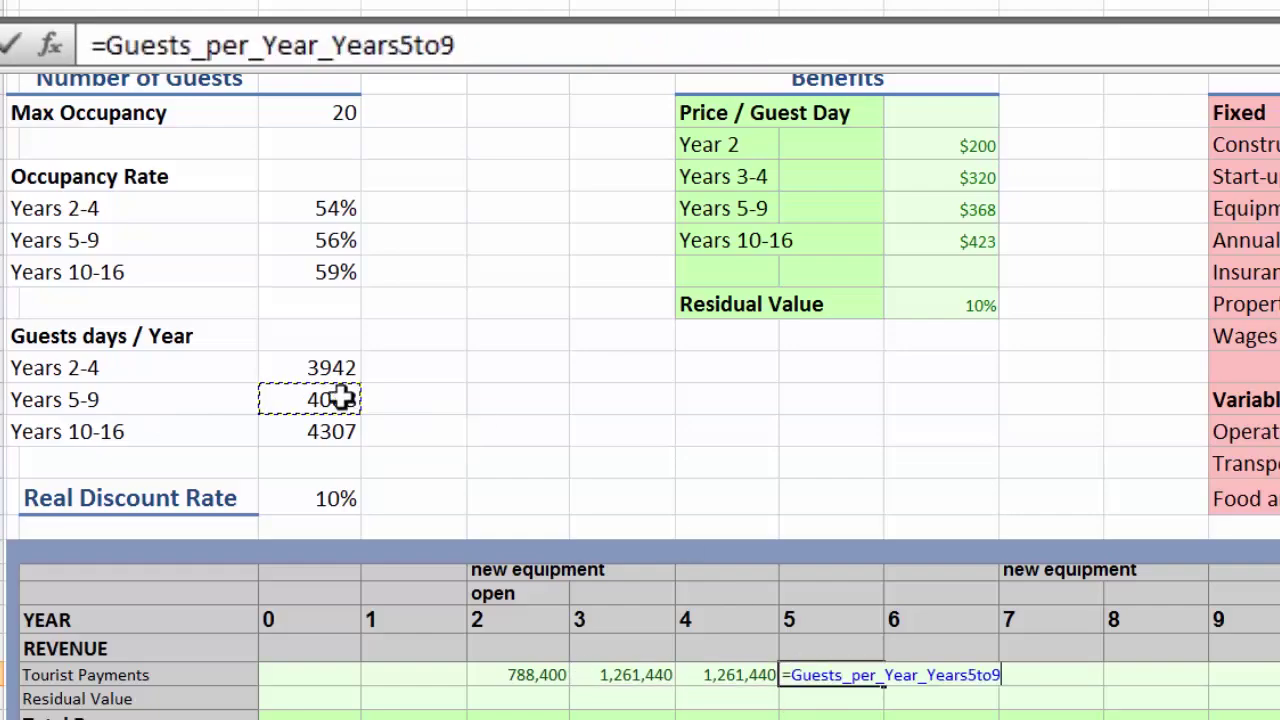
pyautogui.write('*')
pyautogui.click(975, 208)
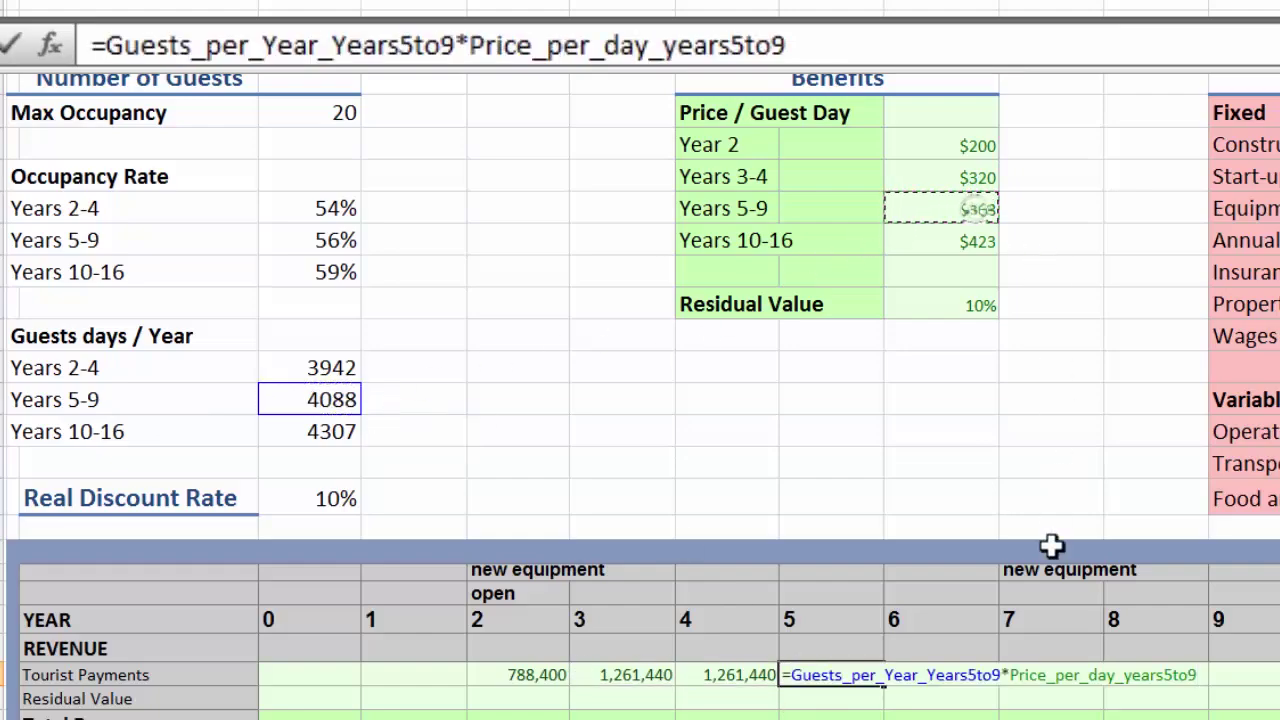
pyautogui.press('Return')
# - Copy the year 5 Tourist Payments formula across years 6 to 9
pyautogui.rightClick(832, 675)
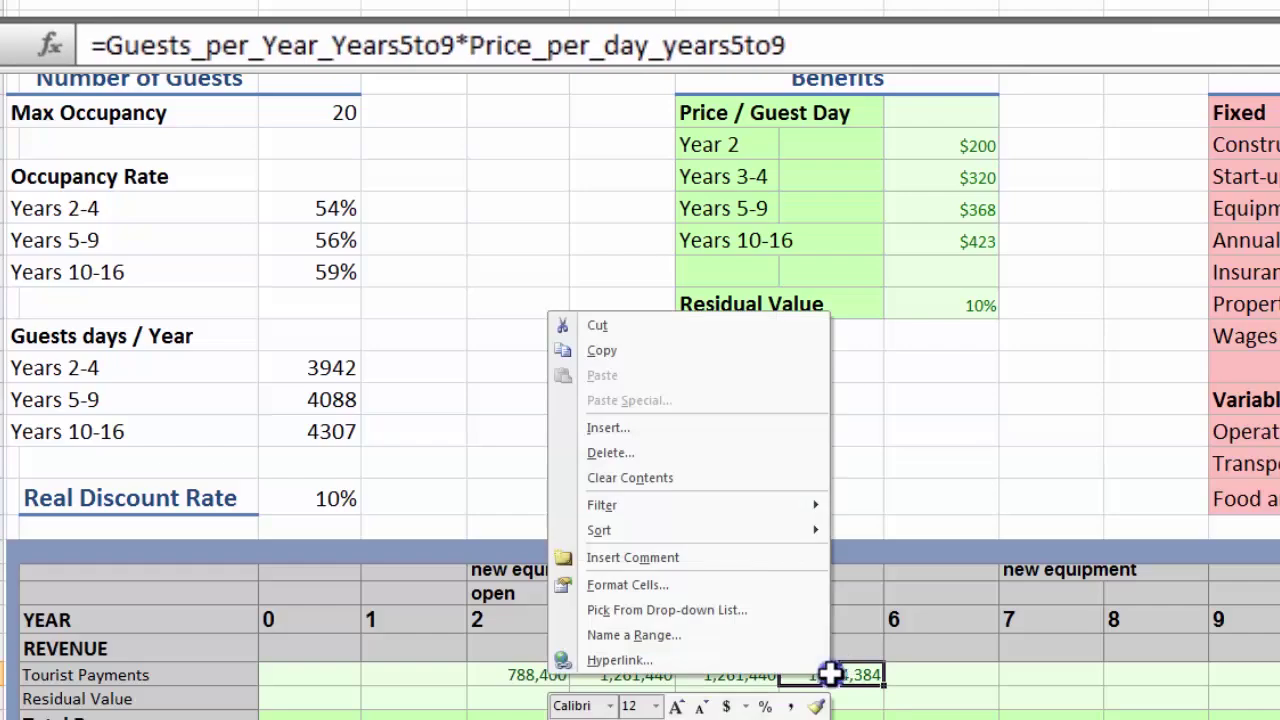
pyautogui.click(686, 358)
pyautogui.moveTo(940, 675); pyautogui.dragTo(1214, 677)
pyautogui.rightClick(1214, 677)
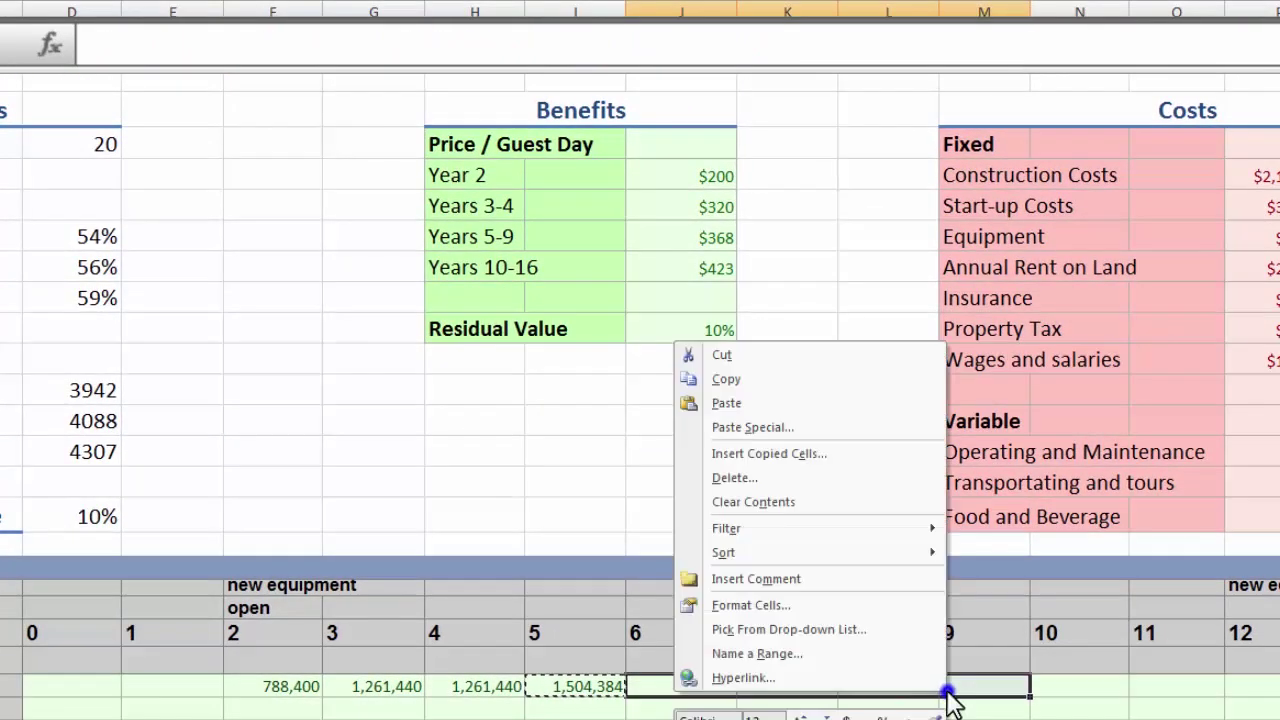
pyautogui.click(831, 405)
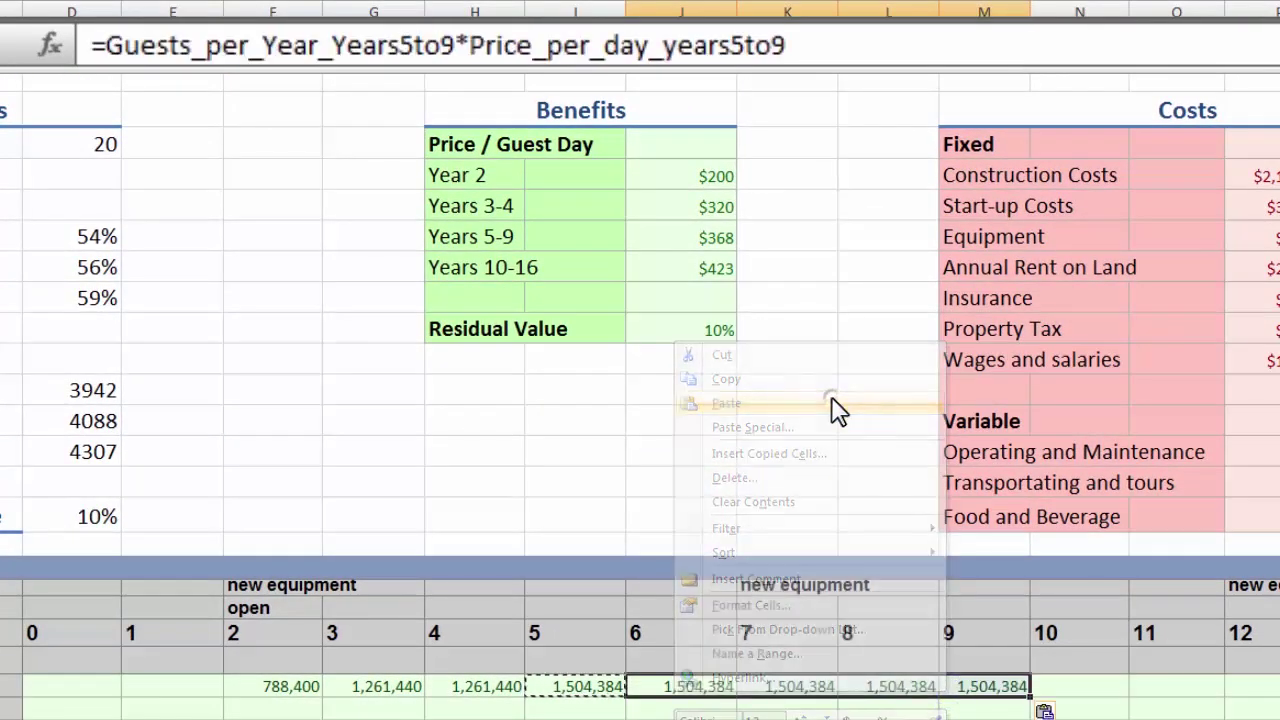
# - Enter =Guests_per_Year_Years10to16*Price_per_day_years10to16 in the year 10 Tourist Payments cell
pyautogui.click(1062, 687)
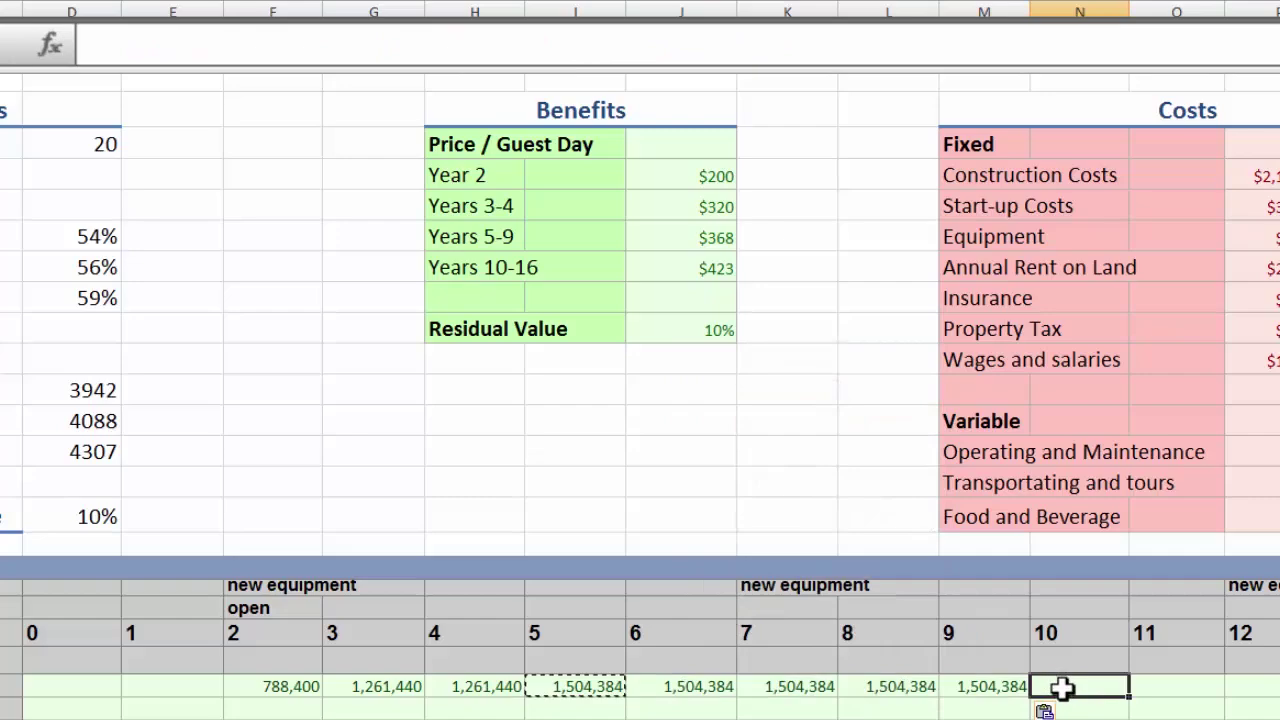
pyautogui.write('=')
pyautogui.hscroll(-3, 503, 443)
pyautogui.click(329, 452)
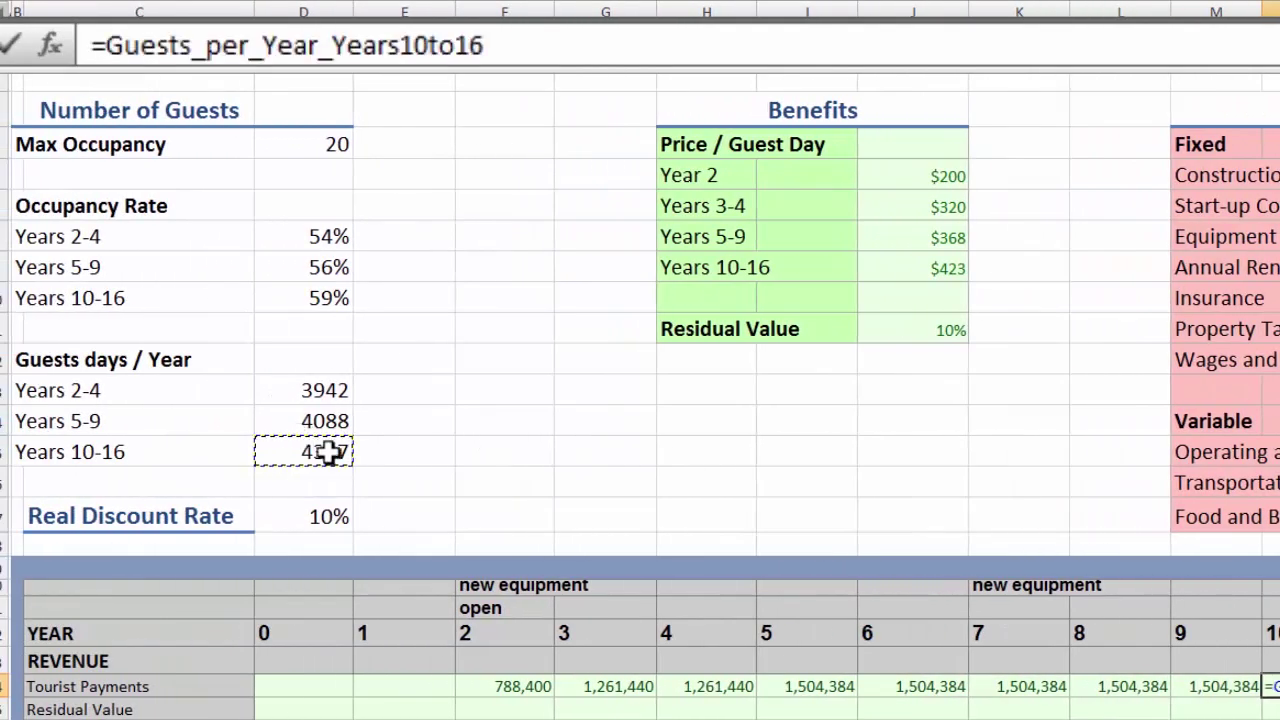
pyautogui.write('*')
pyautogui.click(917, 270)
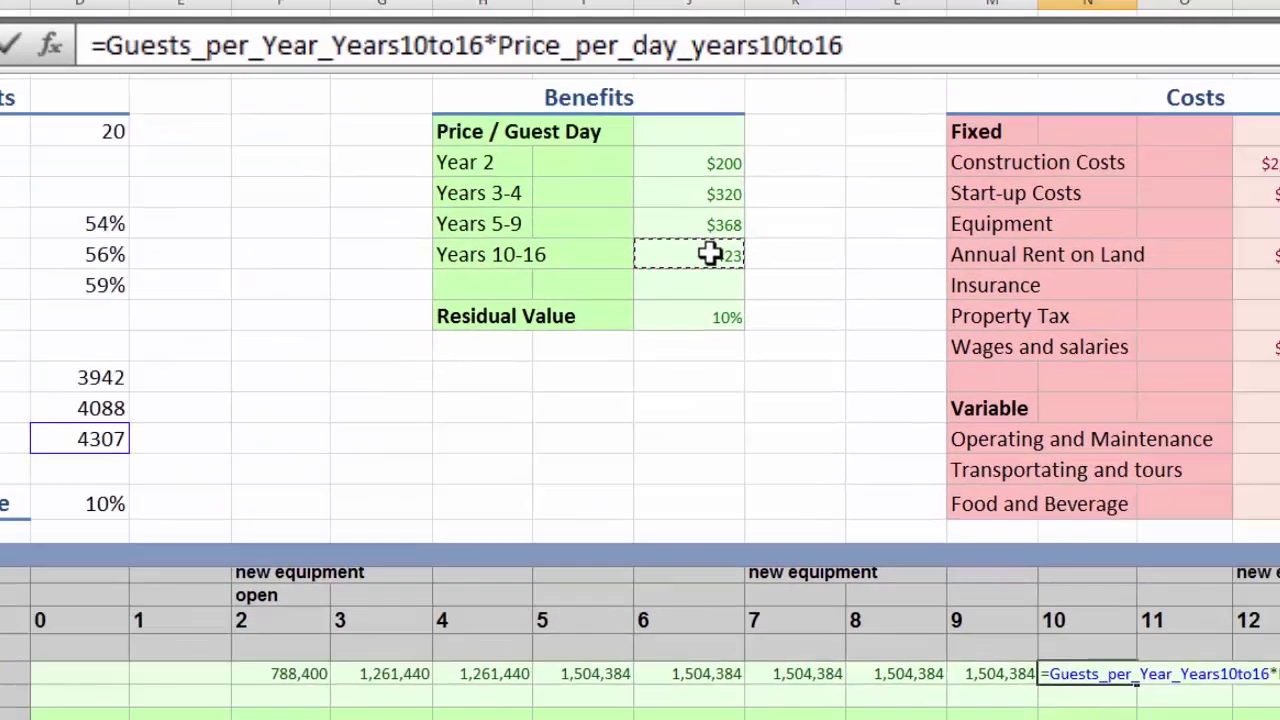
pyautogui.press('Return')
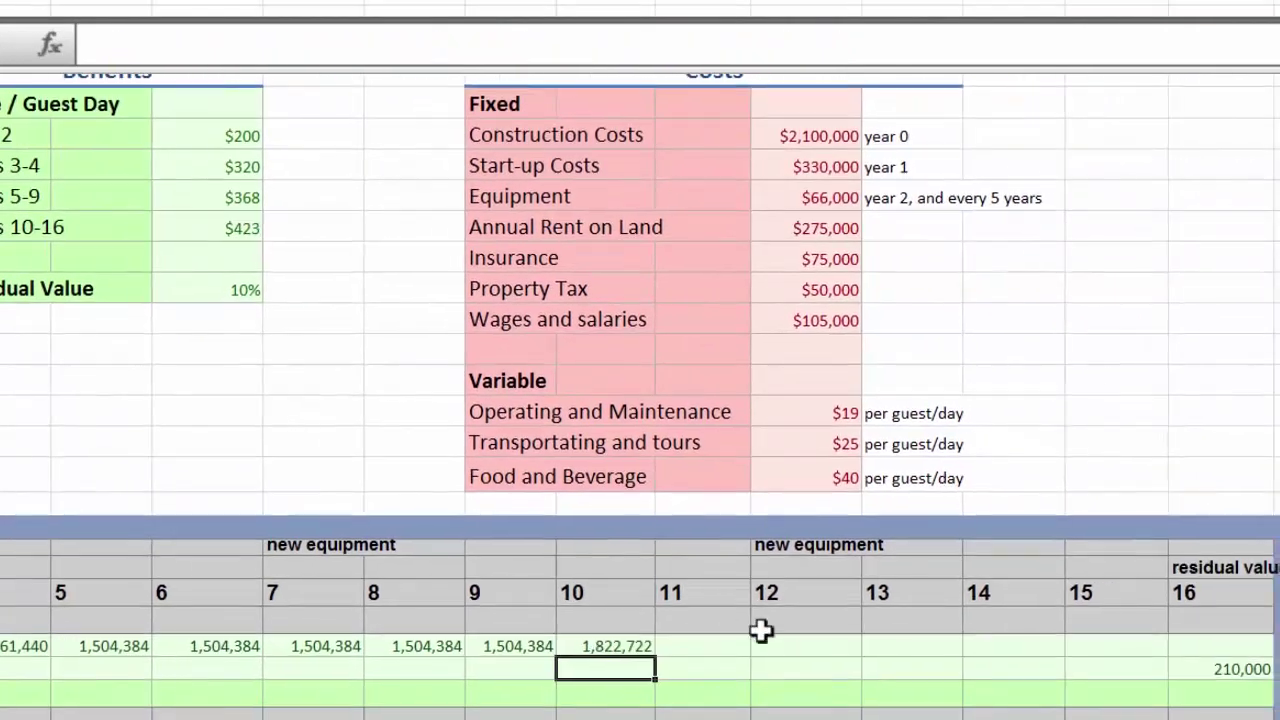
# - Copy the year 10 Tourist Payments formula across years 11 to 16
pyautogui.click(627, 651)
pyautogui.rightClick(627, 650)
pyautogui.click(503, 343)
pyautogui.moveTo(686, 646); pyautogui.dragTo(810, 646)
pyautogui.moveTo(1014, 648); pyautogui.dragTo(1203, 649)
pyautogui.rightClick(1203, 649)
pyautogui.click(1069, 368)
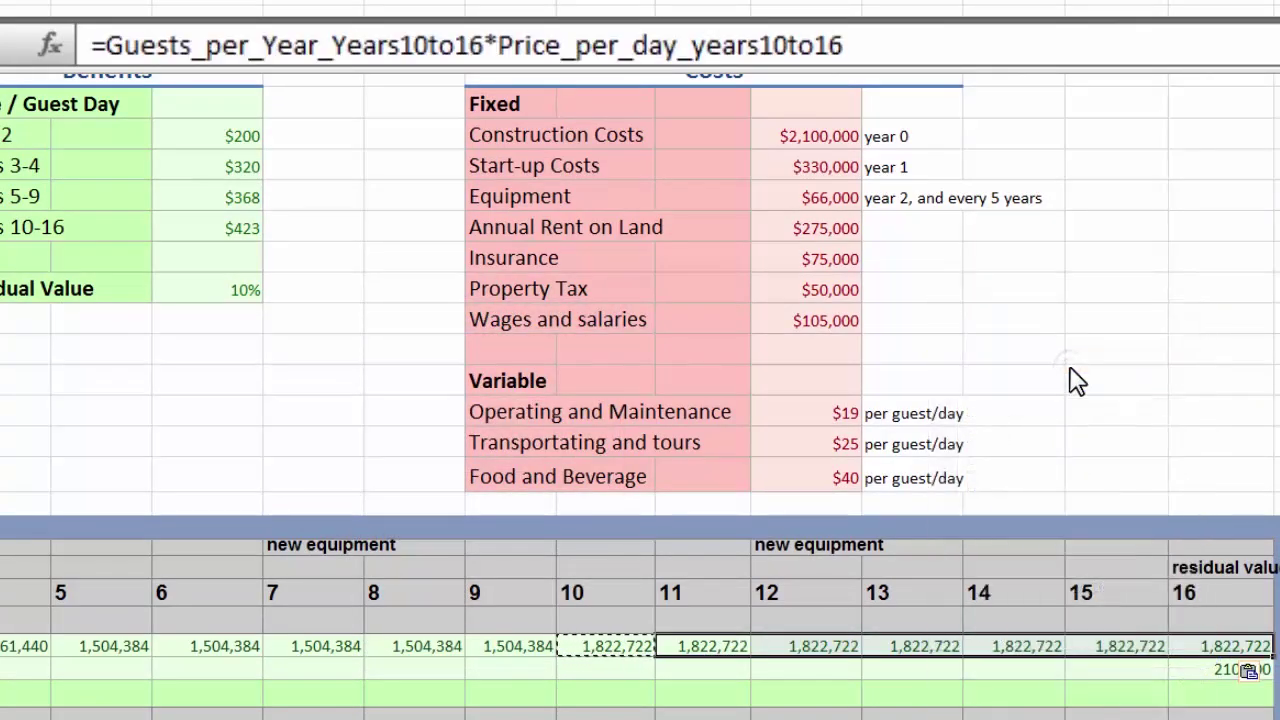
pyautogui.click(814, 686)
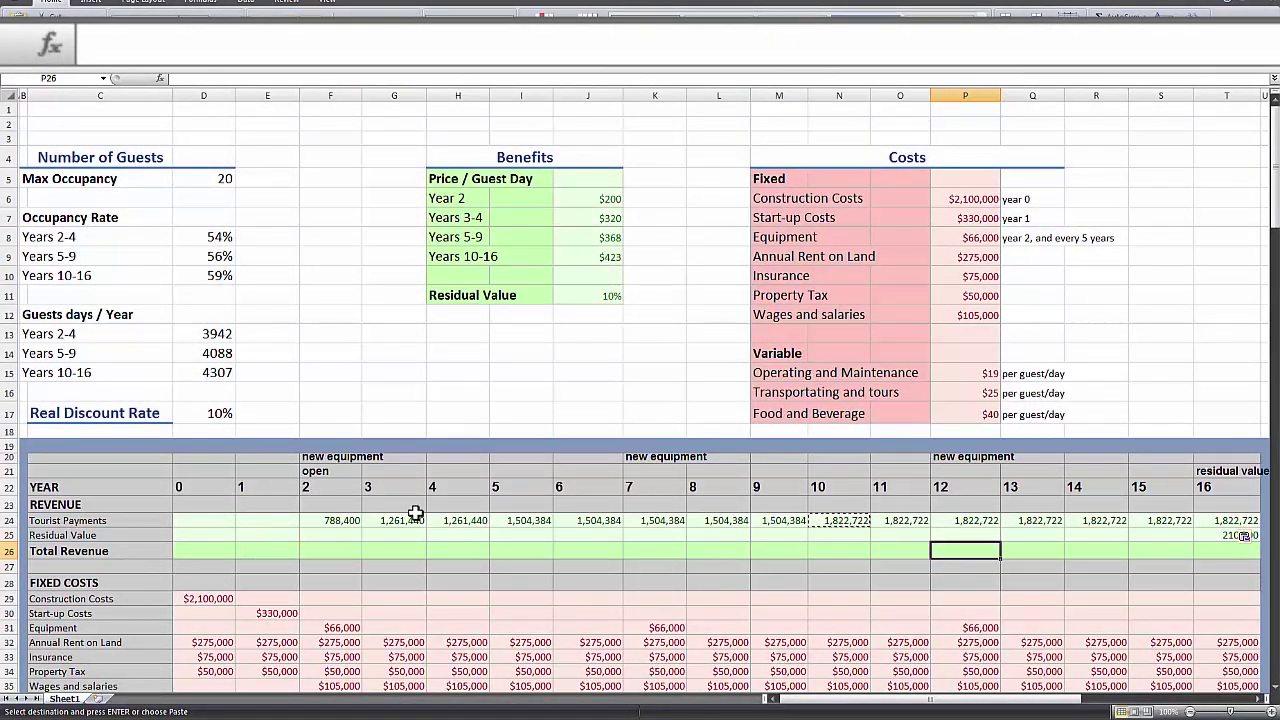
# - Calculate year 2 Operating and Maintenance under Variable Costs by multiplying its per-guest-day rate by the Years 2-4 guest days per year
pyautogui.scroll(-5, 415, 513)
pyautogui.moveTo(100, 438); pyautogui.dragTo(370, 470)
pyautogui.click(480, 467)
pyautogui.scroll(2, 478, 465)
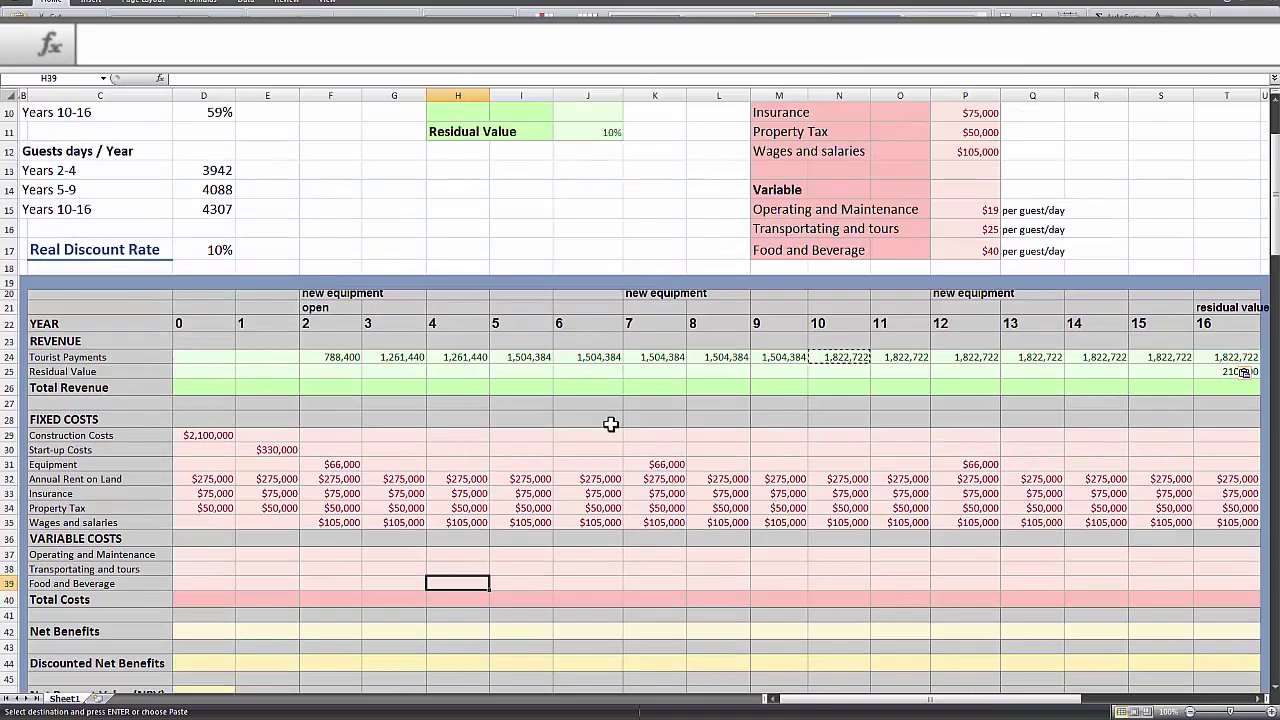
pyautogui.click(331, 555)
pyautogui.write('=')
pyautogui.click(953, 207)
pyautogui.write('*')
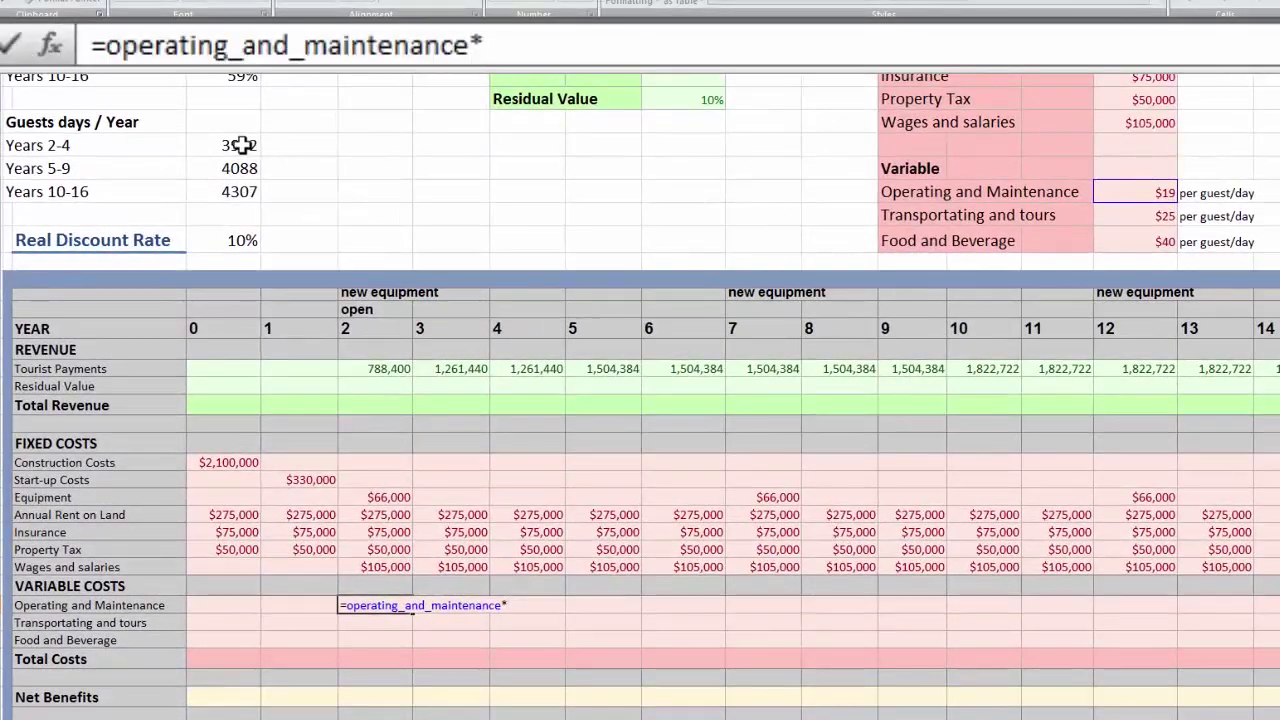
pyautogui.click(242, 145)
pyautogui.press('Return')
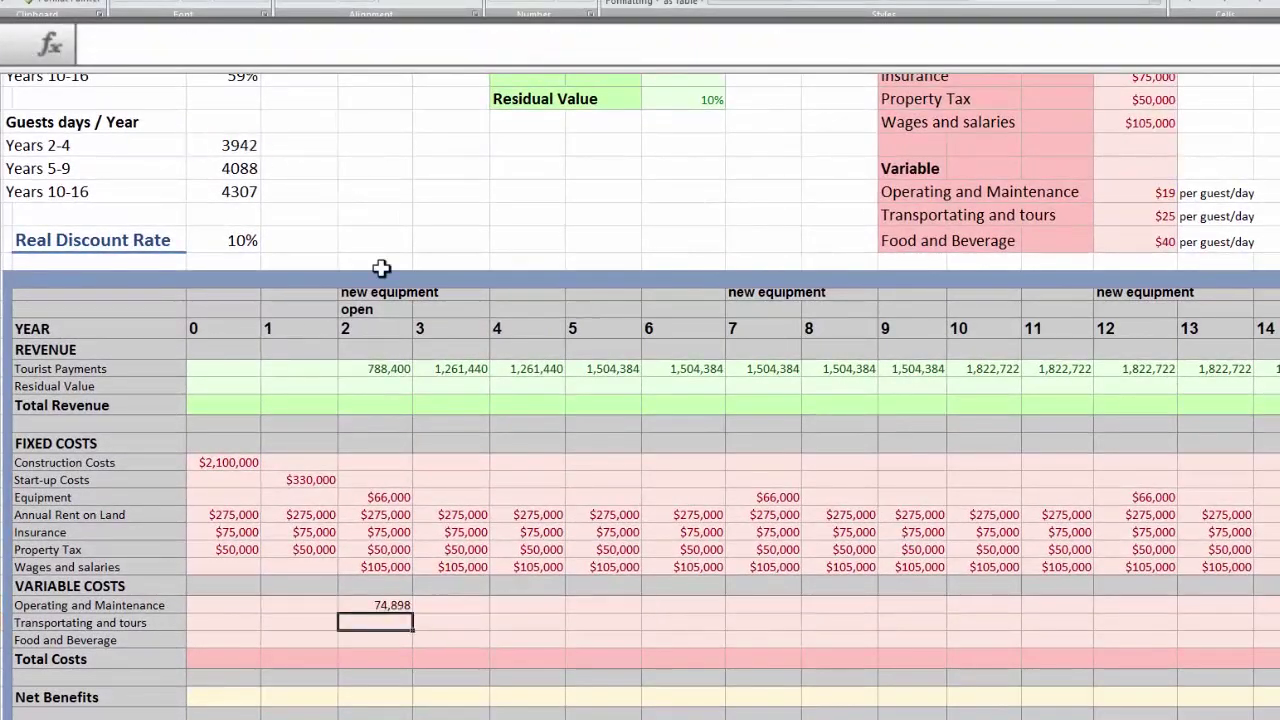
# - Copy the year 2 Operating and Maintenance formula into years 3 and 4
pyautogui.click(403, 604)
pyautogui.rightClick(403, 604)
pyautogui.click(278, 371)
pyautogui.moveTo(457, 607); pyautogui.dragTo(511, 604)
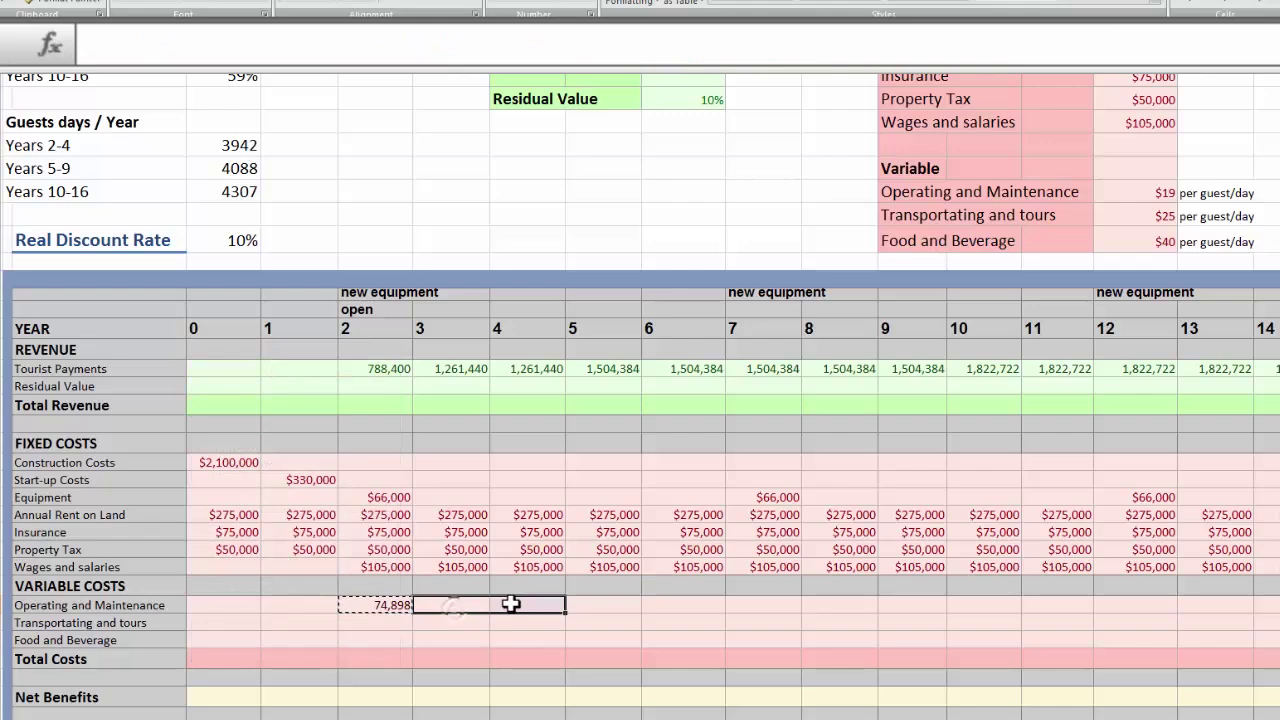
pyautogui.rightClick(511, 604)
pyautogui.click(423, 390)
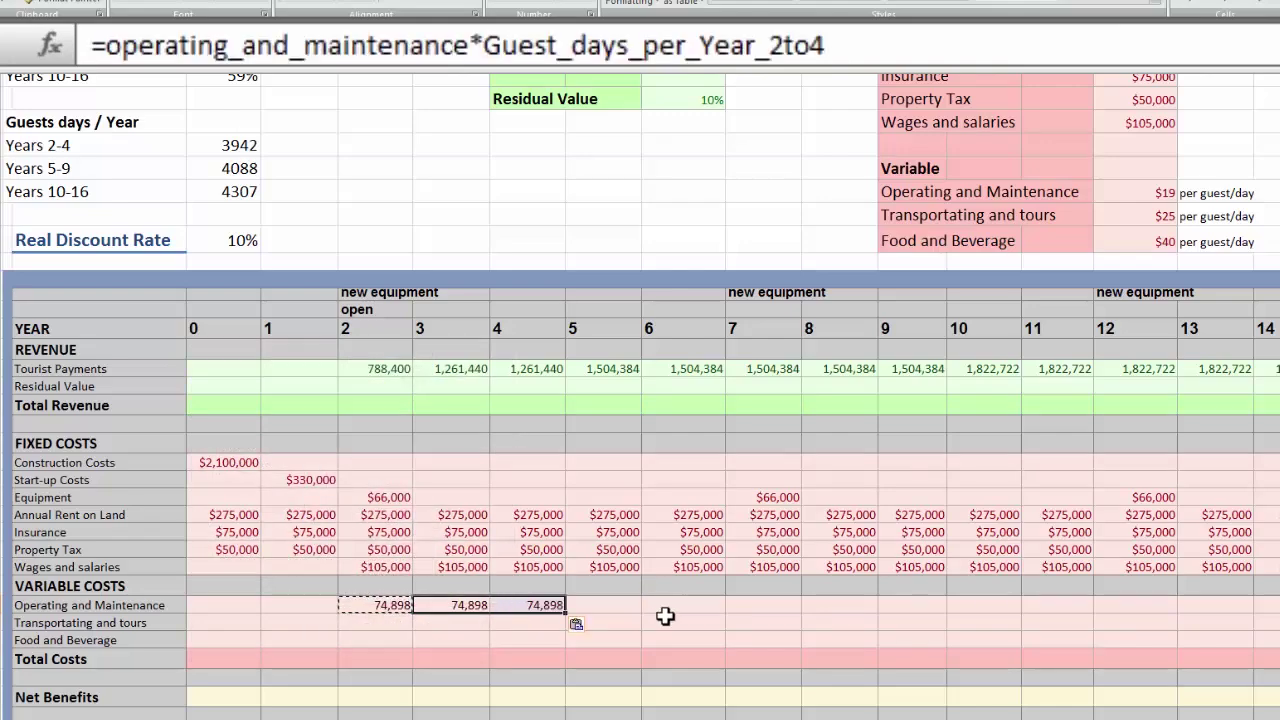
# - Enter =operating_and_maintenance*Guests_per_Year_Years5to9 in the year 5 Operating and Maintenance cell
pyautogui.click(621, 609)
pyautogui.write('=')
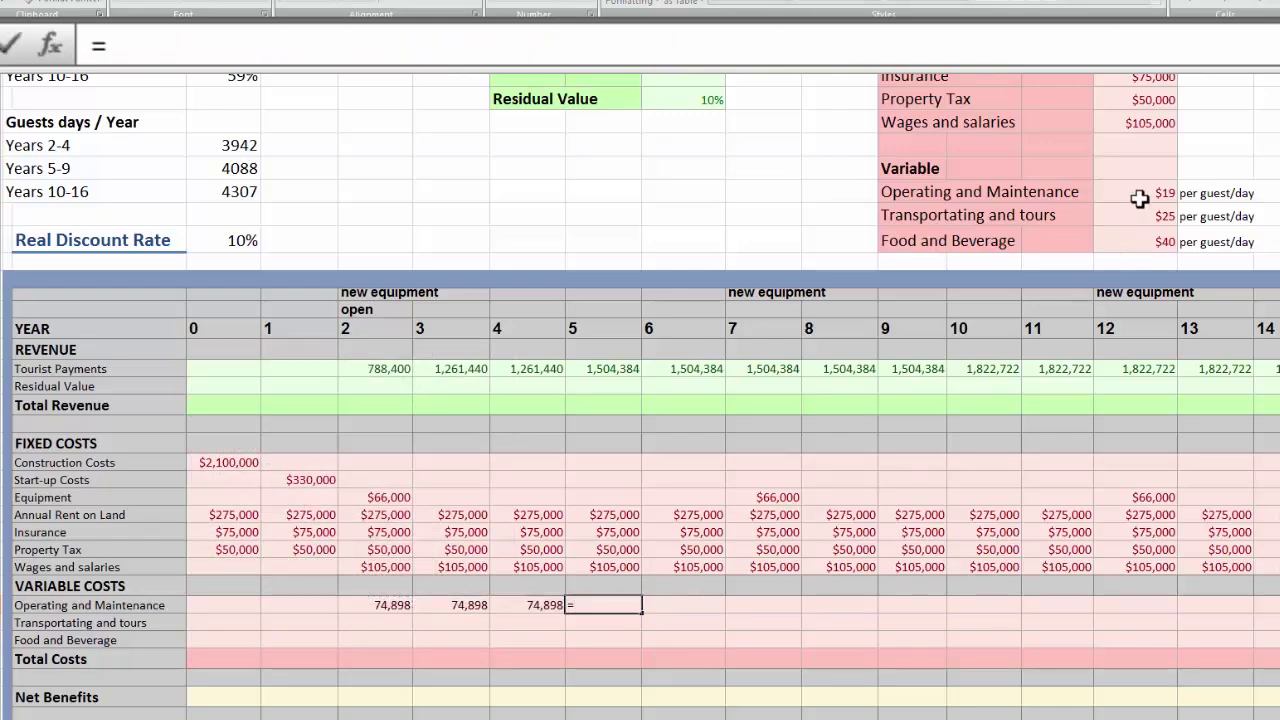
pyautogui.click(1122, 200)
pyautogui.write('*')
pyautogui.click(230, 168)
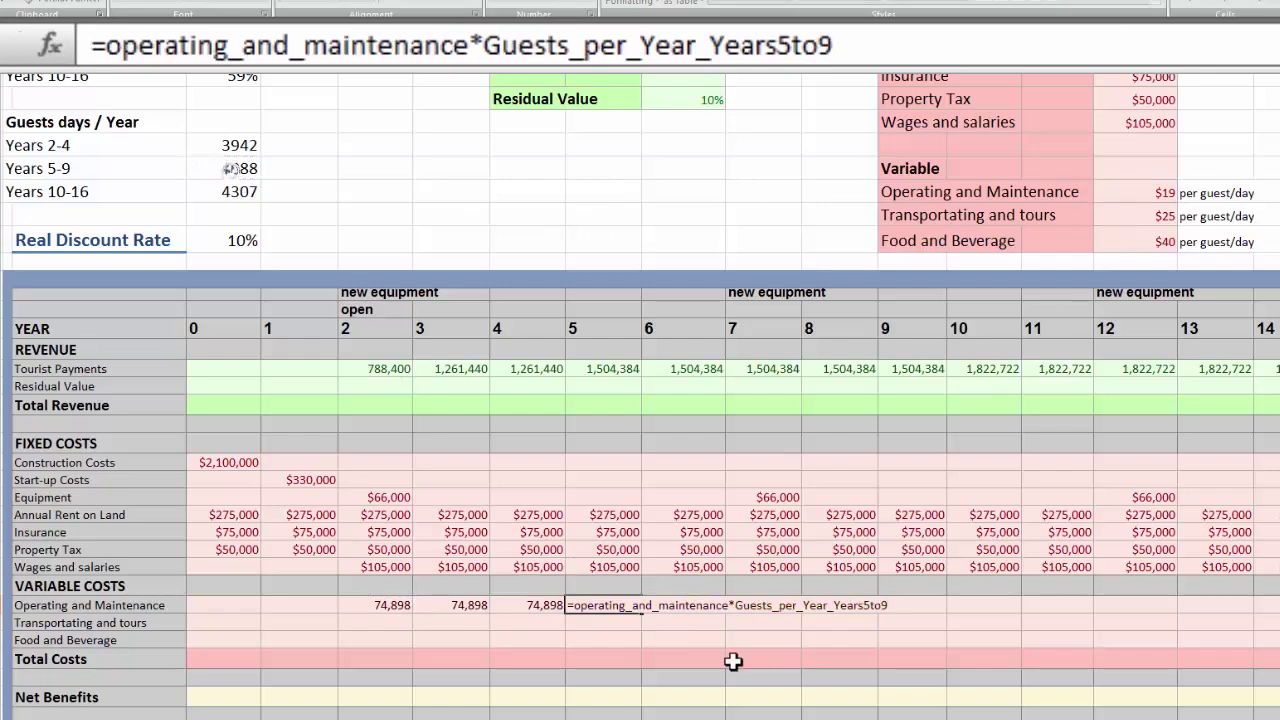
pyautogui.press('Return')
# - Copy the year 5 Operating and Maintenance formula across years 6 to 9
pyautogui.rightClick(592, 608)
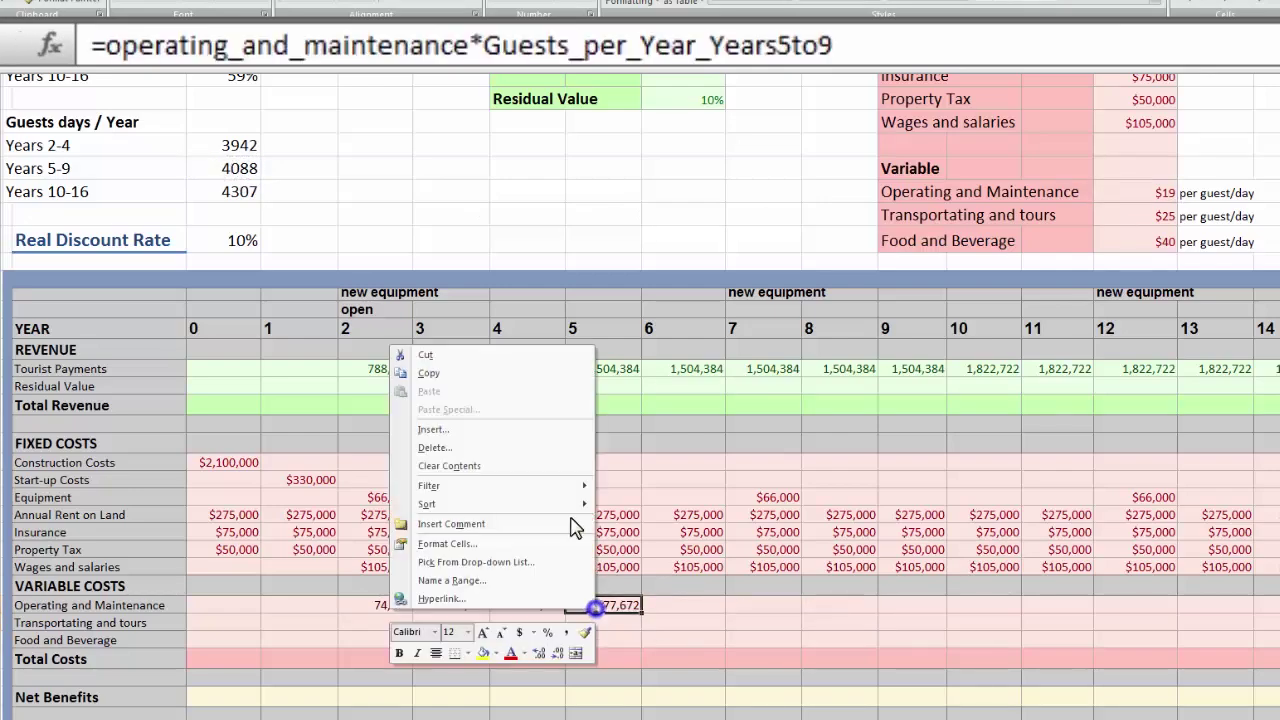
pyautogui.click(493, 383)
pyautogui.moveTo(703, 606); pyautogui.dragTo(894, 606)
pyautogui.rightClick(896, 606)
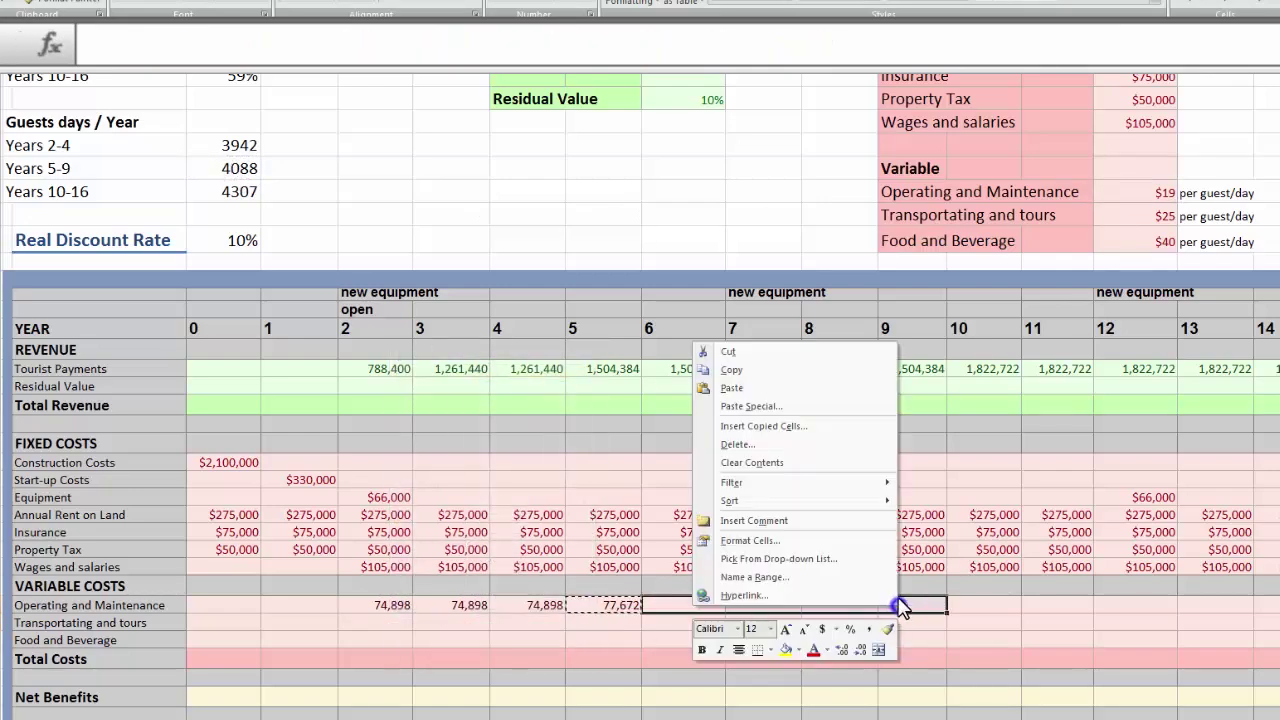
pyautogui.click(732, 388)
# - Enter =operating_and_maintenance*Guests_per_Year_Years10to16 in the year 10 Operating and Maintenance cell
pyautogui.click(980, 605)
pyautogui.write('=')
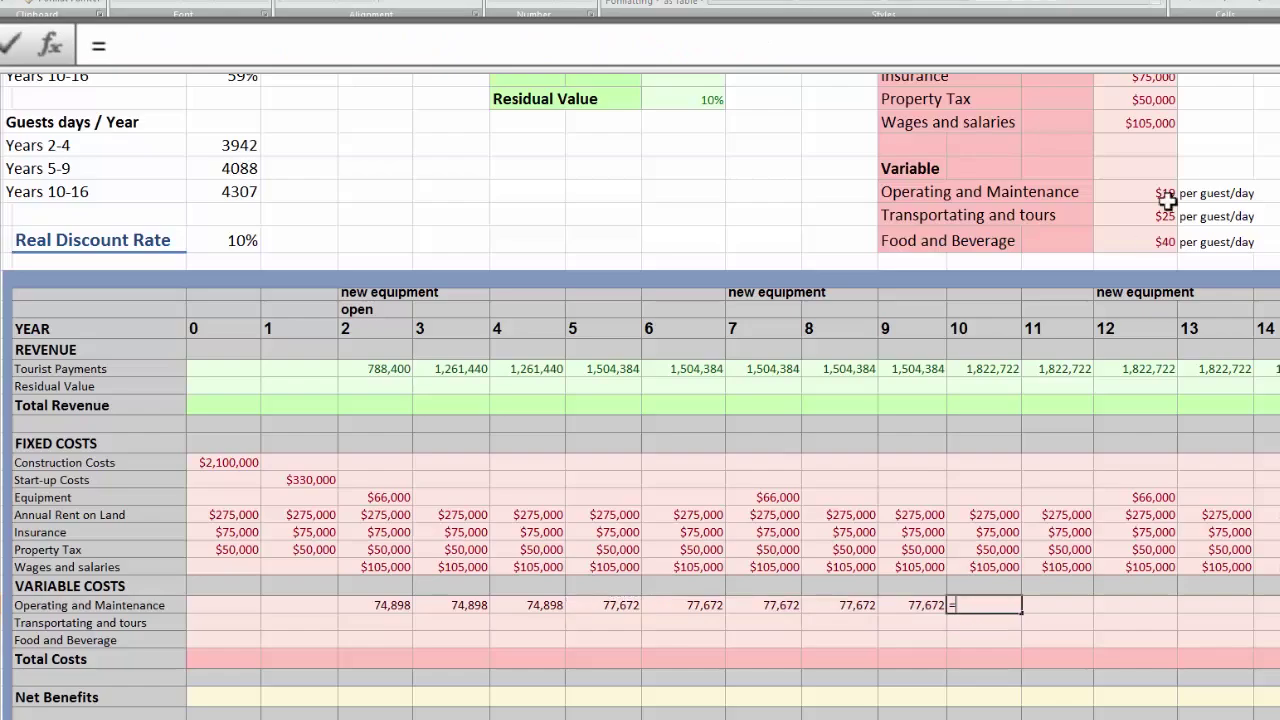
pyautogui.click(1152, 200)
pyautogui.write('*')
pyautogui.click(232, 190)
pyautogui.press('Return')
# - Copy the year 10 Operating and Maintenance formula across years 11 to 16
pyautogui.click(985, 605)
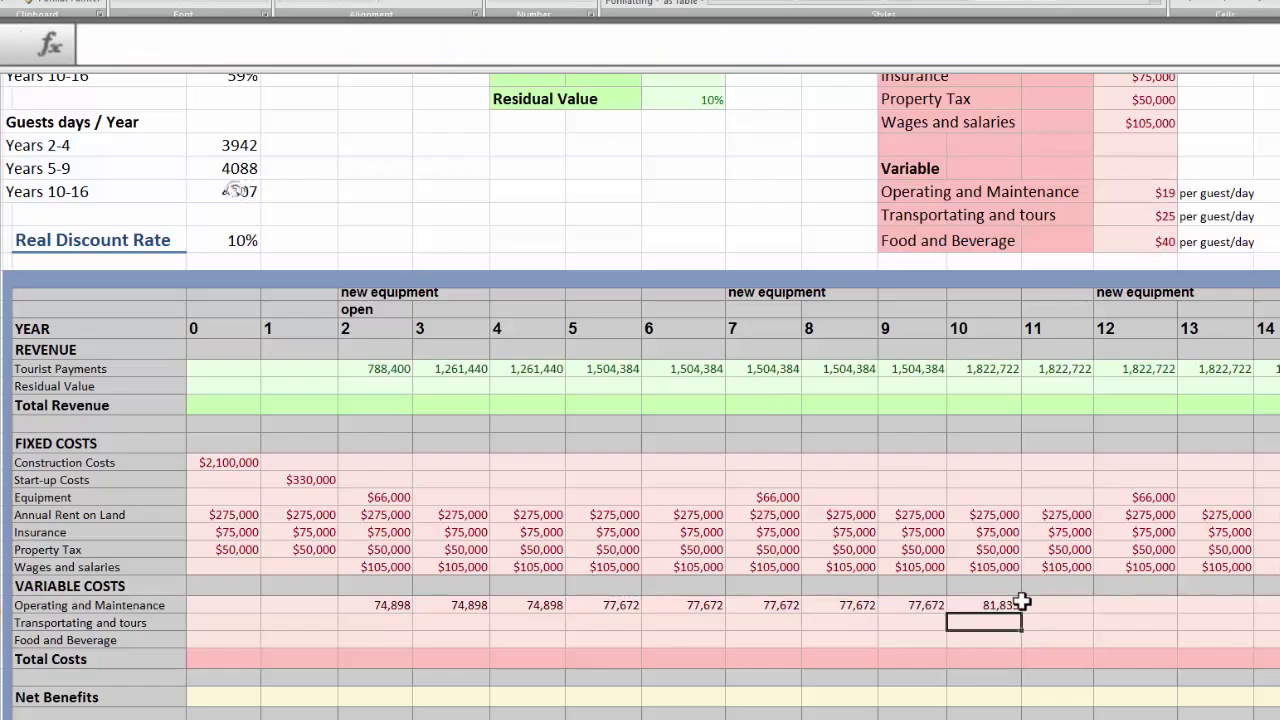
pyautogui.rightClick(985, 605)
pyautogui.click(889, 383)
pyautogui.moveTo(844, 599); pyautogui.dragTo(1220, 612)
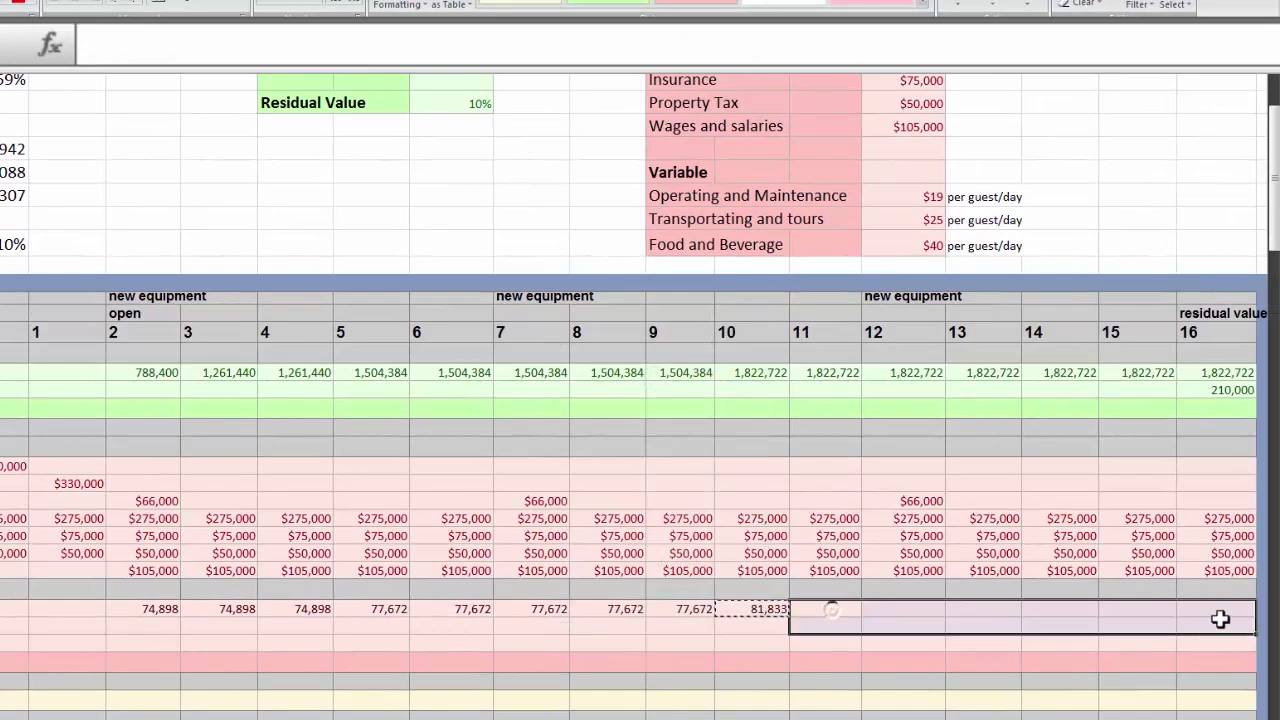
pyautogui.rightClick(1222, 610)
pyautogui.click(1116, 398)
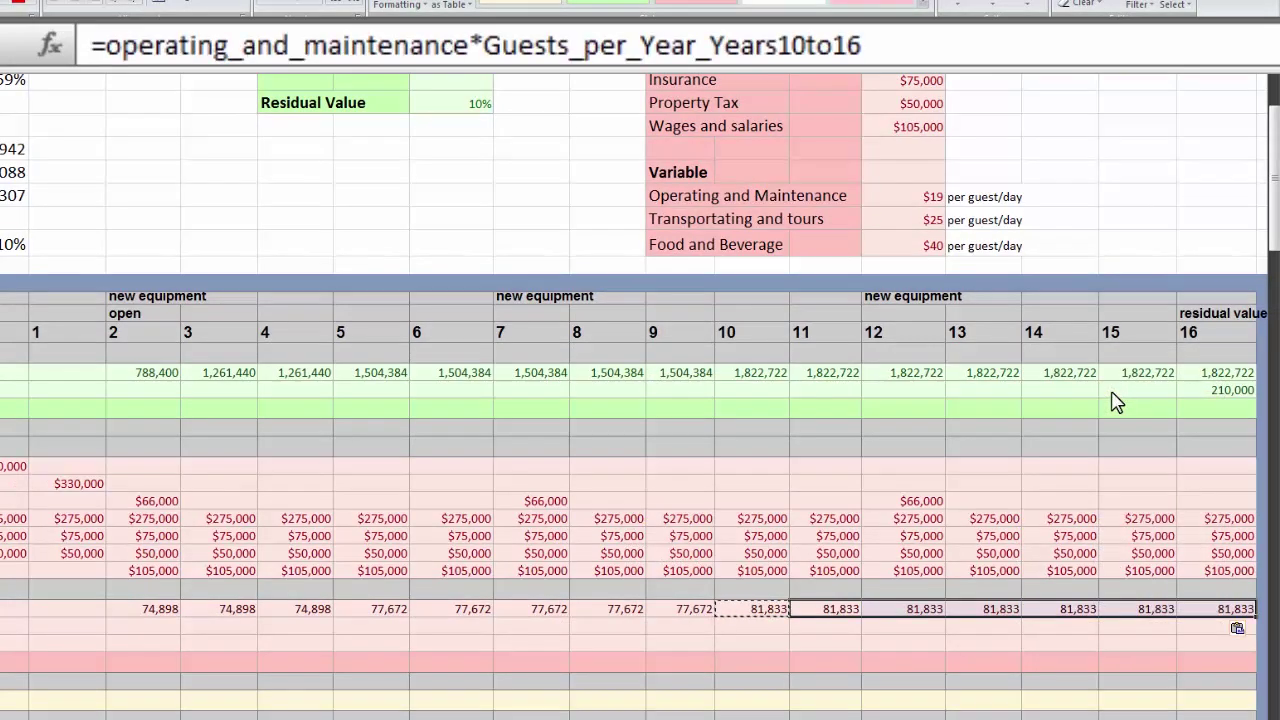
# - Enter =Transportation_and_tours*Guest_days_per_Year_2to4 in F38, the year 2 Transportating and tours cell
pyautogui.click(167, 628)
pyautogui.write('=Transportation_and_tours*')
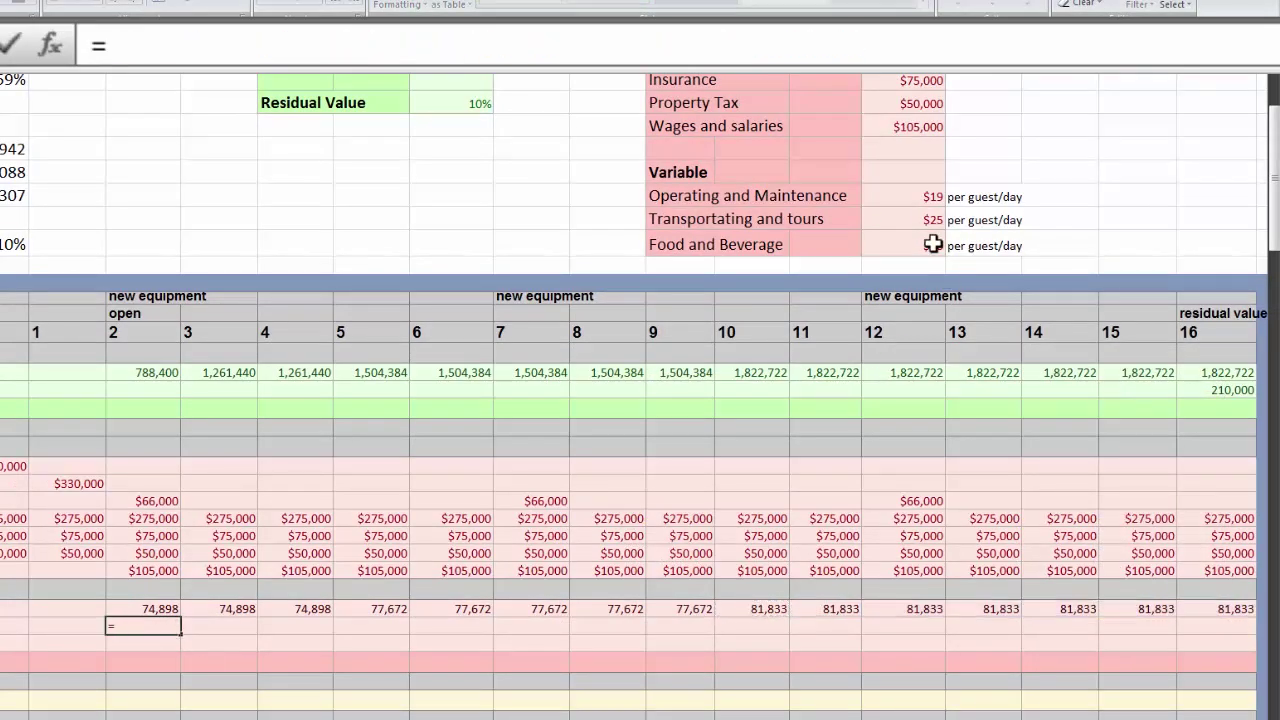
pyautogui.click(920, 219)
pyautogui.write('*')
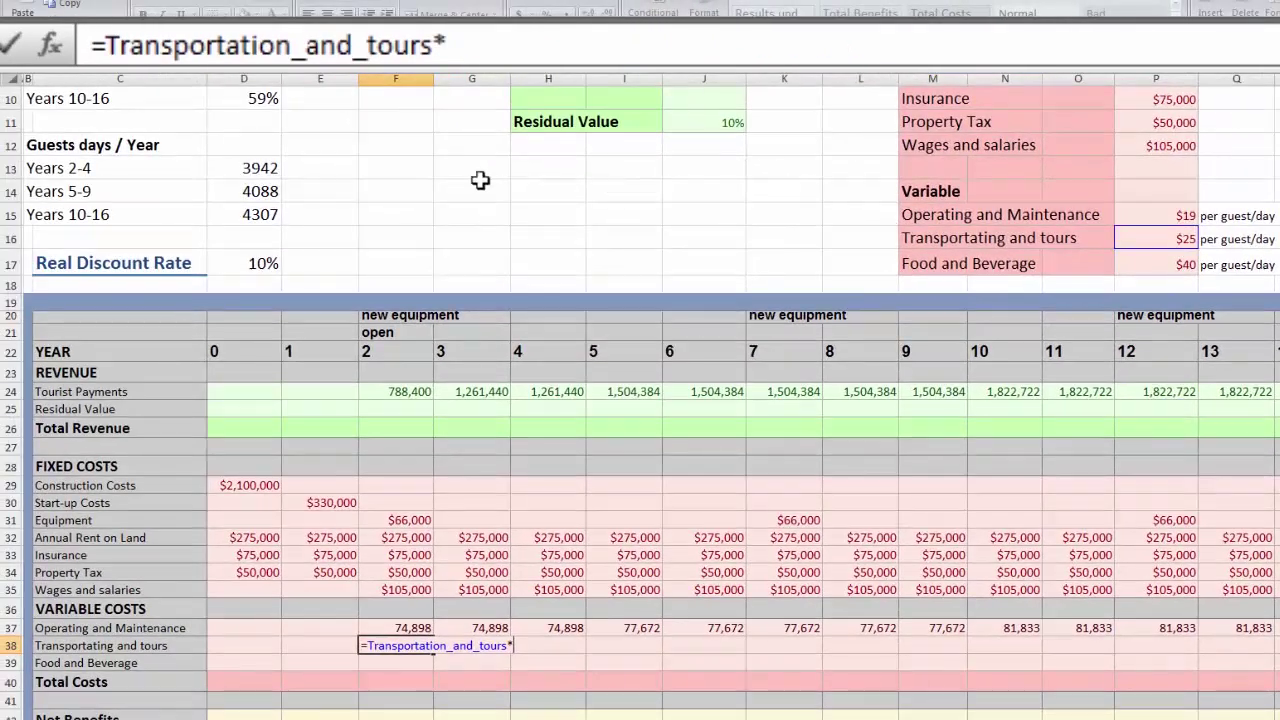
pyautogui.click(260, 166)
pyautogui.press('Return')
# - Copy the year 2 Transportating and tours formula into years 3 and 4
pyautogui.click(400, 645)
pyautogui.rightClick(402, 645)
pyautogui.click(308, 410)
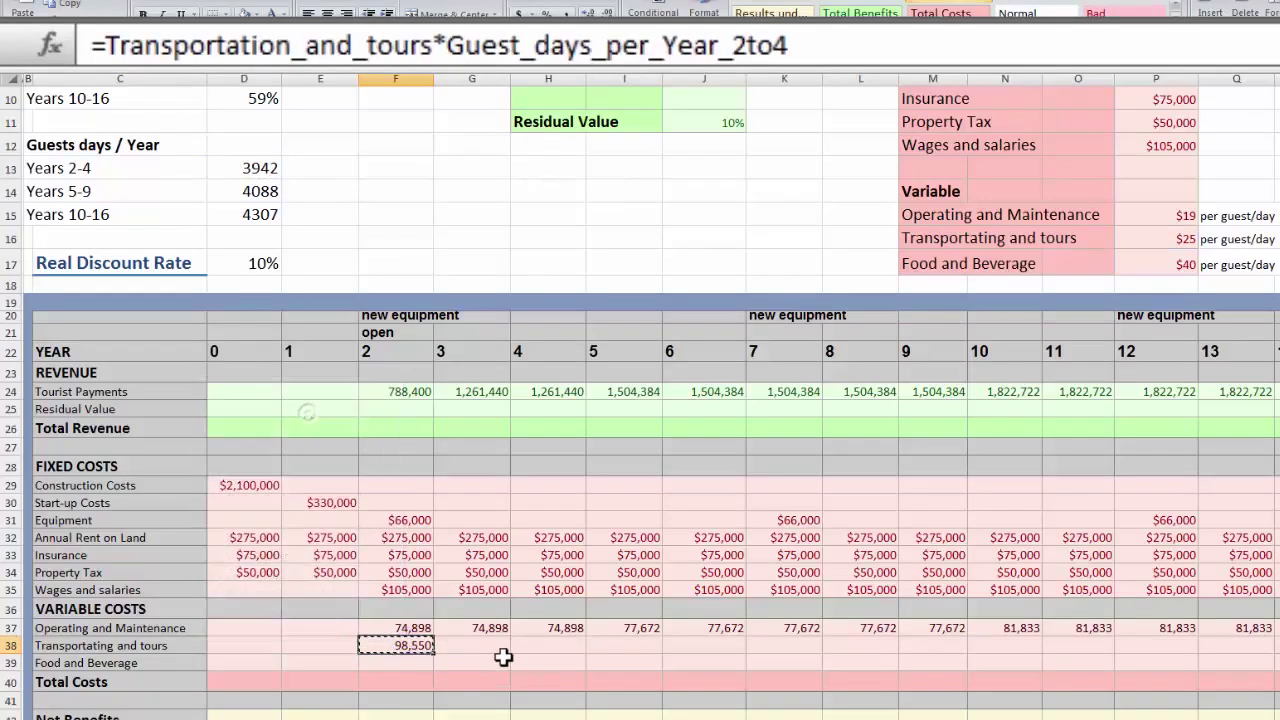
pyautogui.moveTo(497, 648); pyautogui.dragTo(560, 651)
pyautogui.rightClick(563, 650)
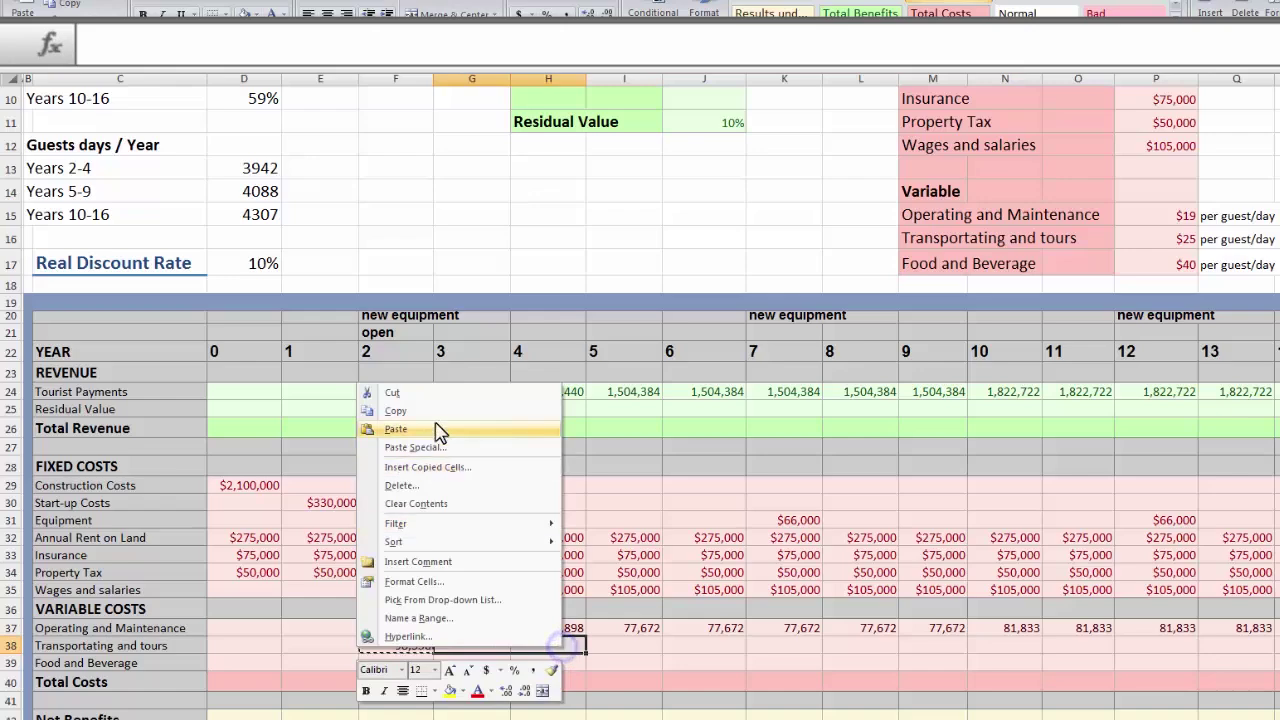
pyautogui.click(390, 430)
pyautogui.click(640, 646)
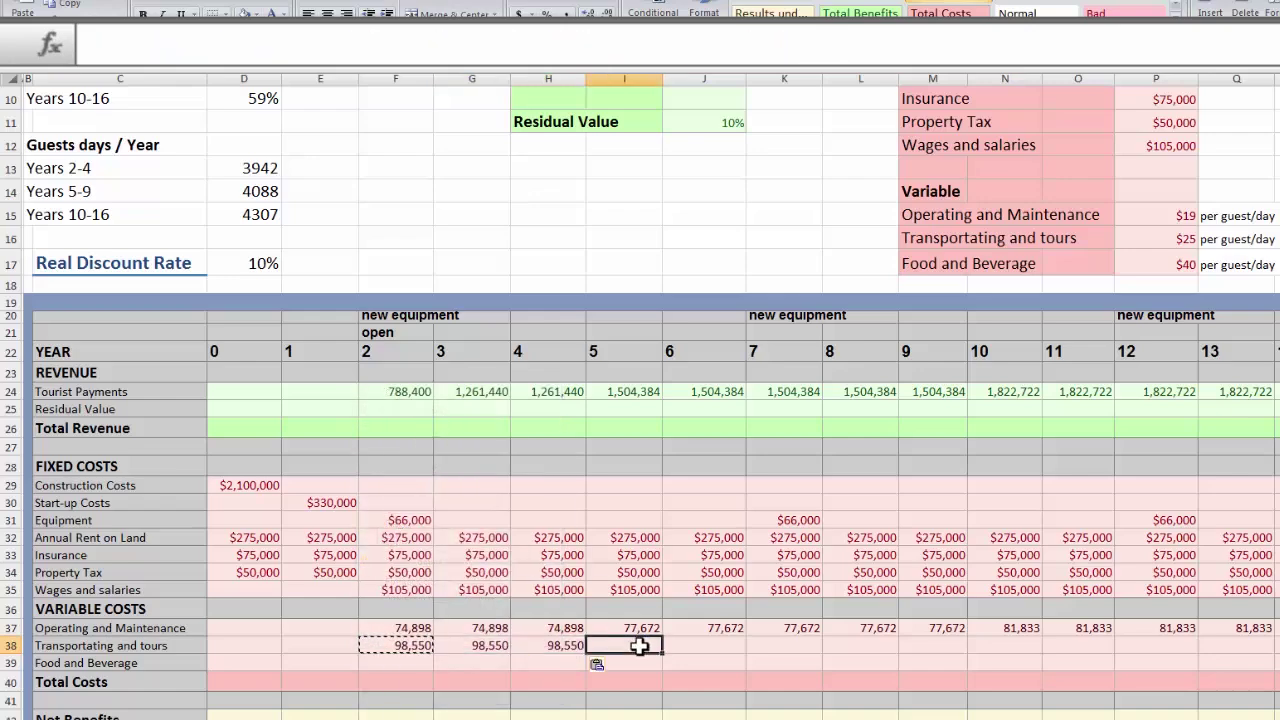
# - Enter =Transportation_and_tours*Guests_per_Year_Years5to9 in I38, the year 5 Transportating and tours cell
pyautogui.write('=')
pyautogui.click(1151, 246)
pyautogui.write('*')
pyautogui.click(258, 195)
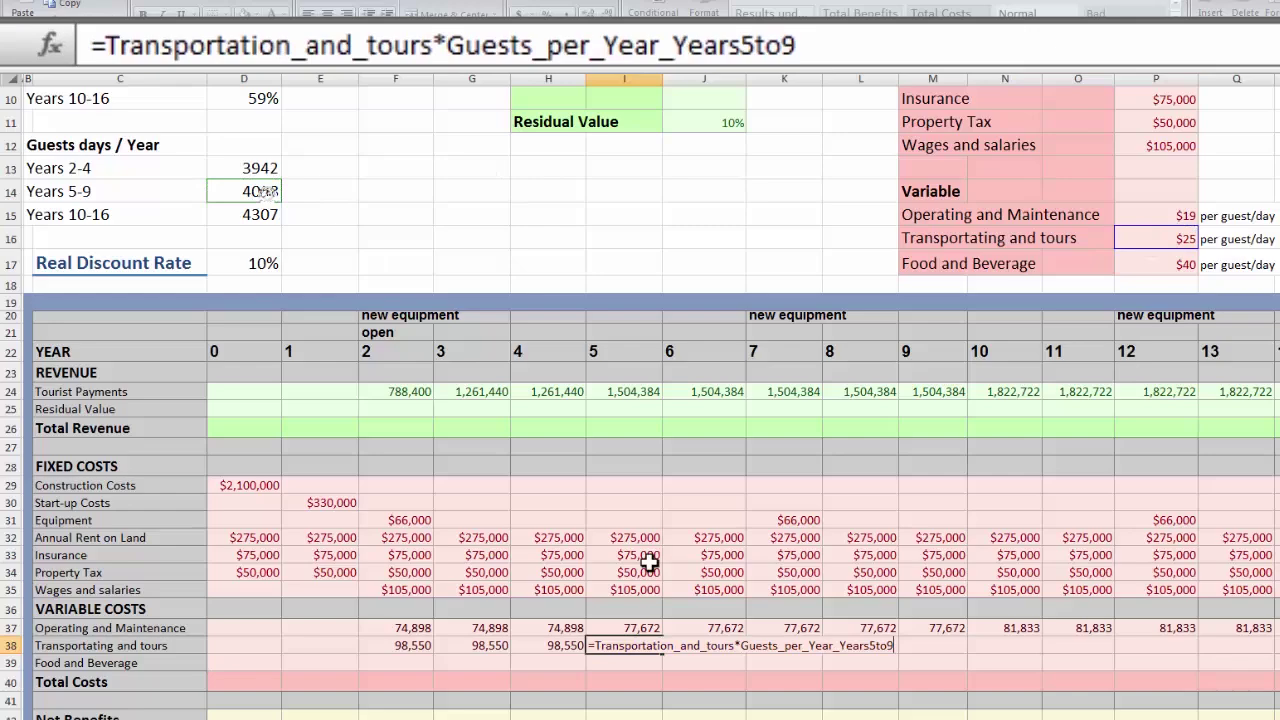
pyautogui.press('Return')
# - Copy the year 5 Transportating and tours formula across years 6 to 9
pyautogui.rightClick(643, 648)
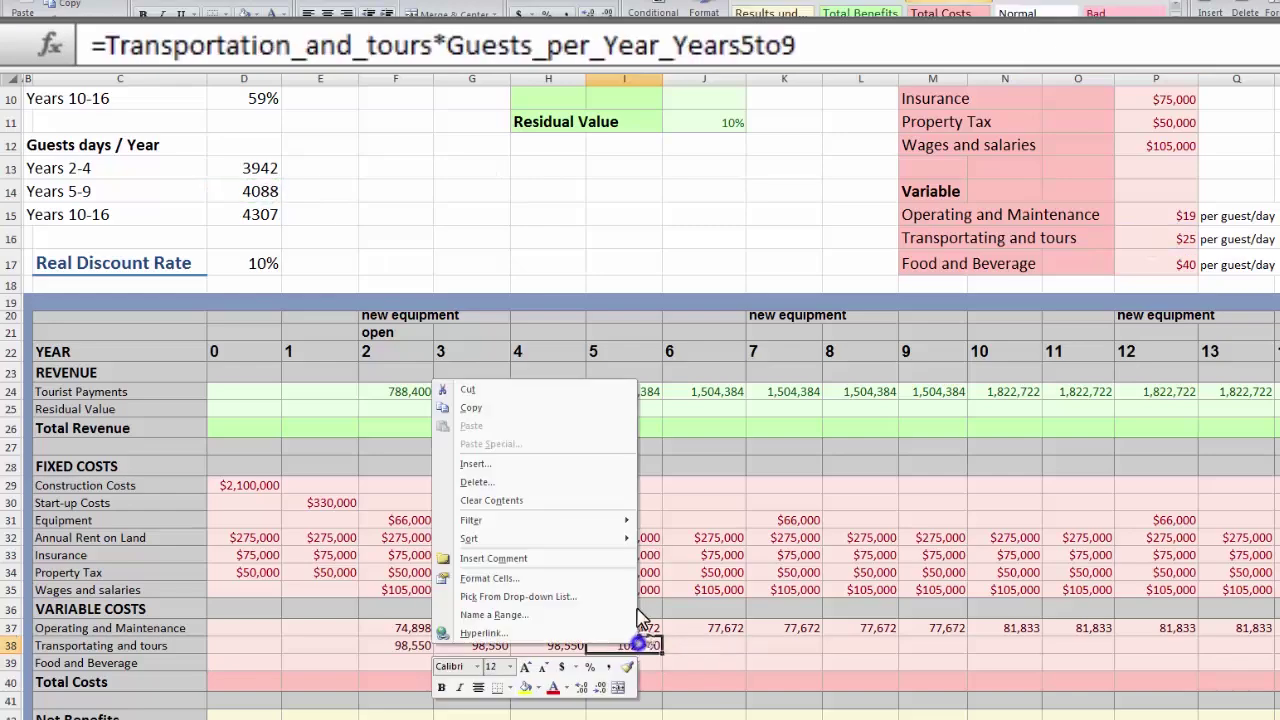
pyautogui.click(522, 410)
pyautogui.moveTo(693, 648); pyautogui.dragTo(951, 648)
pyautogui.rightClick(951, 648)
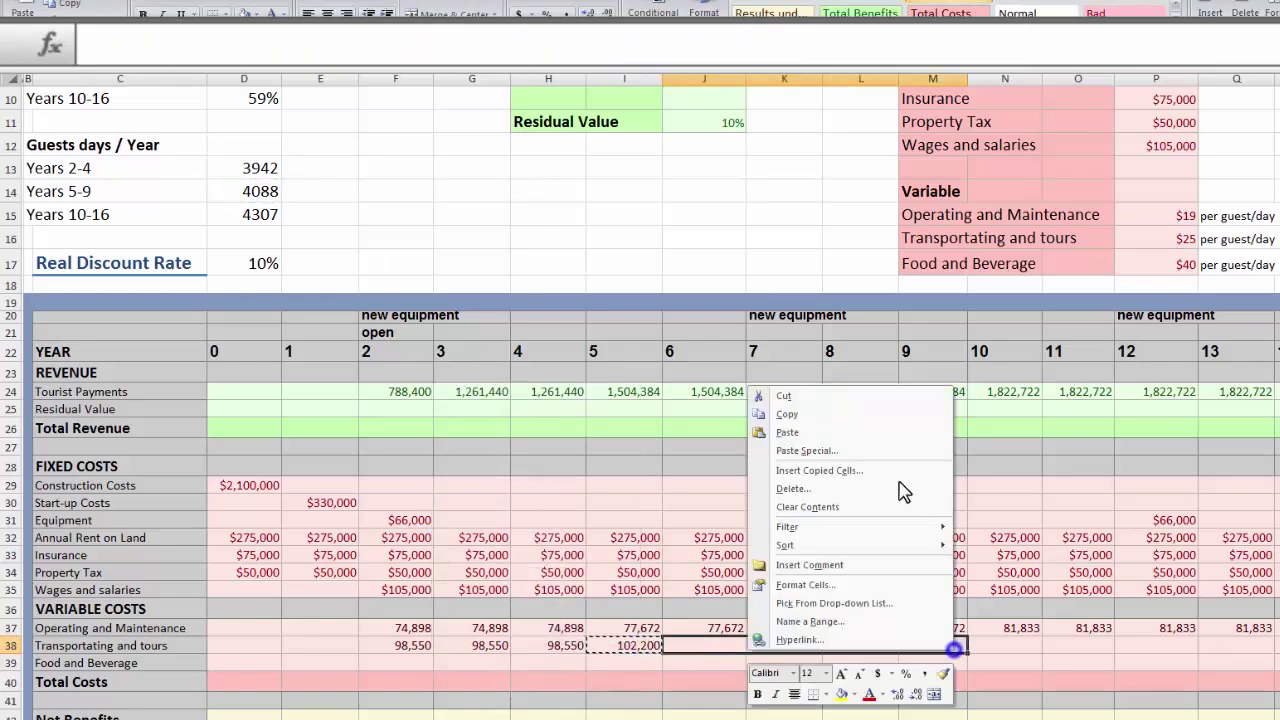
pyautogui.click(857, 436)
# - Enter =Transportation_and_tours*Guests_per_Year_Years10to16 in N38, the year 10 Transportating and tours cell
pyautogui.click(1012, 646)
pyautogui.write('=Transportation_and_tours*')
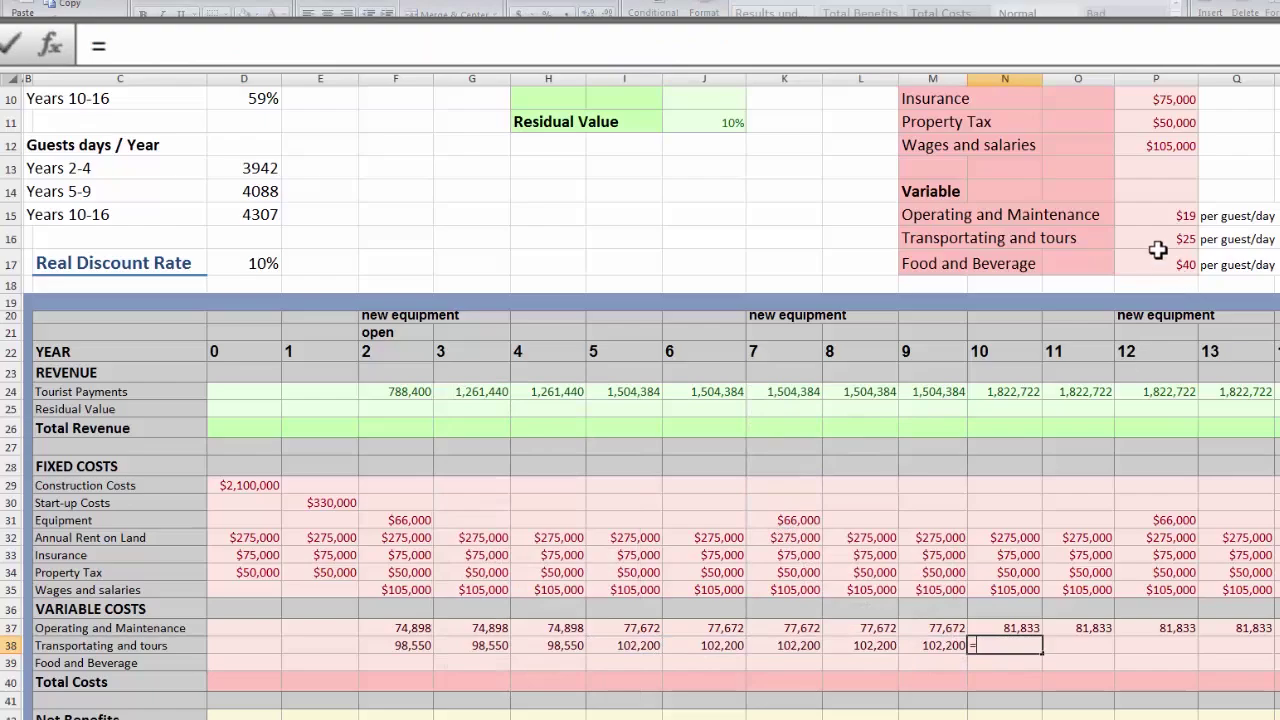
pyautogui.click(1158, 240)
pyautogui.write('*')
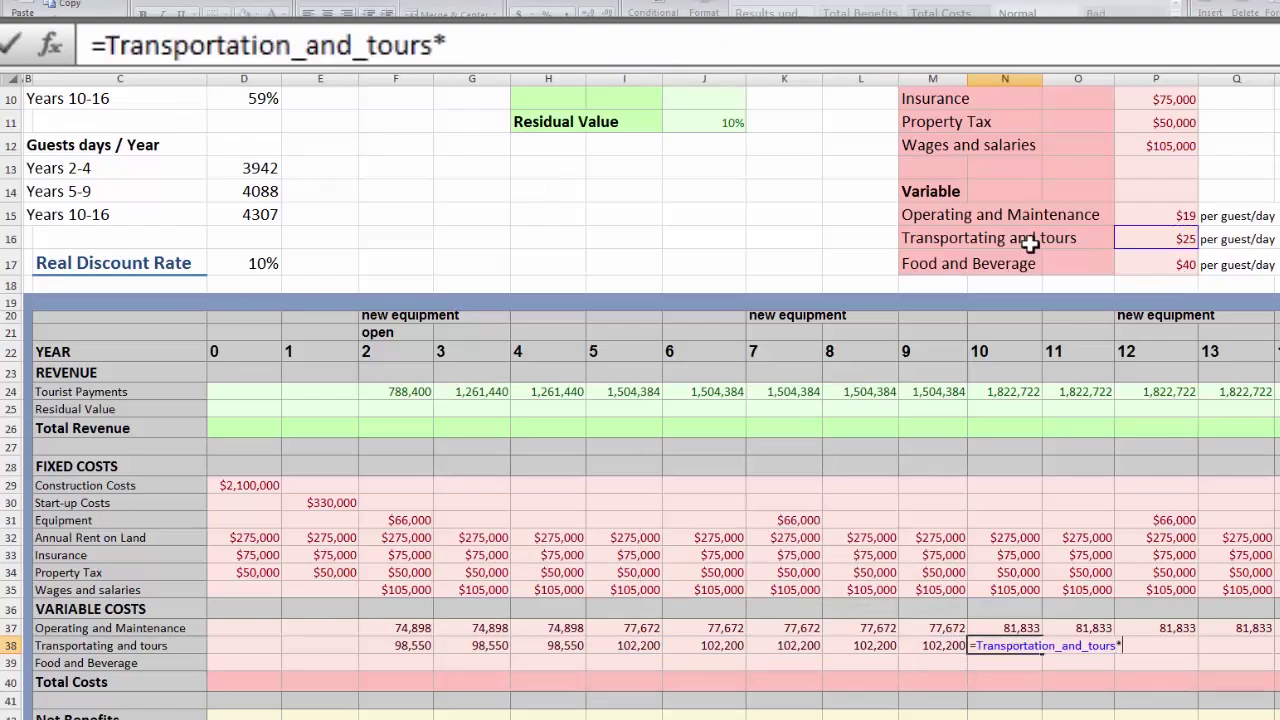
pyautogui.click(251, 213)
pyautogui.press('Return')
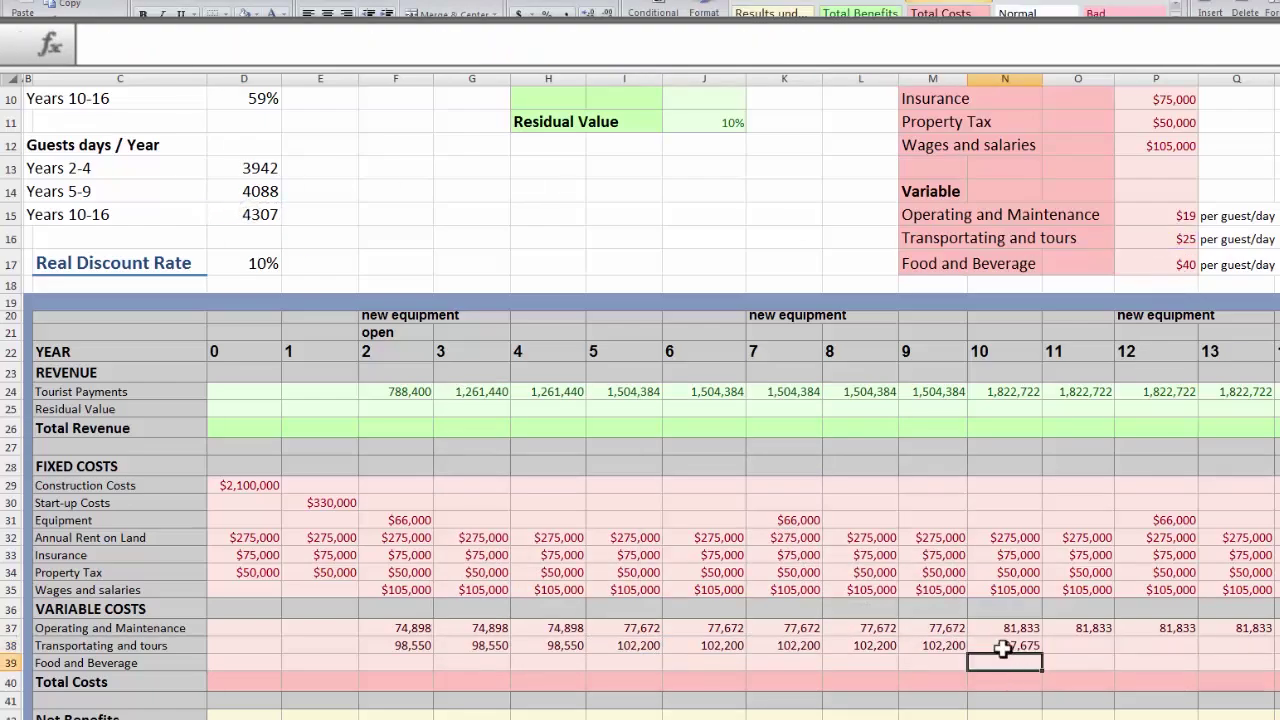
# - Copy the year 10 Transportating and tours formula across years 11 to 16
pyautogui.rightClick(1003, 646)
pyautogui.click(860, 403)
pyautogui.moveTo(1073, 645); pyautogui.dragTo(1279, 641)
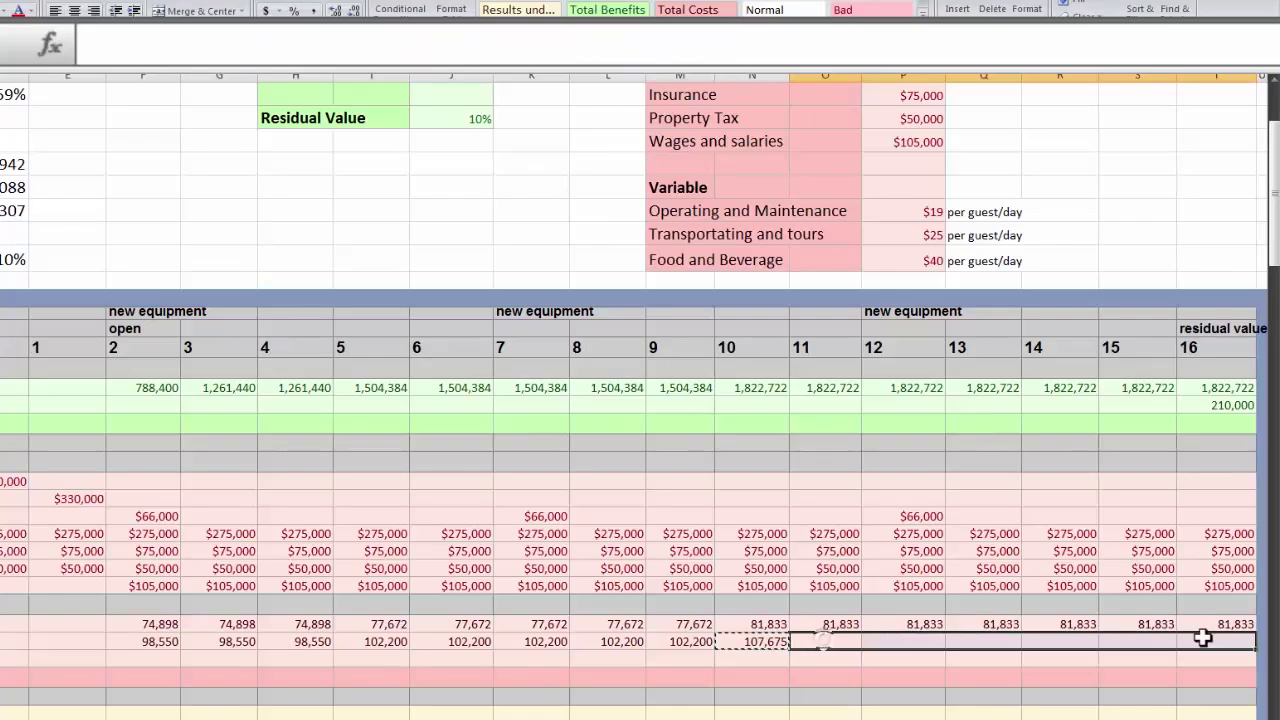
pyautogui.rightClick(1203, 637)
pyautogui.click(1040, 428)
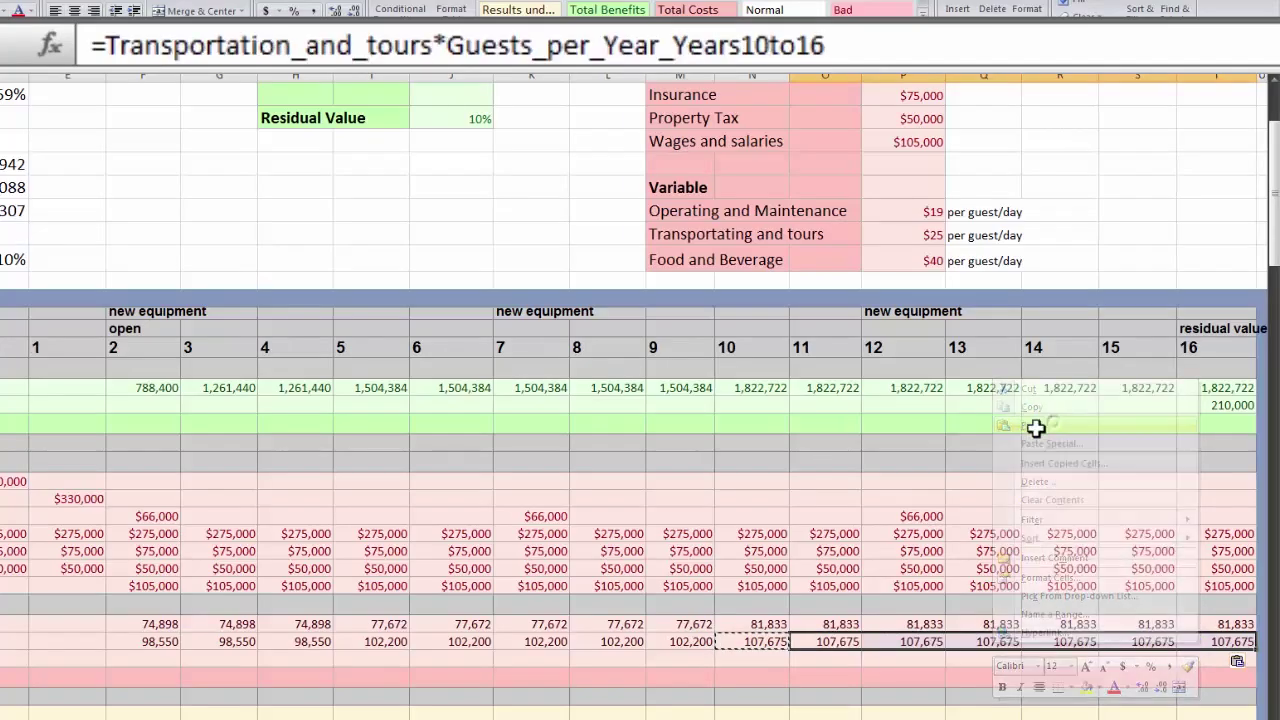
# - Enter =Food_and_beverage*Guest_days_per_Year_2to4 in F39, the year 2 Food and Beverage cell
pyautogui.click(158, 655)
pyautogui.write('=')
pyautogui.click(918, 262)
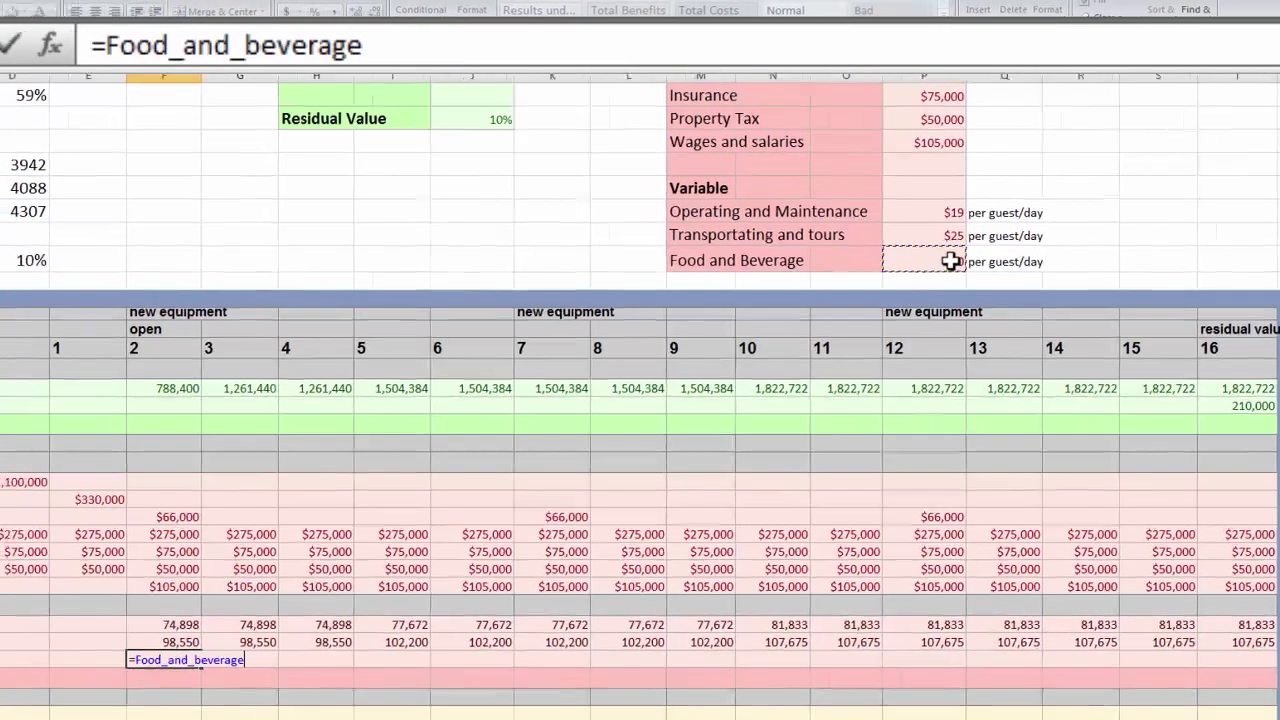
pyautogui.write('*')
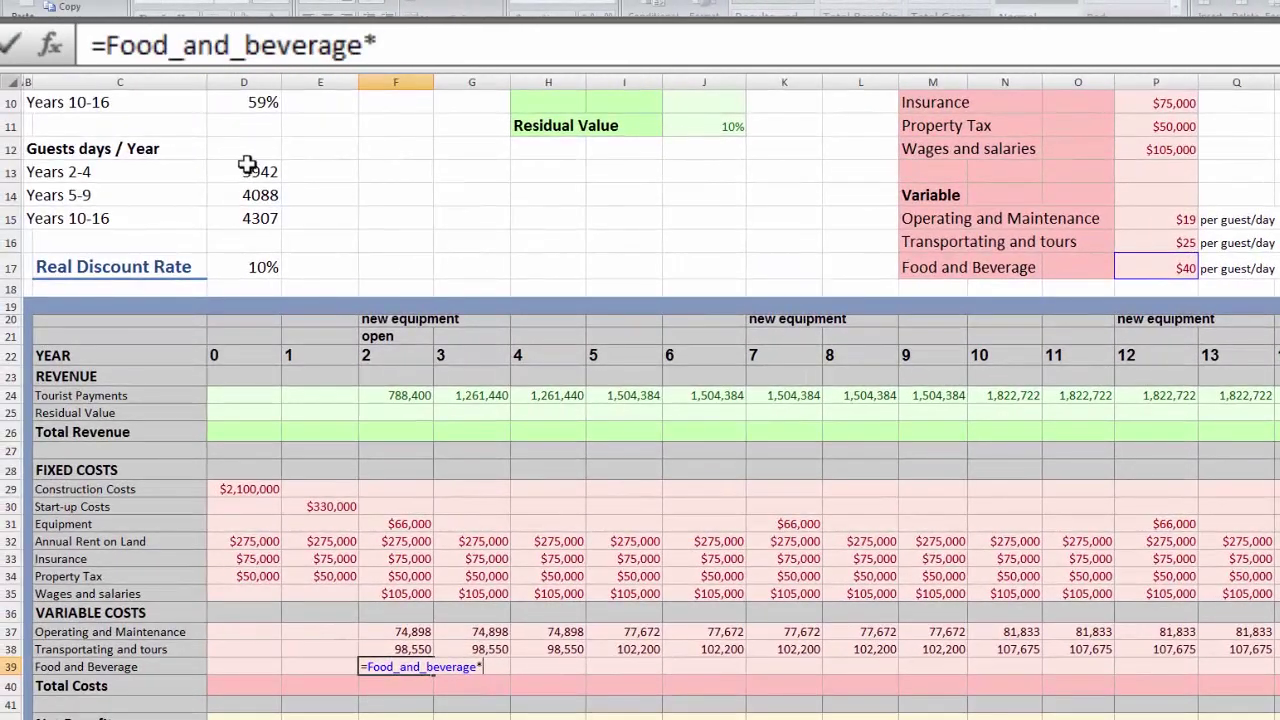
pyautogui.click(246, 168)
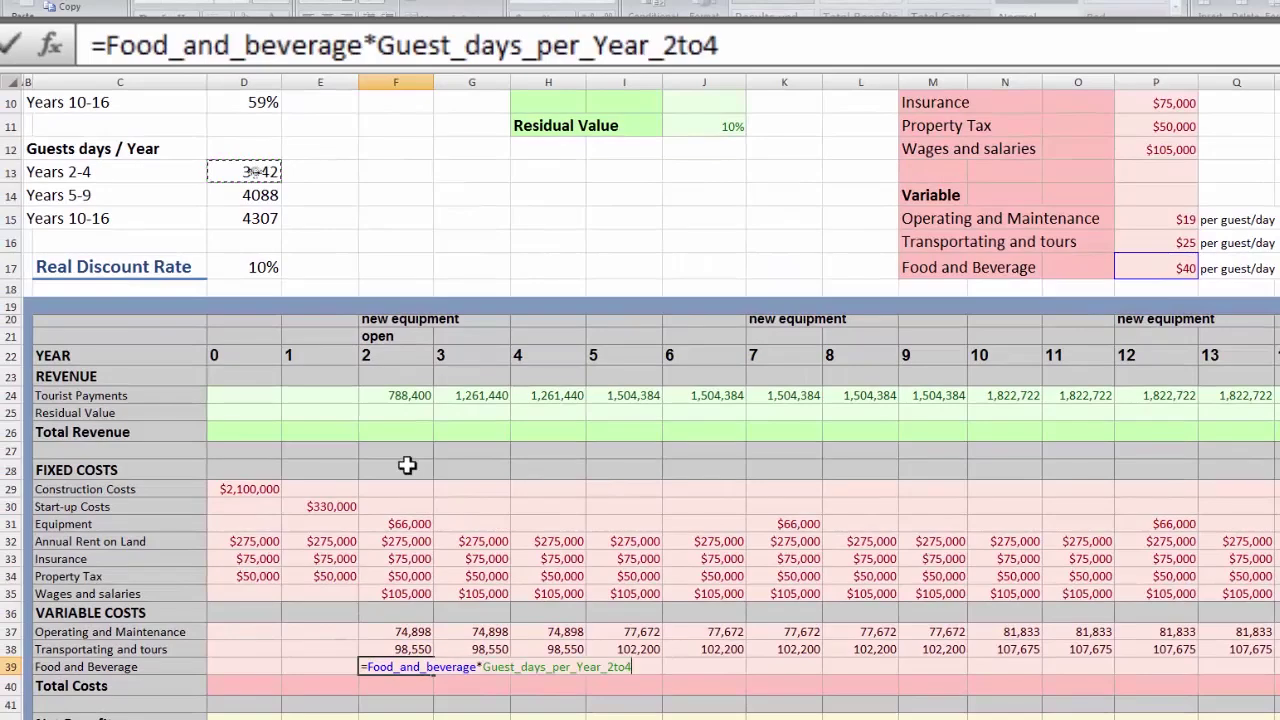
pyautogui.press('Return')
# - Copy the year 2 Food and Beverage formula into years 3 and 4
pyautogui.rightClick(412, 668)
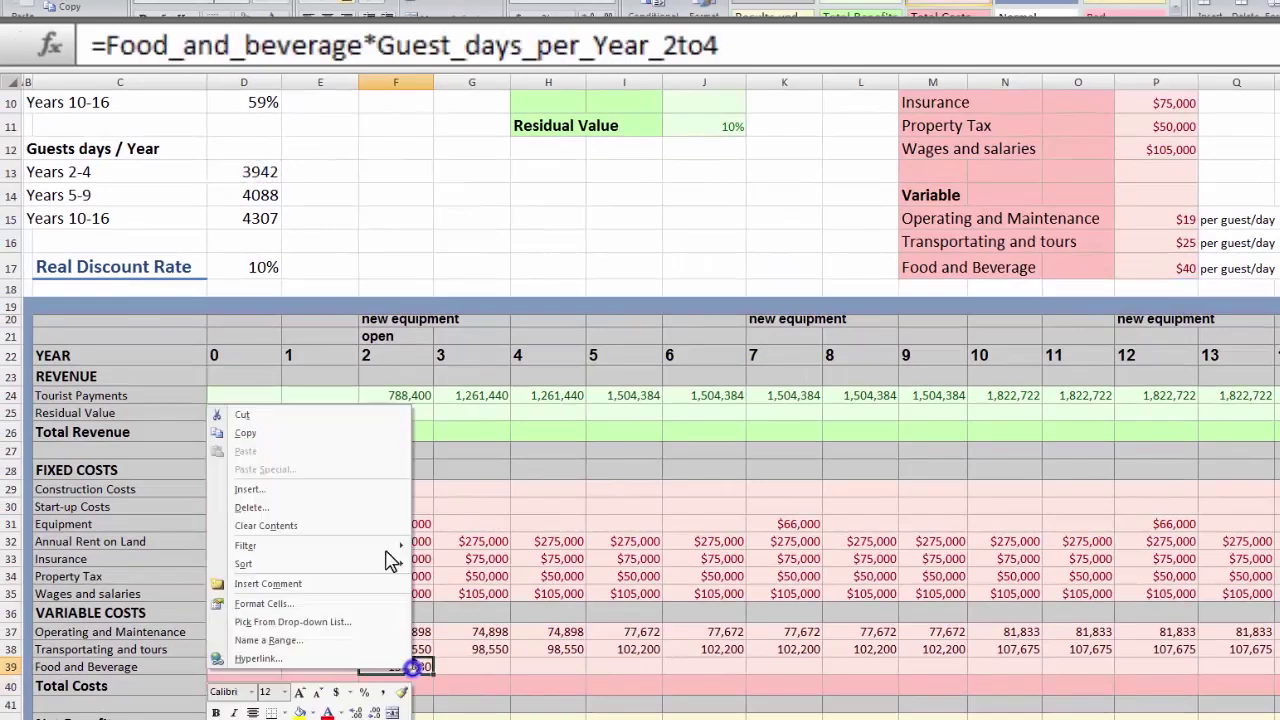
pyautogui.click(295, 440)
pyautogui.moveTo(466, 668); pyautogui.dragTo(560, 668)
pyautogui.rightClick(560, 666)
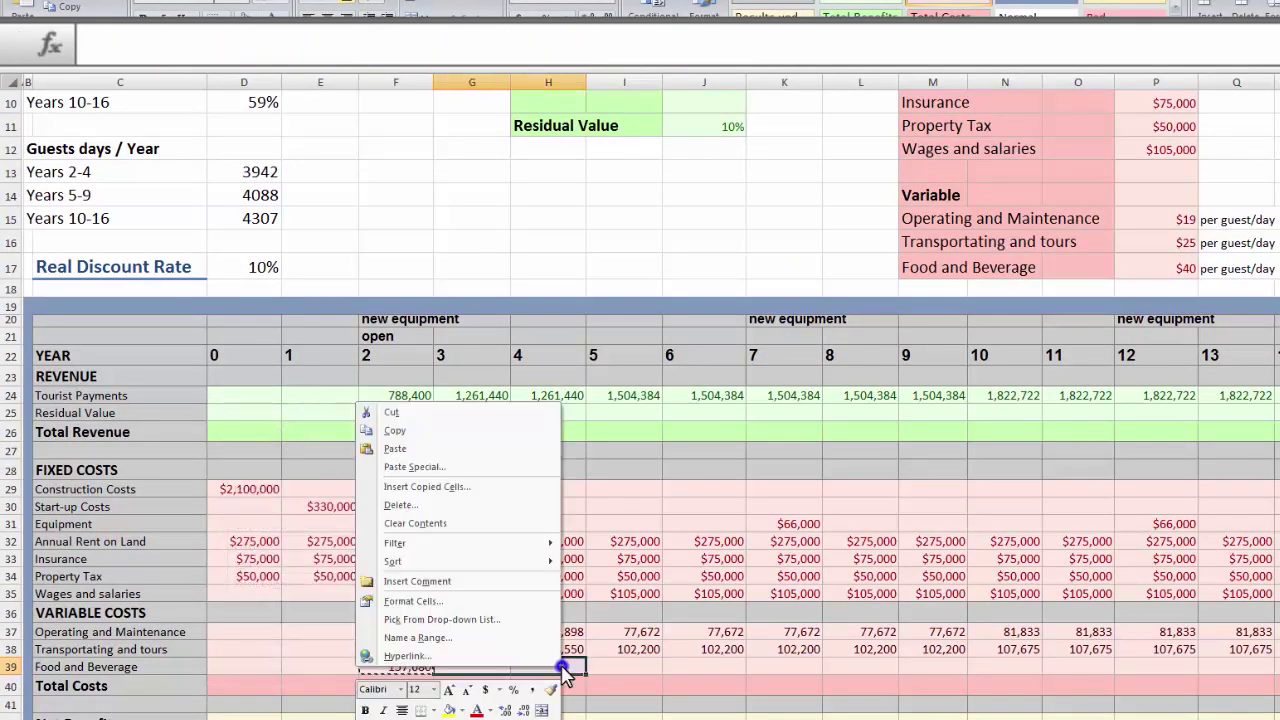
pyautogui.click(471, 448)
# - Enter =Food_and_beverage*Guests_per_Year_Years5to9 in I39, the year 5 Food and Beverage cell
pyautogui.click(617, 665)
pyautogui.write('=')
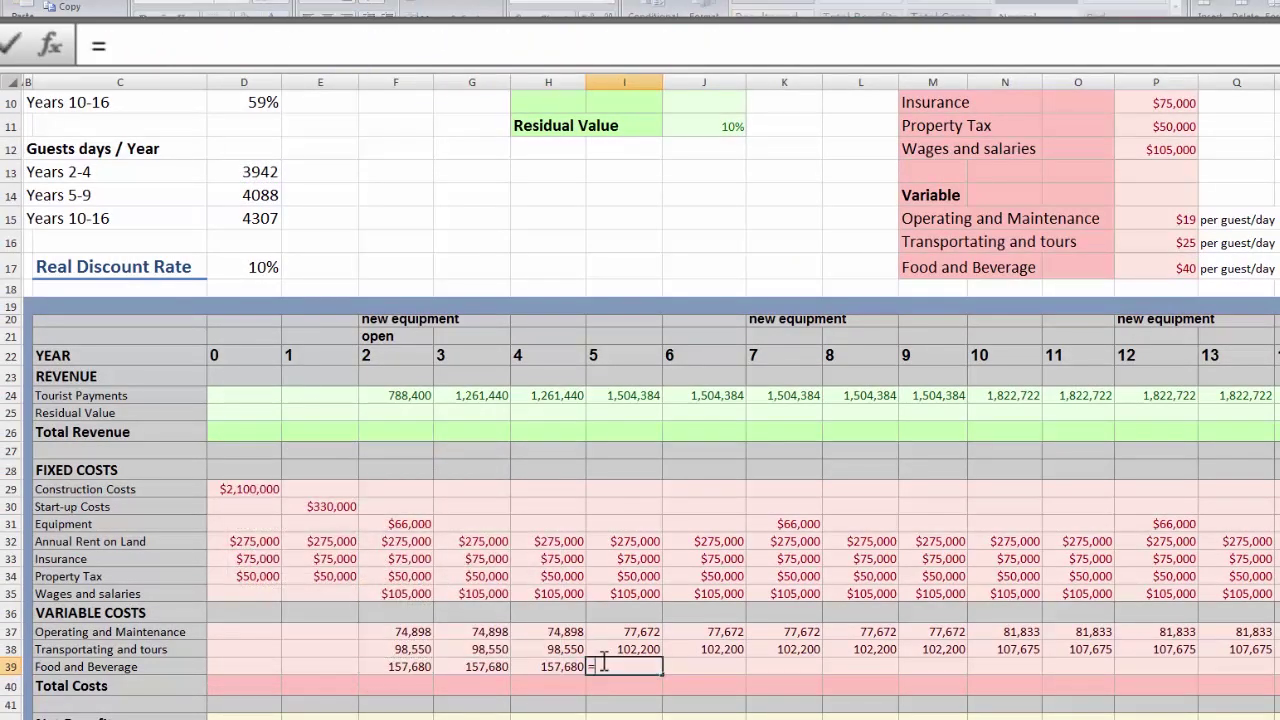
pyautogui.click(1148, 270)
pyautogui.write('*')
pyautogui.click(252, 197)
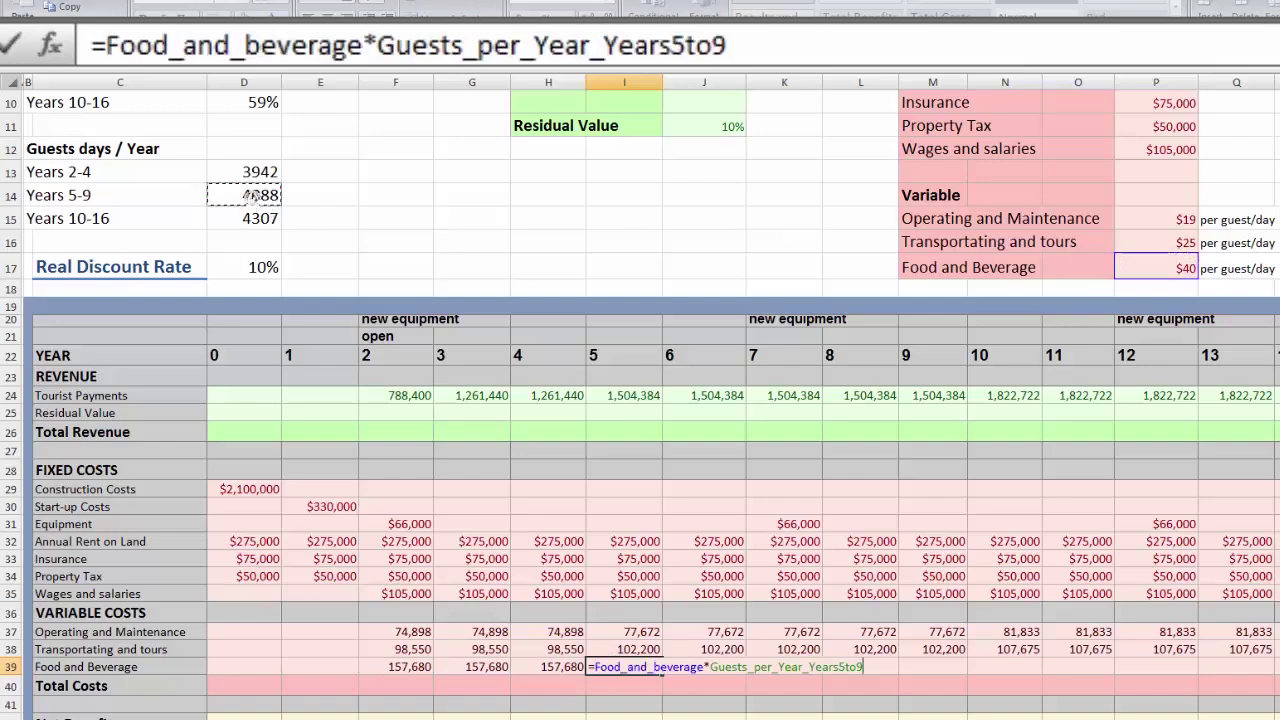
pyautogui.press('Return')
# - Copy the year 5 Food and Beverage formula across years 6 to 9
pyautogui.click(622, 666)
pyautogui.rightClick(622, 666)
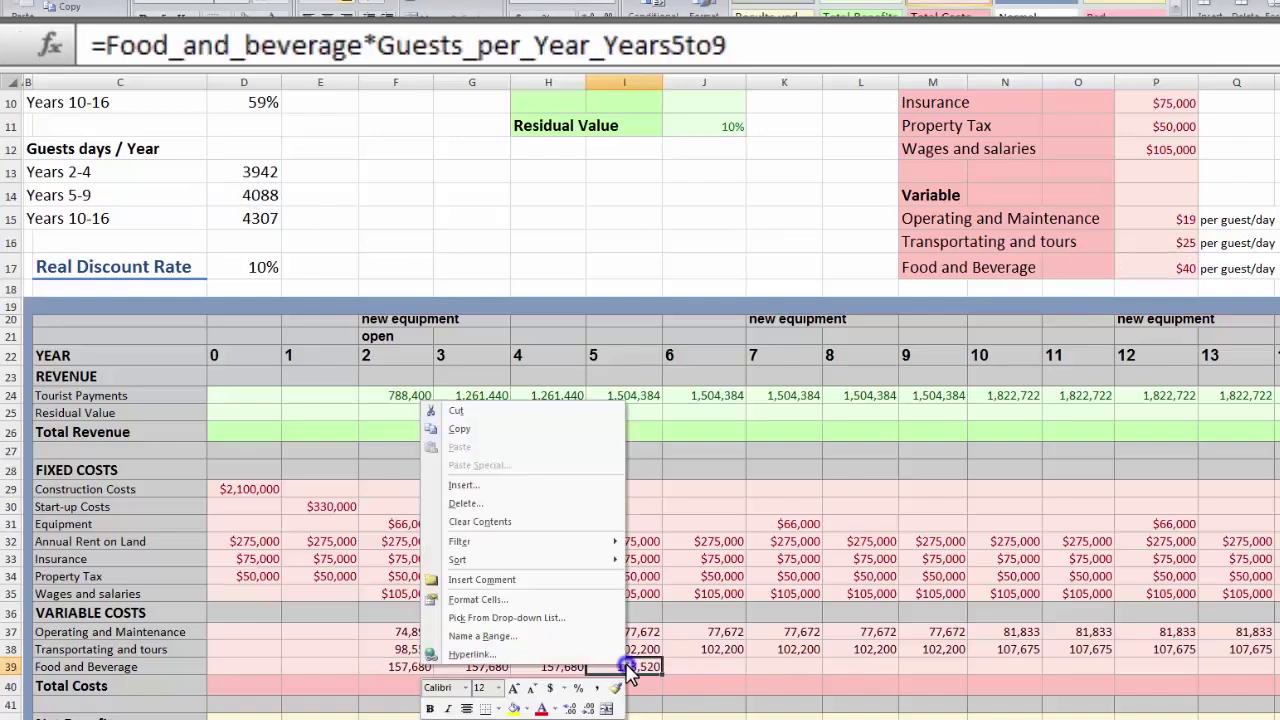
pyautogui.click(562, 430)
pyautogui.moveTo(706, 664); pyautogui.dragTo(930, 688)
pyautogui.click(920, 670)
pyautogui.keyDown('shift'); pyautogui.click(733, 664); pyautogui.keyUp('shift')
pyautogui.rightClick(945, 668)
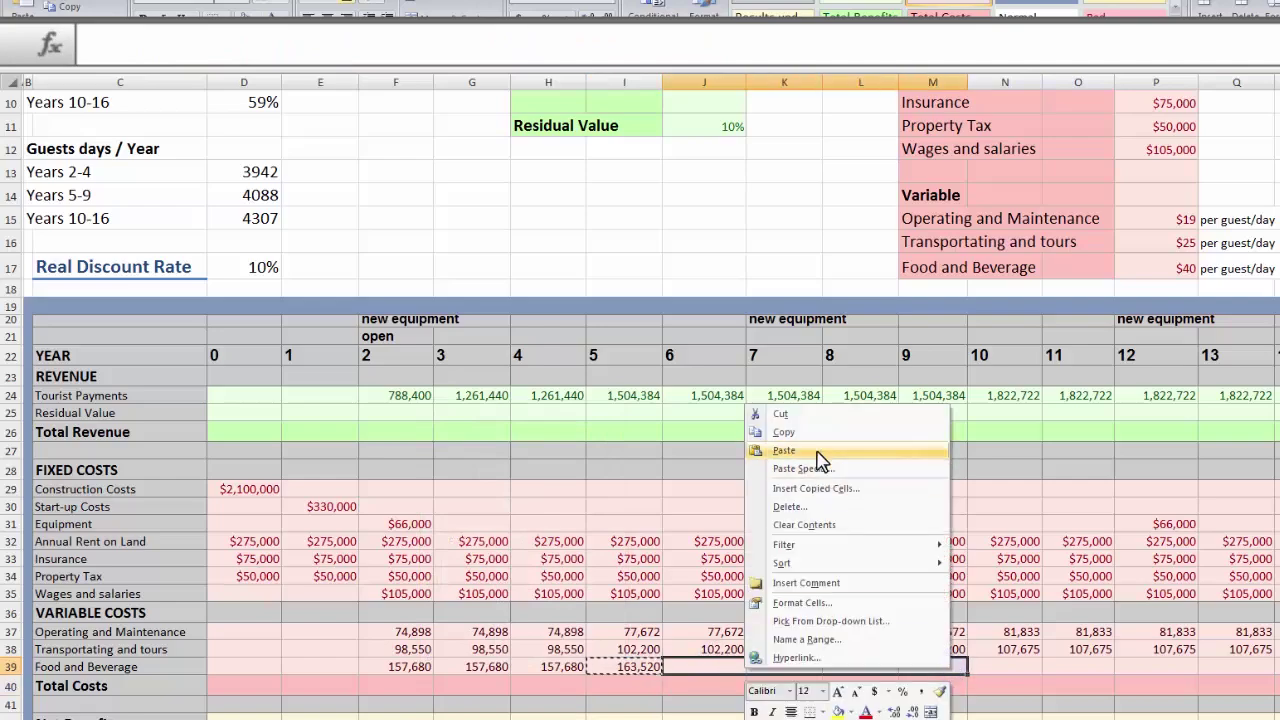
pyautogui.click(816, 451)
# - Enter =Food_and_beverage*Guests_per_Year_Years10to16 in N39, the year 10 Food and Beverage cell
pyautogui.click(997, 668)
pyautogui.write('=')
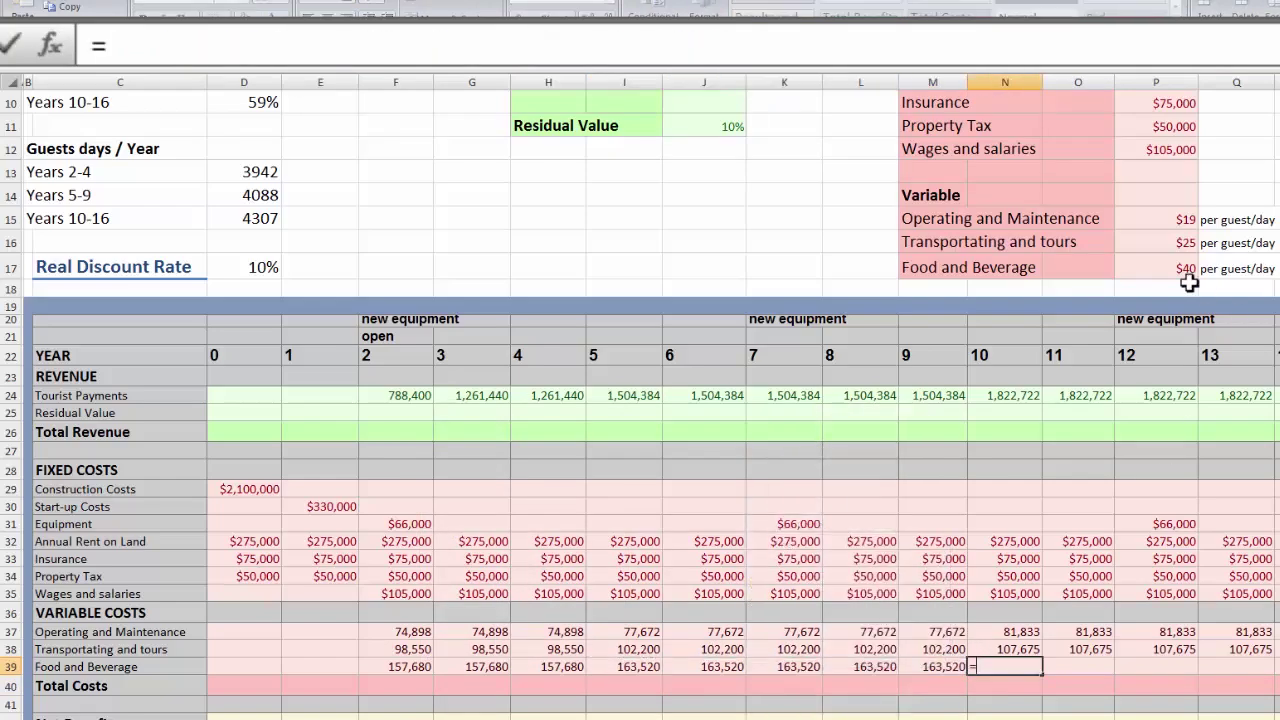
pyautogui.click(1165, 267)
pyautogui.write('*')
pyautogui.click(257, 218)
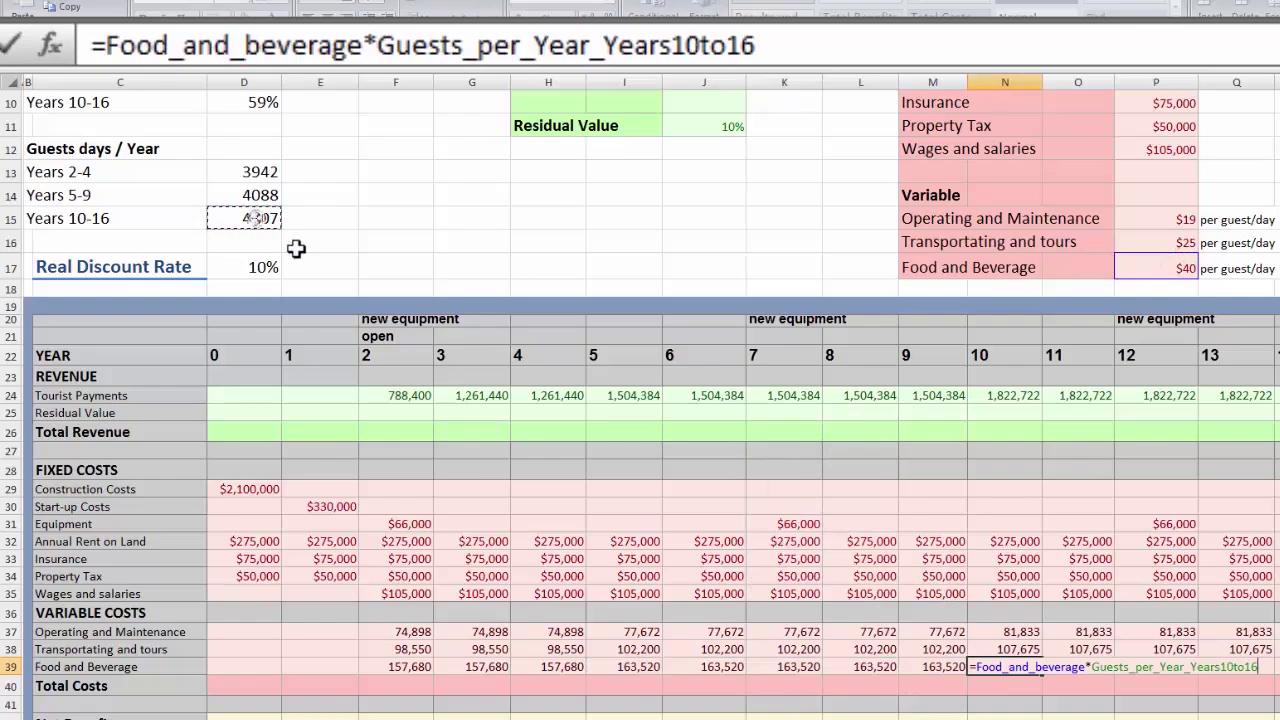
pyautogui.press('Return')
# - Copy the year 10 Food and Beverage formula across years 11 to 16
pyautogui.click(1025, 667)
pyautogui.rightClick(1022, 667)
pyautogui.click(912, 447)
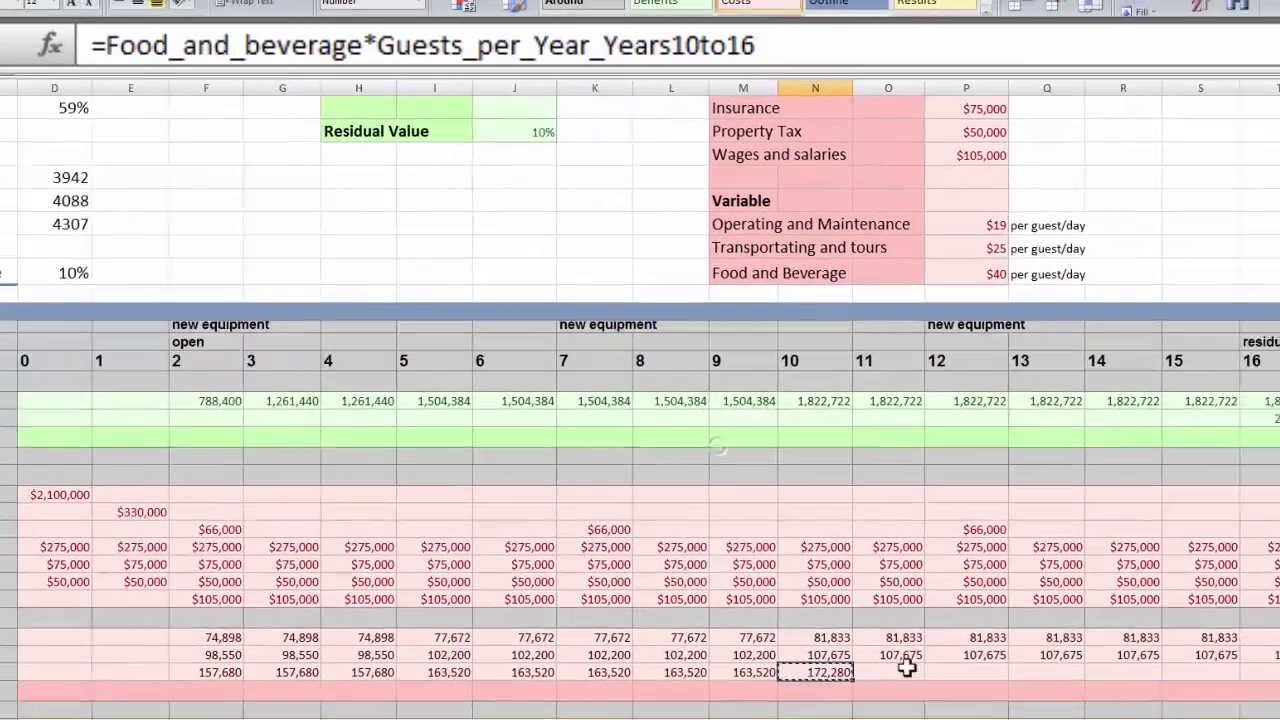
pyautogui.moveTo(1105, 666); pyautogui.dragTo(1190, 668)
pyautogui.rightClick(1196, 670)
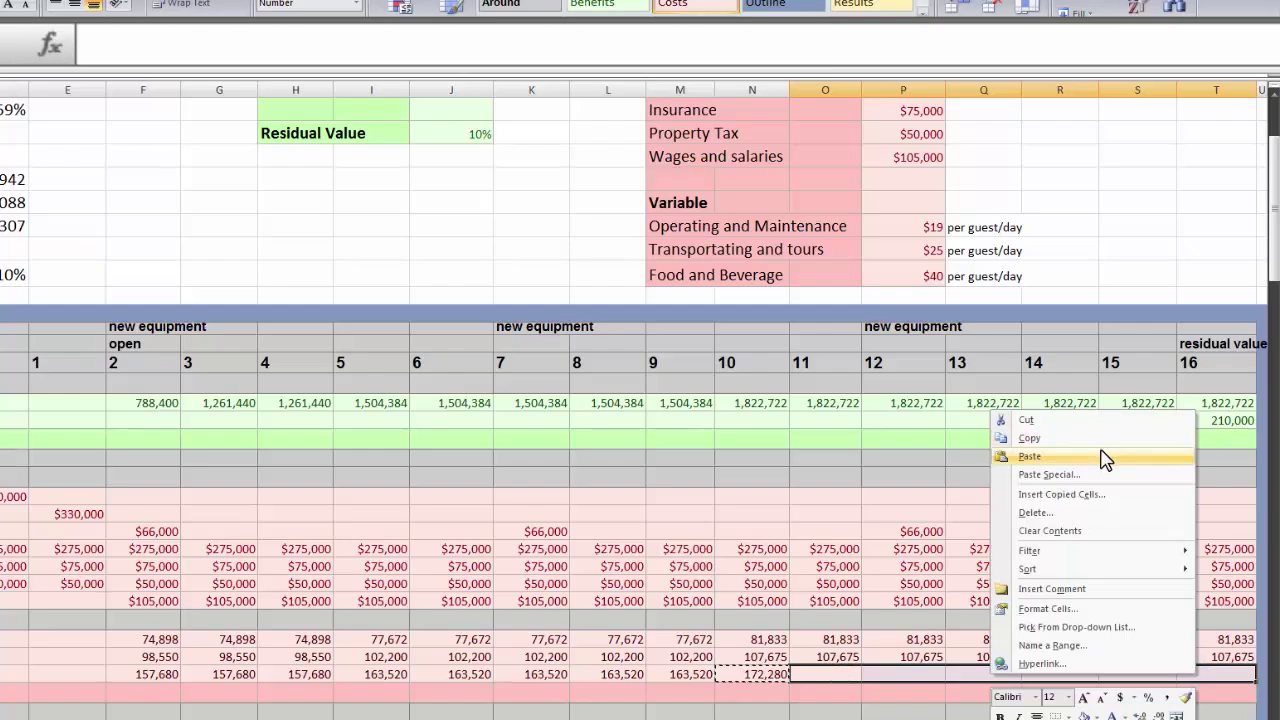
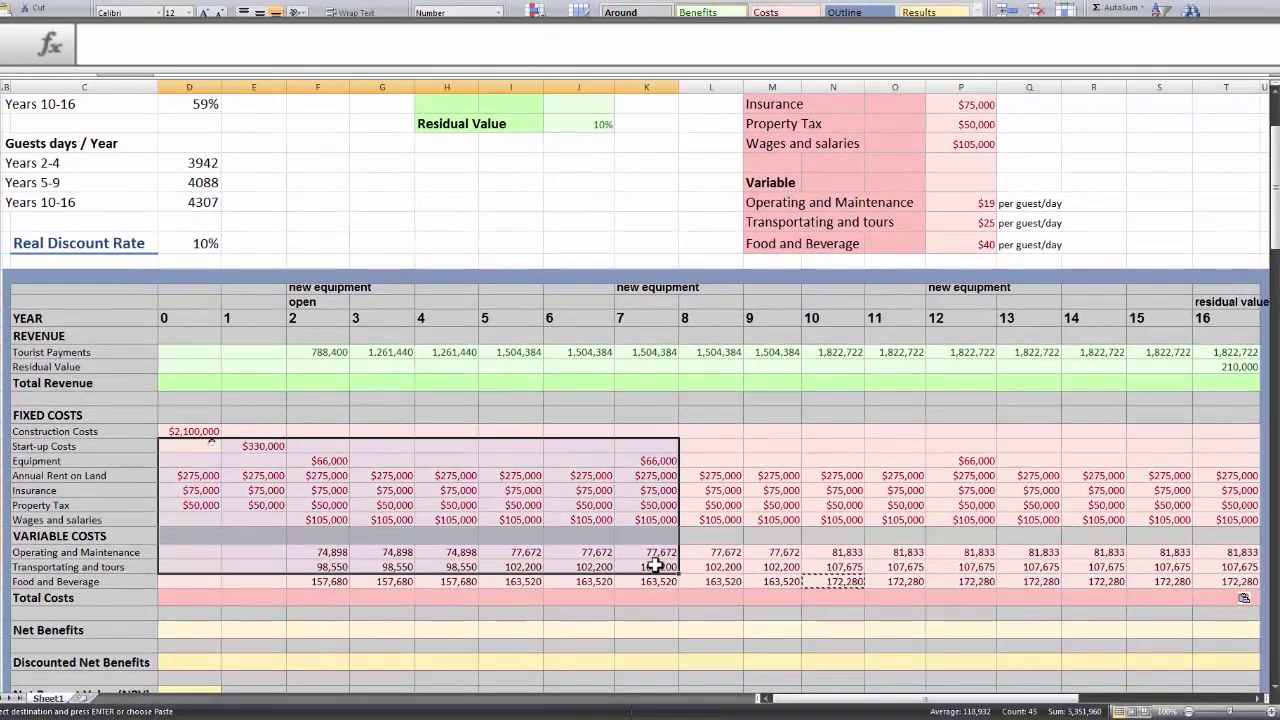
pyautogui.click(752, 475)
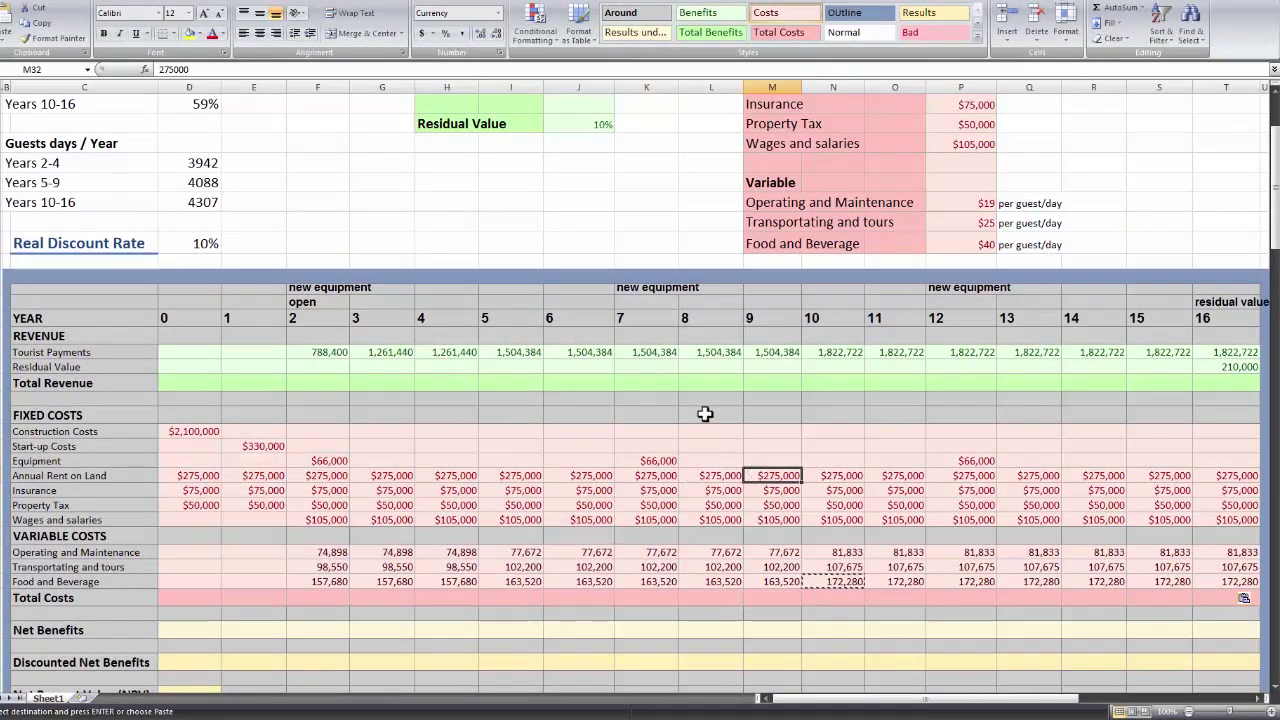
# - Use AutoSum in D26 to total the year 0 revenues with =SUM(D24:D25)
pyautogui.click(179, 378)
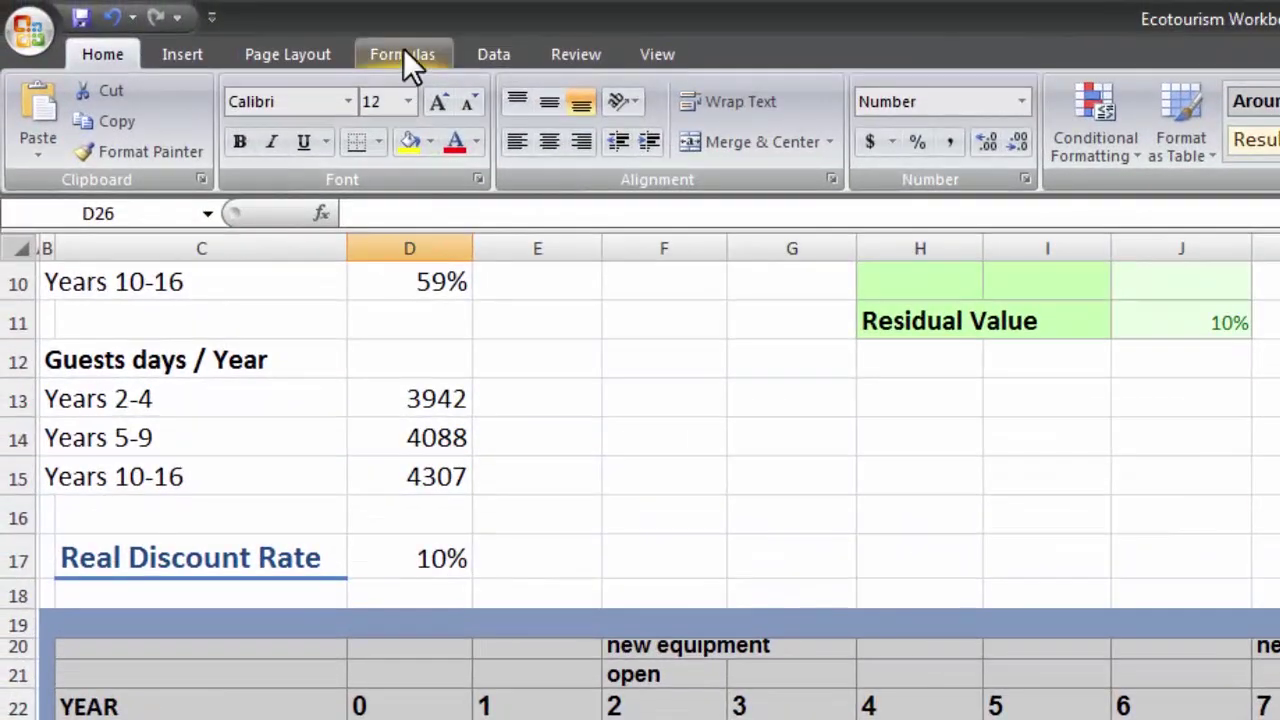
pyautogui.click(403, 50)
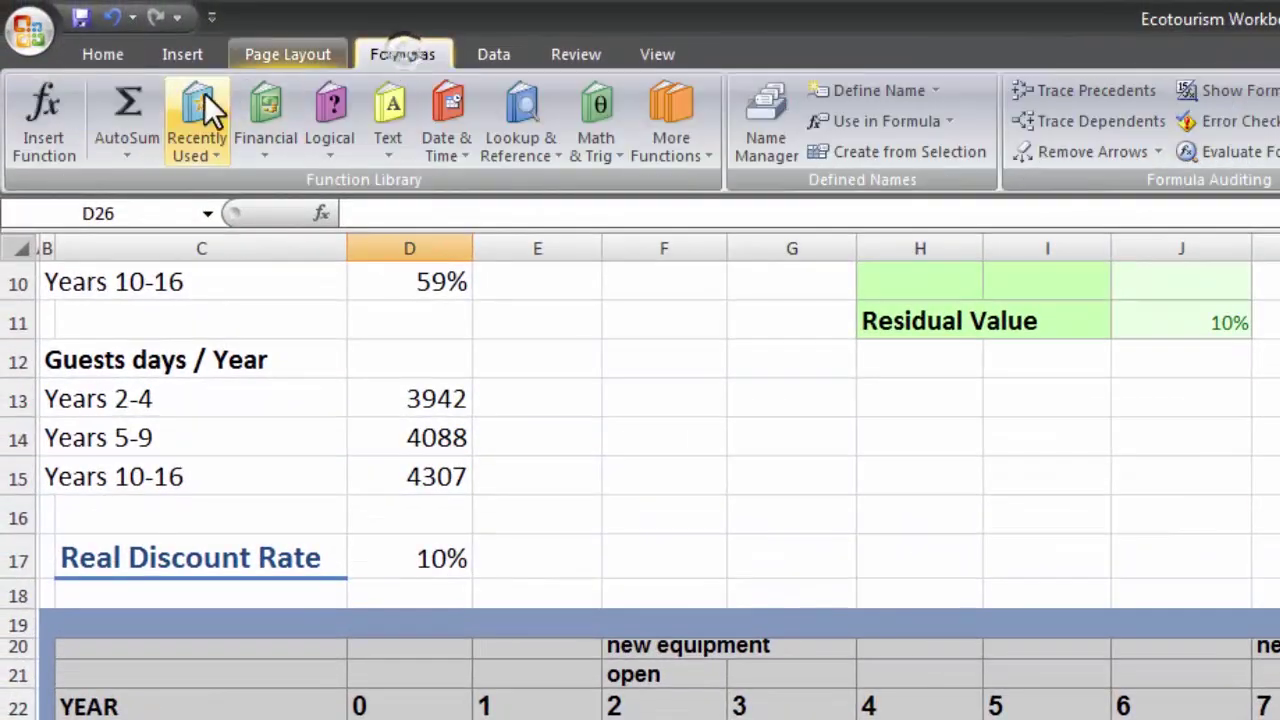
pyautogui.click(130, 108)
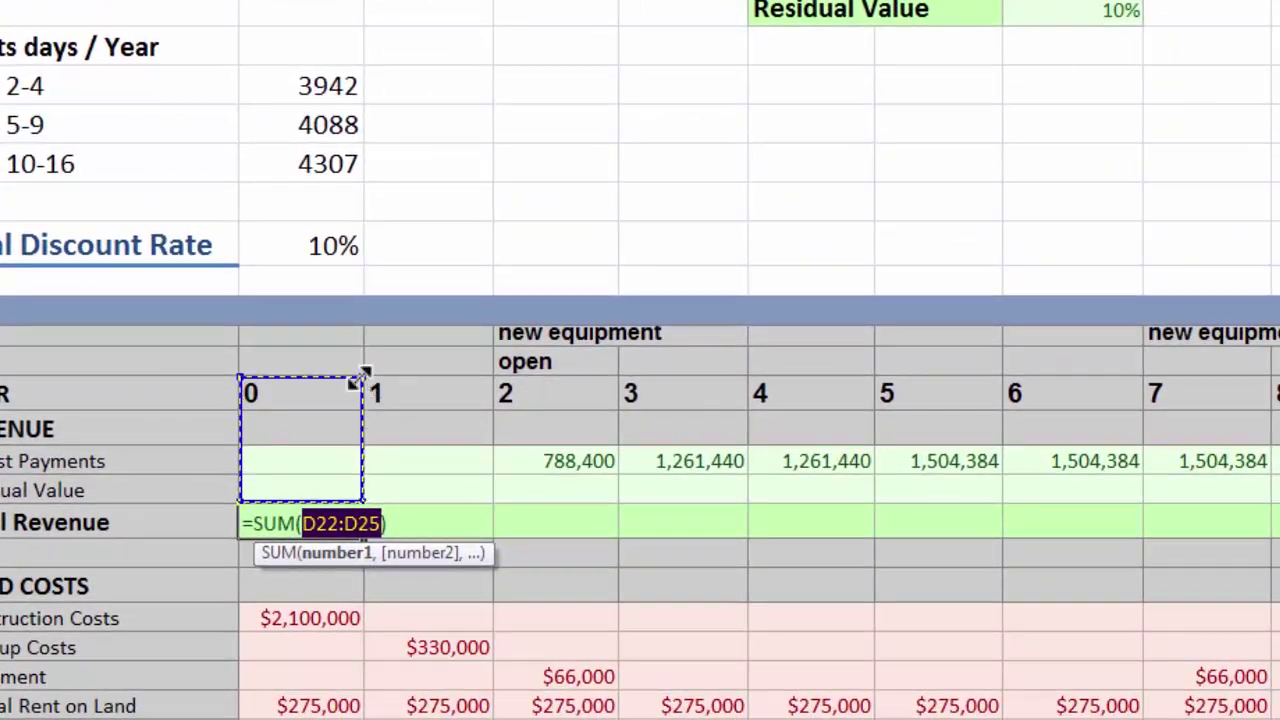
pyautogui.moveTo(358, 378); pyautogui.dragTo(350, 442)
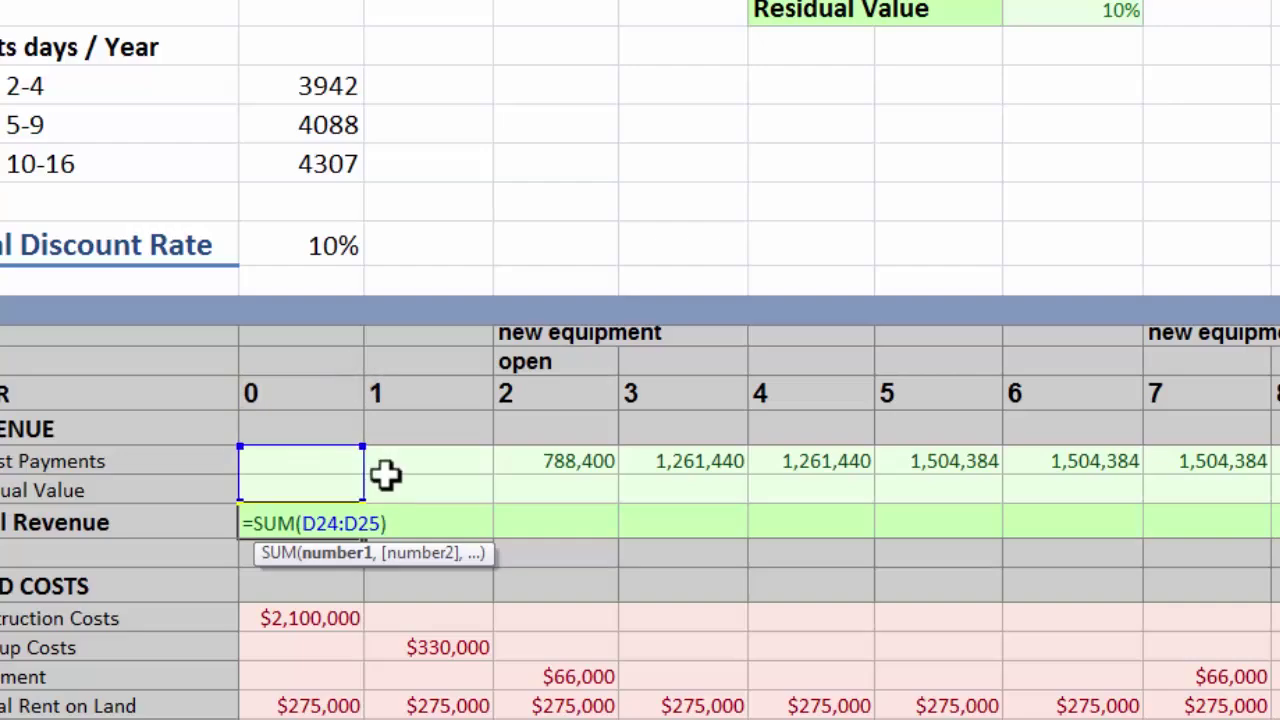
pyautogui.press('Return')
# - Copy the year 0 Total Revenue formula across years 1 to 16
pyautogui.click(334, 520)
pyautogui.hotkey('ctrl', 'c')
pyautogui.click(418, 526)
pyautogui.hotkey('ctrl', 'v')
pyautogui.click(591, 531)
pyautogui.hotkey('ctrl', 'v')
pyautogui.click(656, 524)
pyautogui.hotkey('ctrl', 'v')
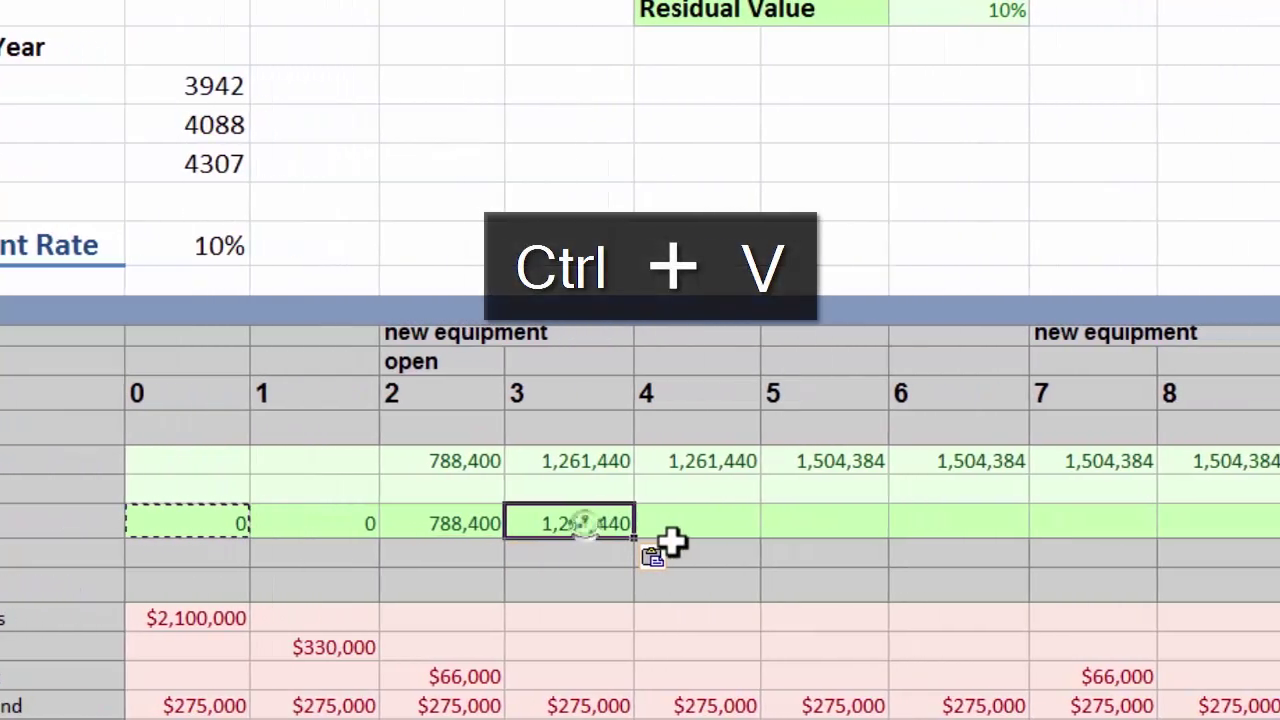
pyautogui.click(768, 526)
pyautogui.hotkey('ctrl', 'v')
pyautogui.click(911, 520)
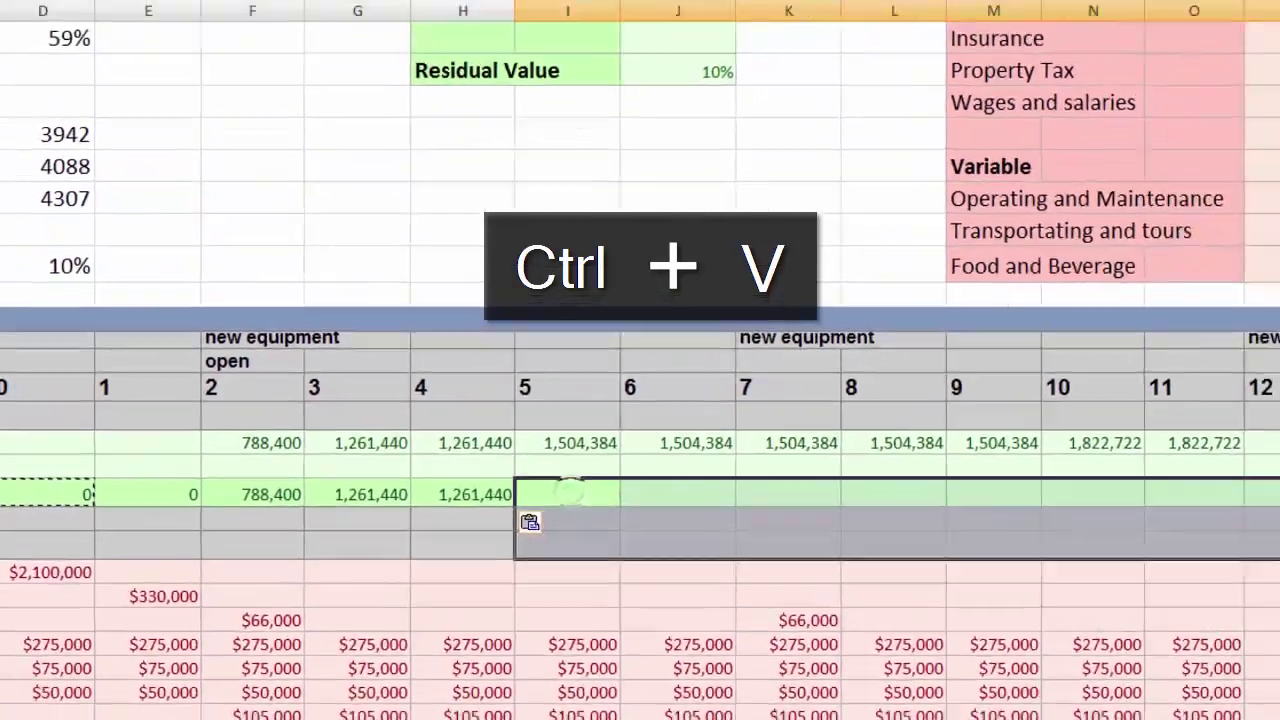
pyautogui.moveTo(690, 520); pyautogui.dragTo(1243, 457)
pyautogui.hotkey('ctrl', 'v')
pyautogui.click(1166, 490)
# - Use AutoSum in D40 to total all year 0 fixed and variable costs with =SUM(D29:D39)
pyautogui.click(30, 707)
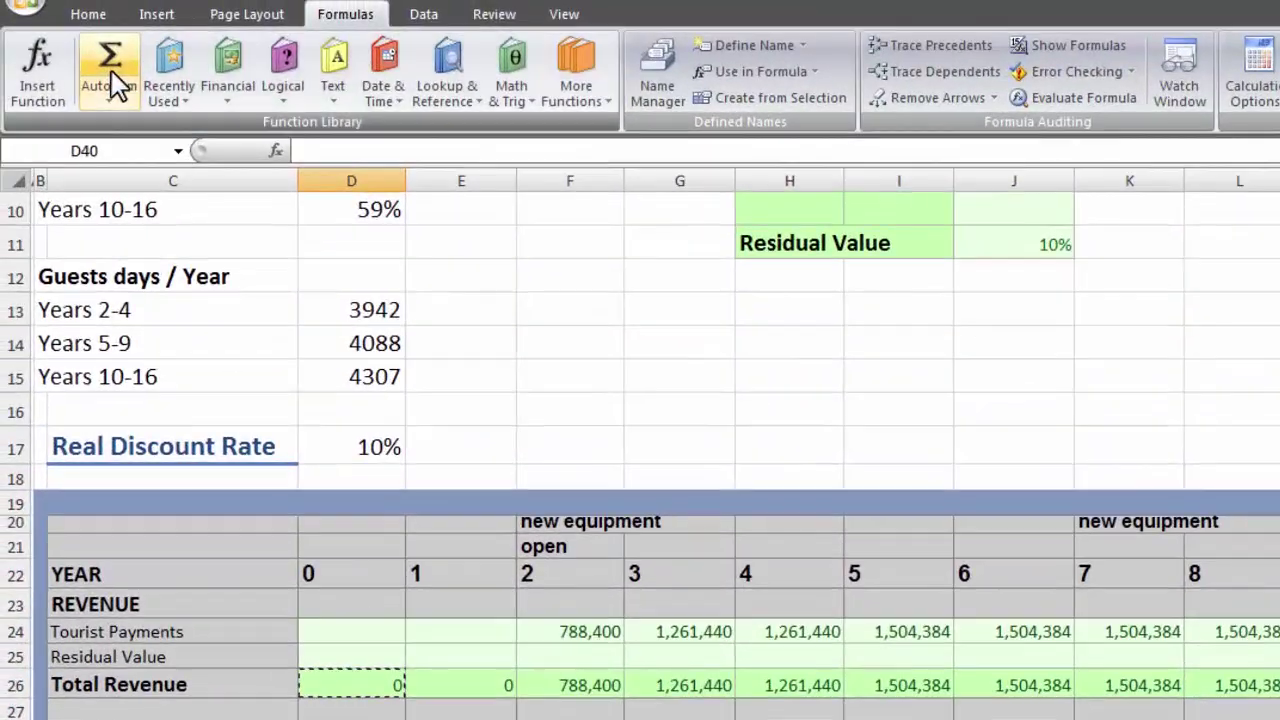
pyautogui.click(109, 60)
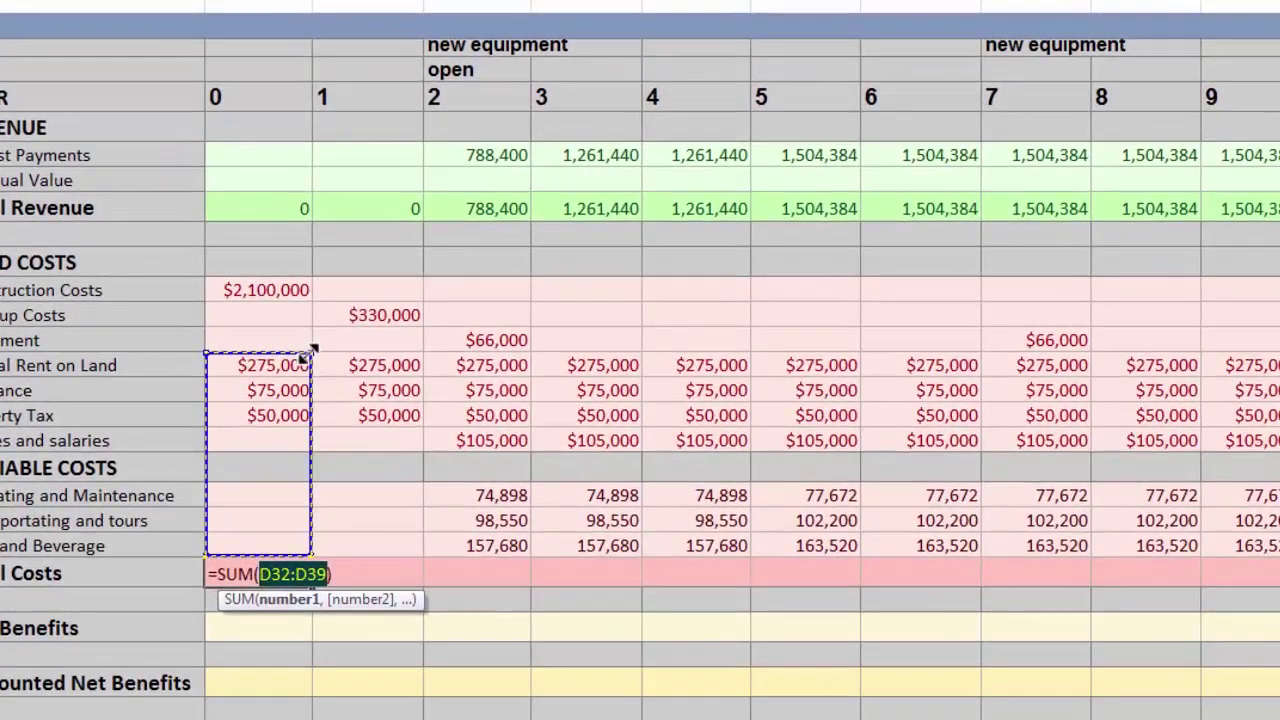
pyautogui.moveTo(369, 644); pyautogui.dragTo(362, 571)
pyautogui.moveTo(305, 278); pyautogui.dragTo(305, 278)
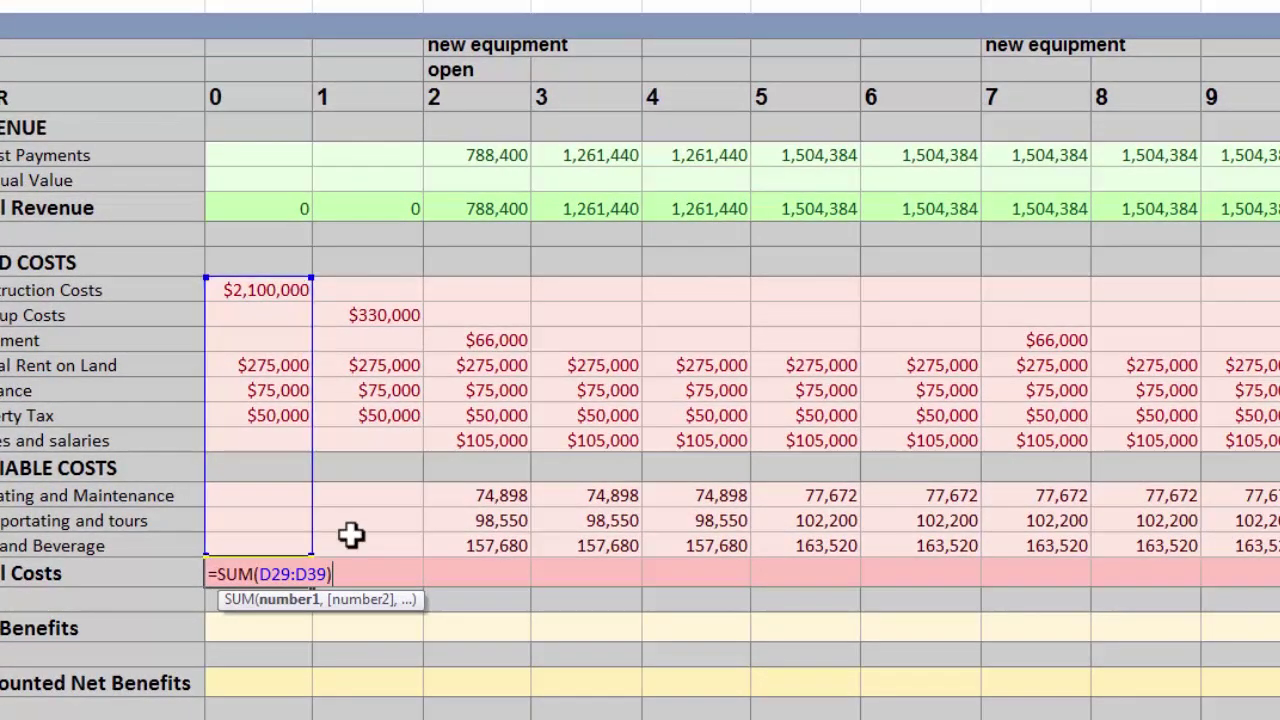
pyautogui.press('Return')
# - Copy the year 0 Total Costs formula across years 1 to 16
pyautogui.rightClick(286, 577)
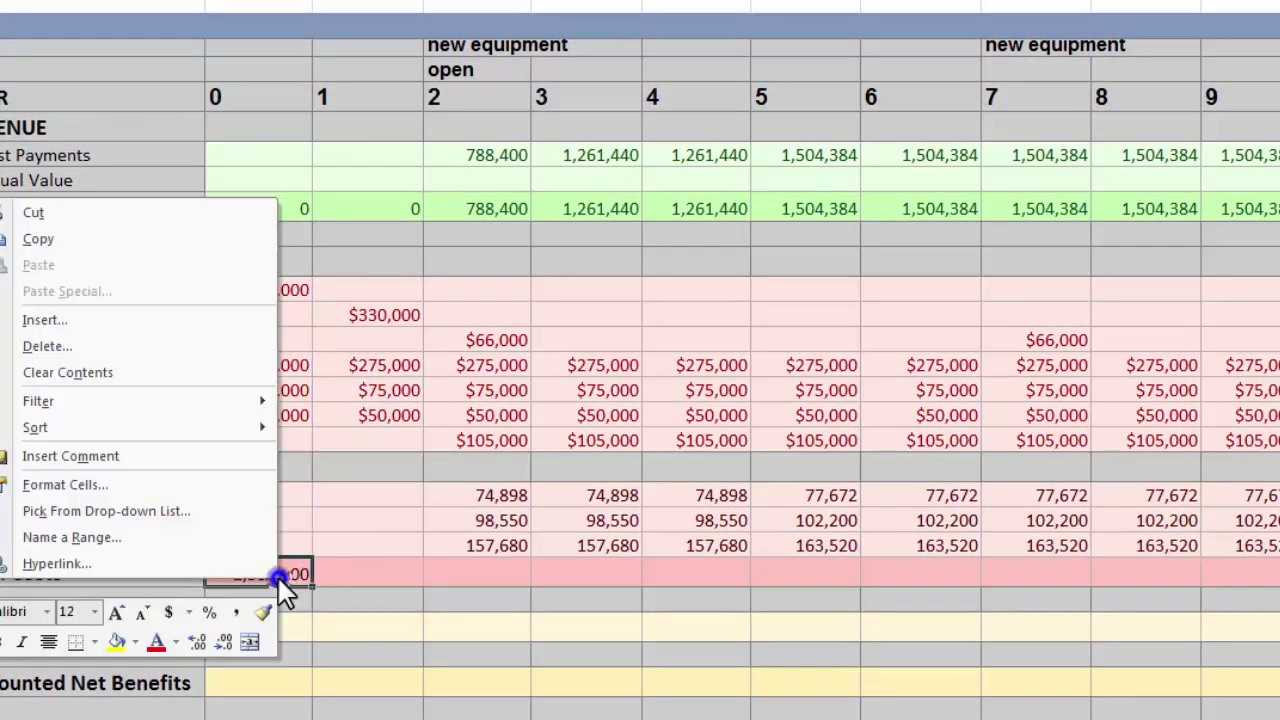
pyautogui.click(138, 240)
pyautogui.moveTo(371, 577); pyautogui.dragTo(1279, 586)
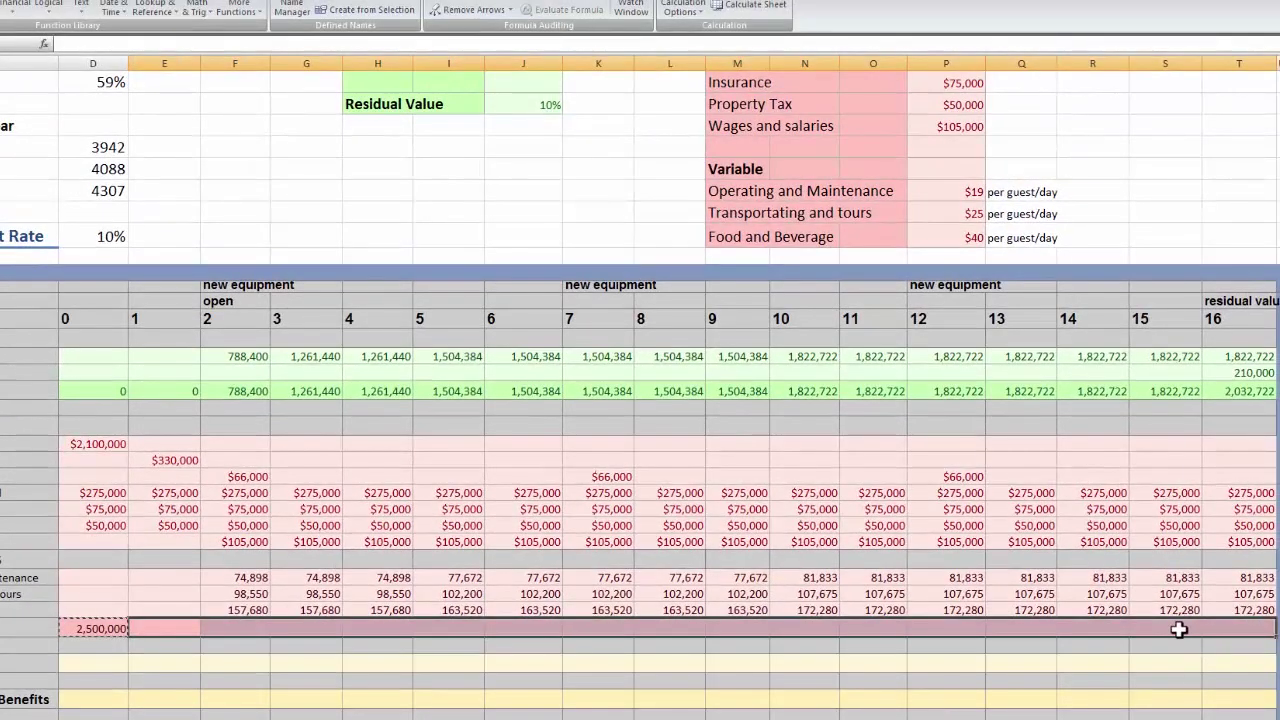
pyautogui.rightClick(1179, 628)
pyautogui.click(1062, 440)
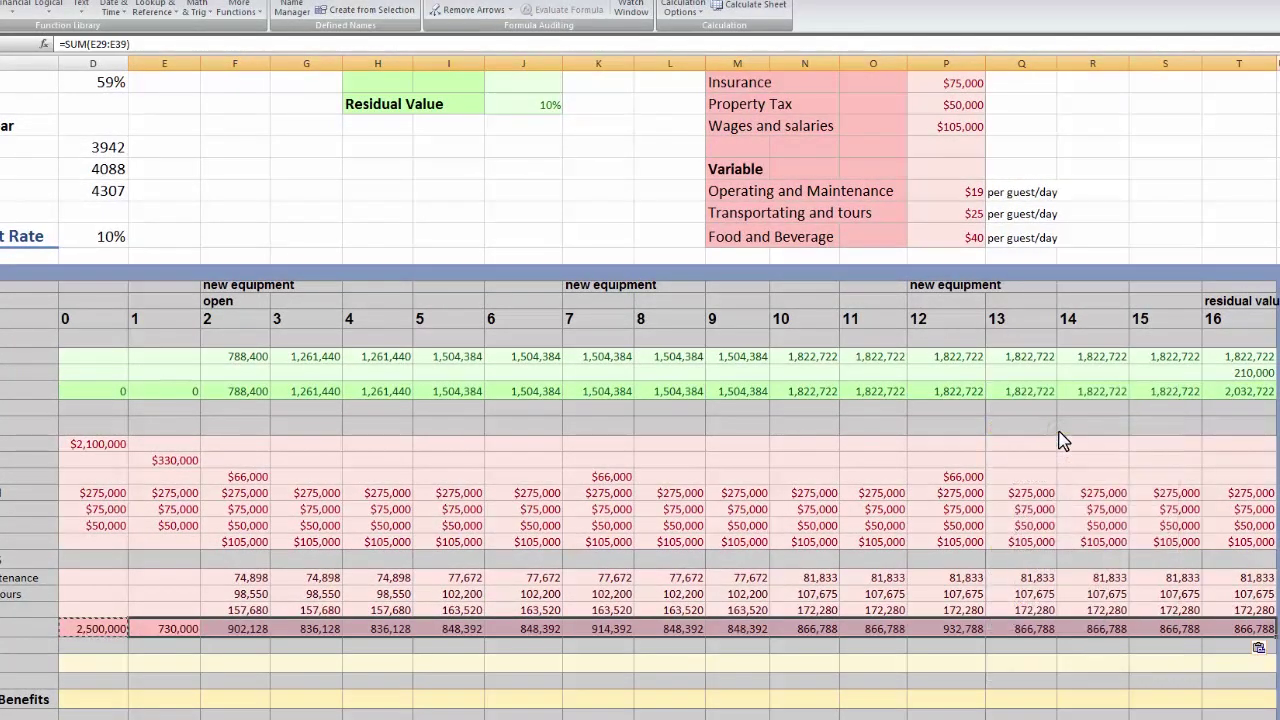
# - Calculate the year 0 Net Benefits in D42 as total revenue minus total costs with =D26-D40
pyautogui.scroll(-3, 468, 538)
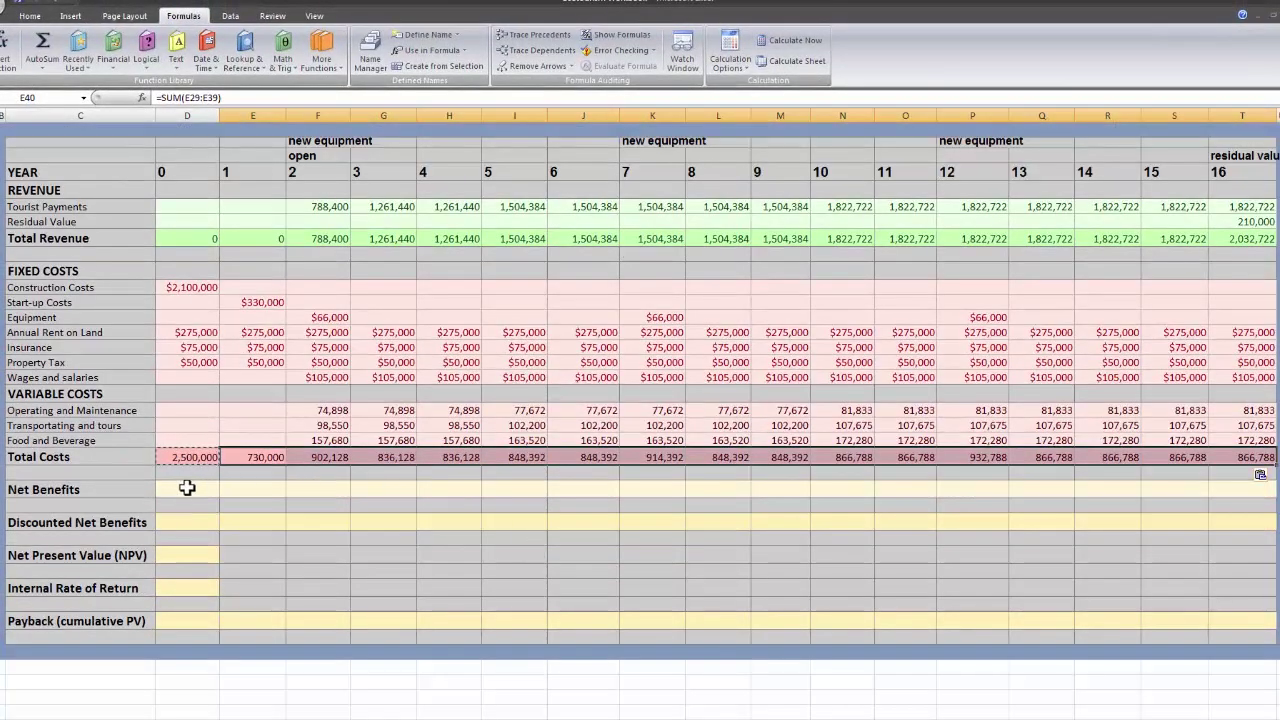
pyautogui.click(187, 487)
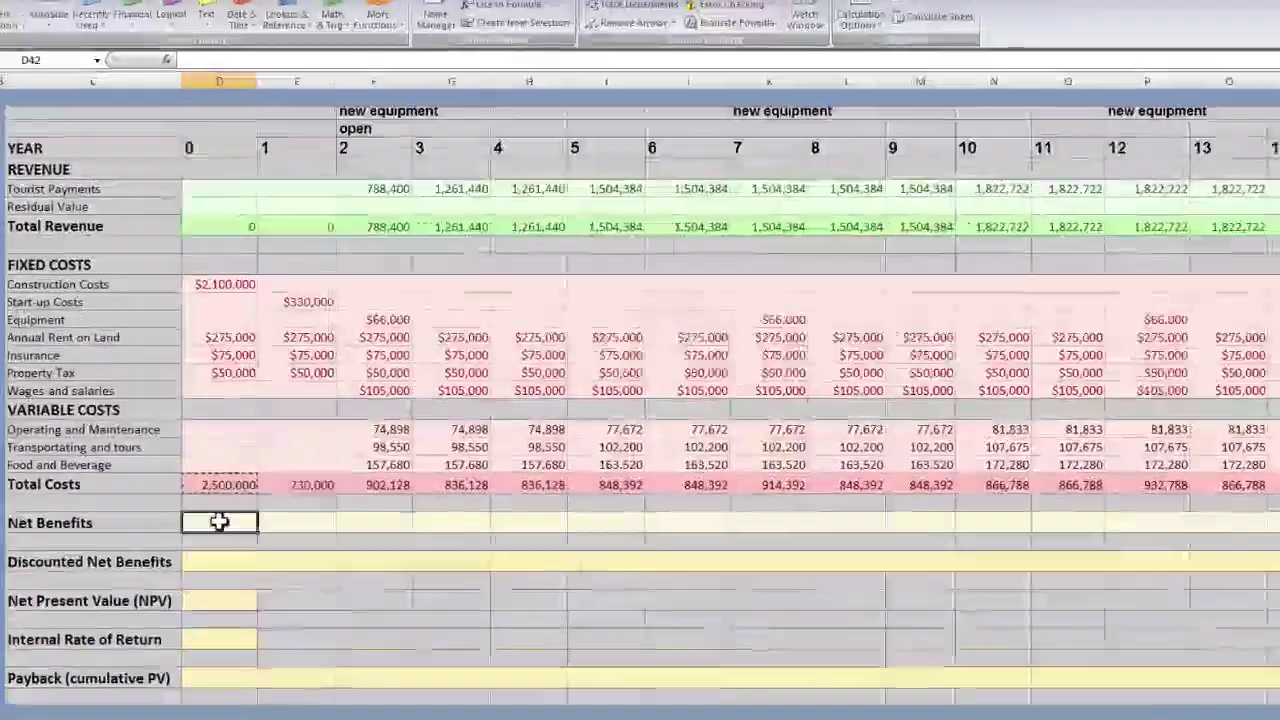
pyautogui.write('=')
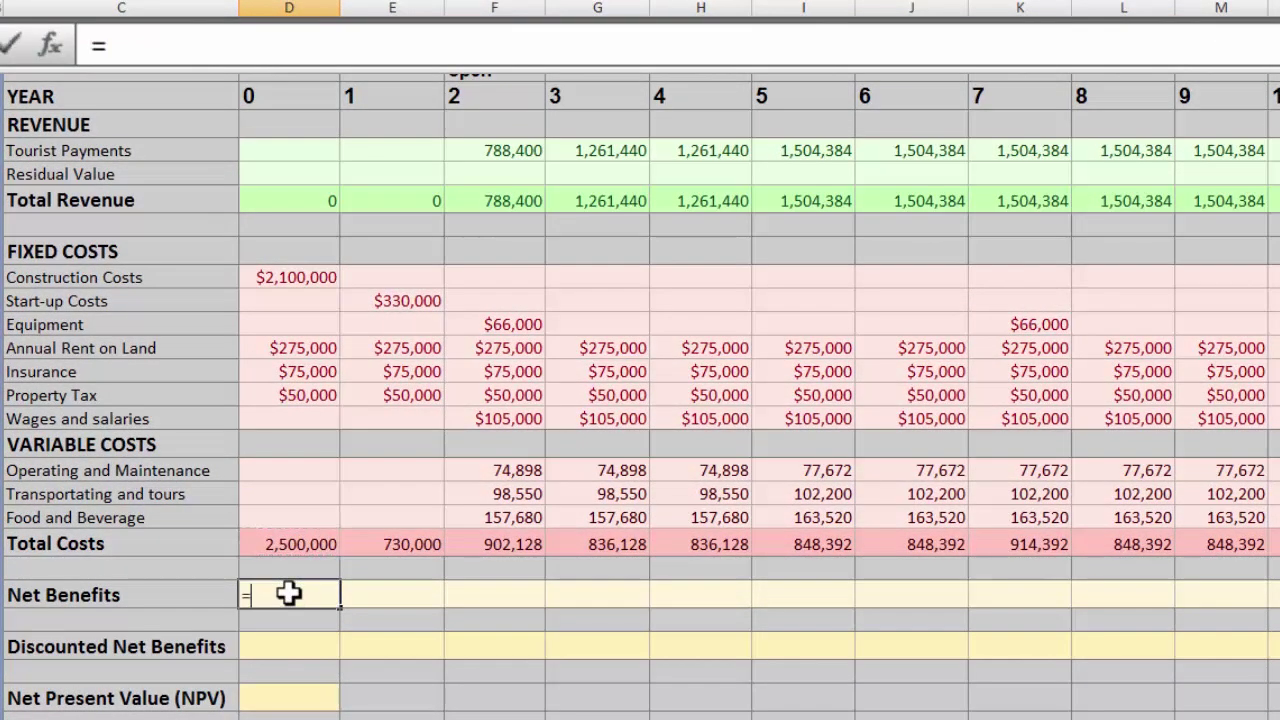
pyautogui.click(308, 197)
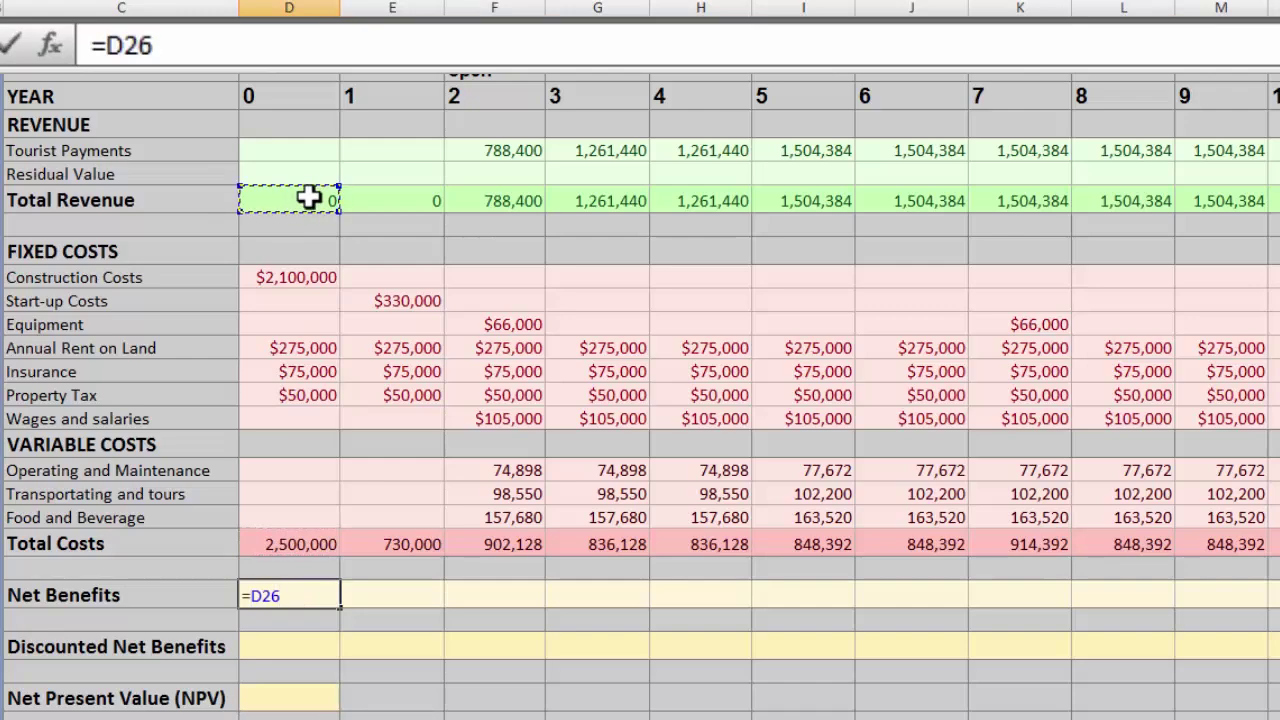
pyautogui.write('-')
pyautogui.click(308, 540)
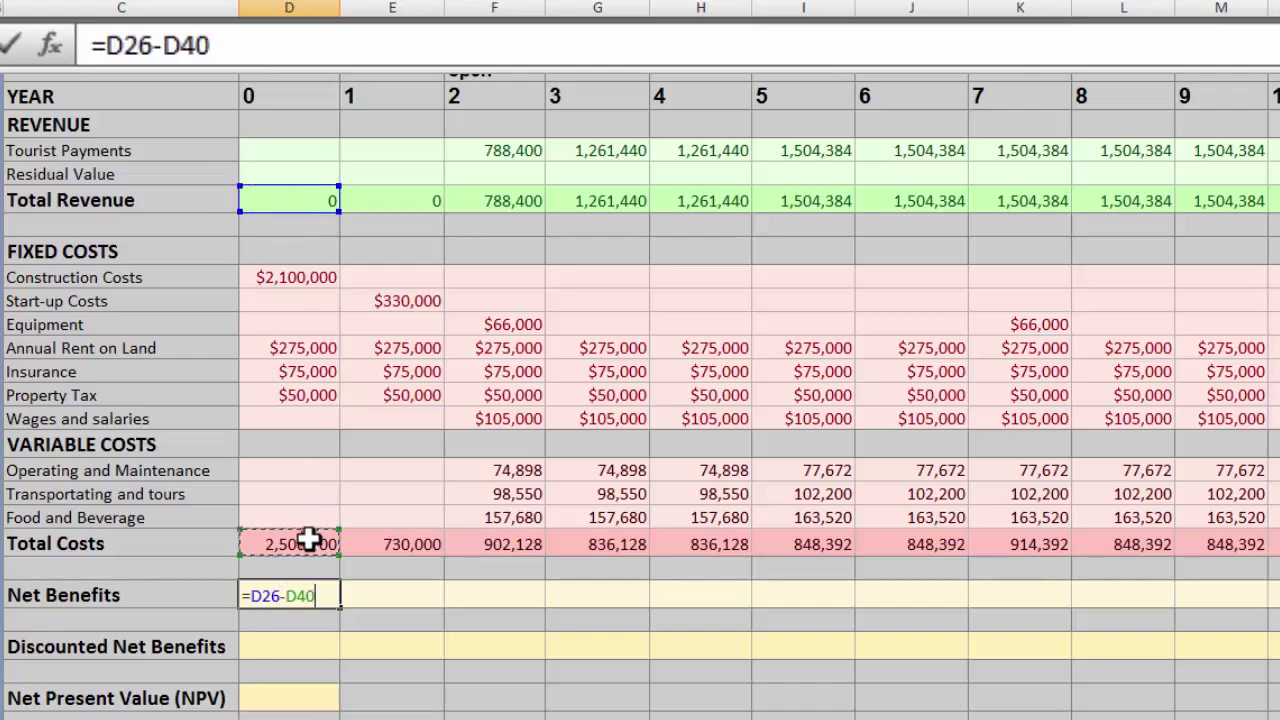
pyautogui.press('Return')
# - Copy the year 0 Net Benefits formula across years 1 to 16
pyautogui.click(304, 595)
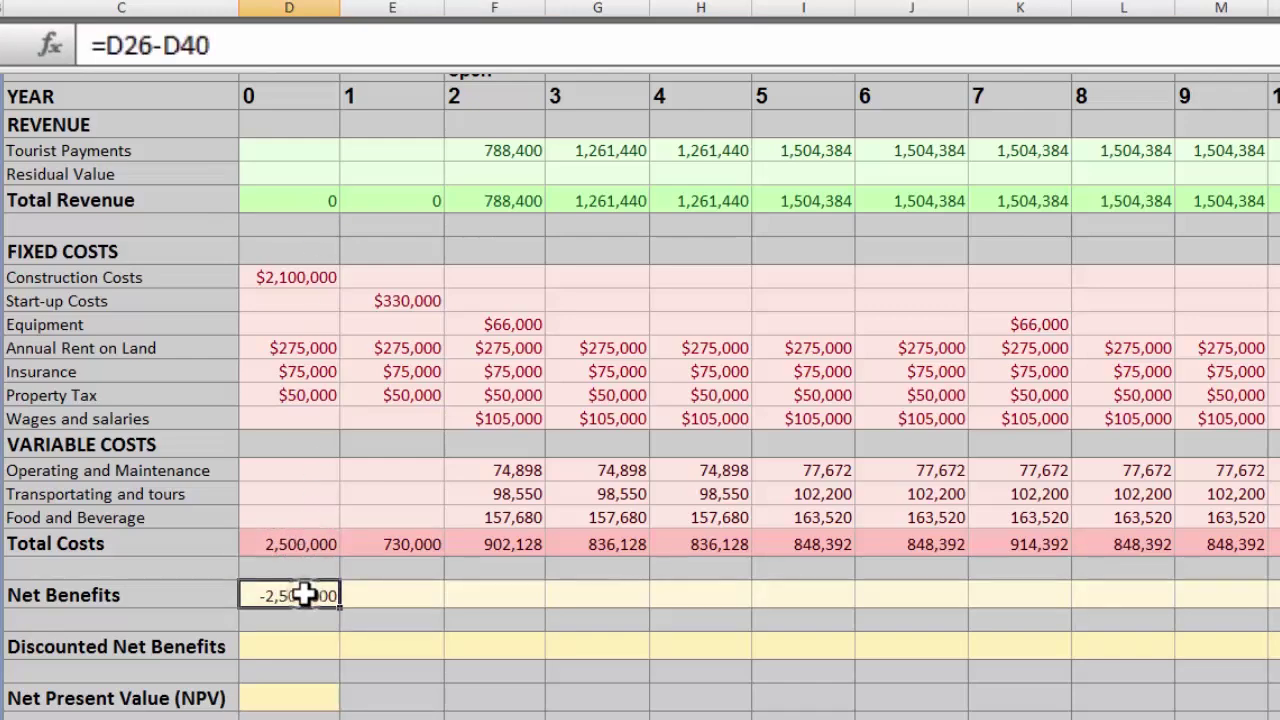
pyautogui.rightClick(304, 595)
pyautogui.click(205, 645)
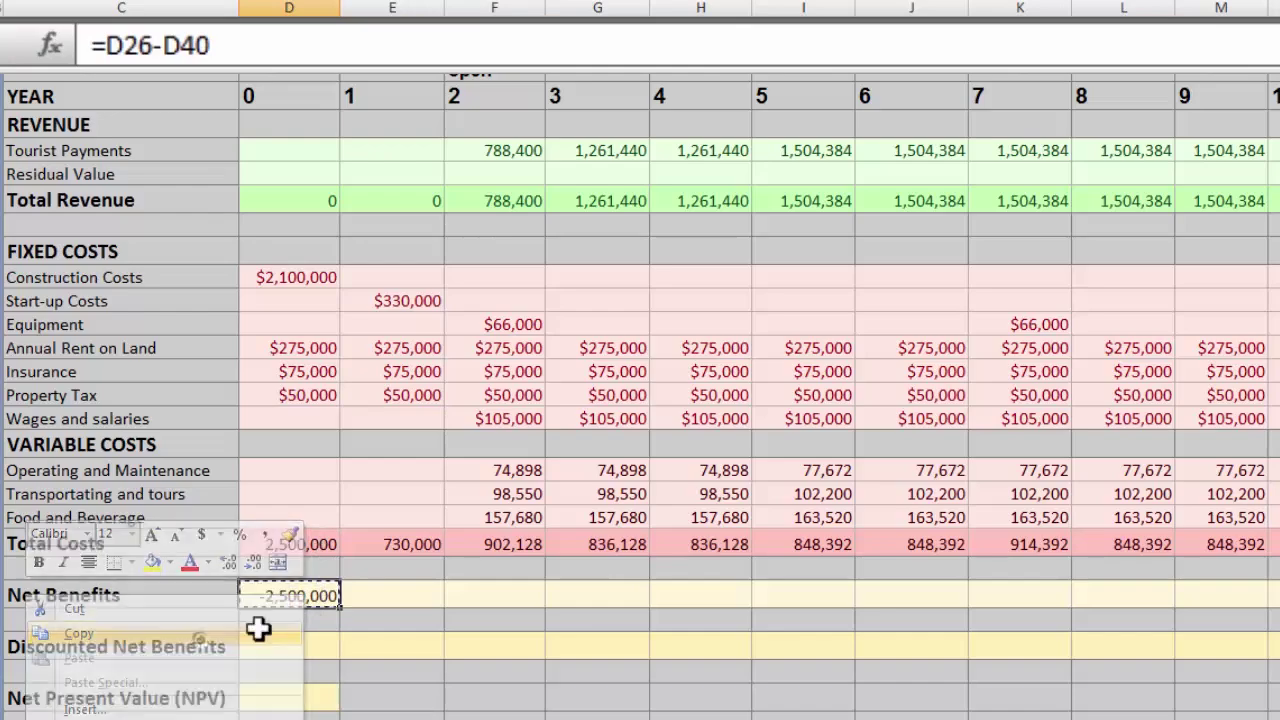
pyautogui.rightClick(371, 596)
pyautogui.click(311, 660)
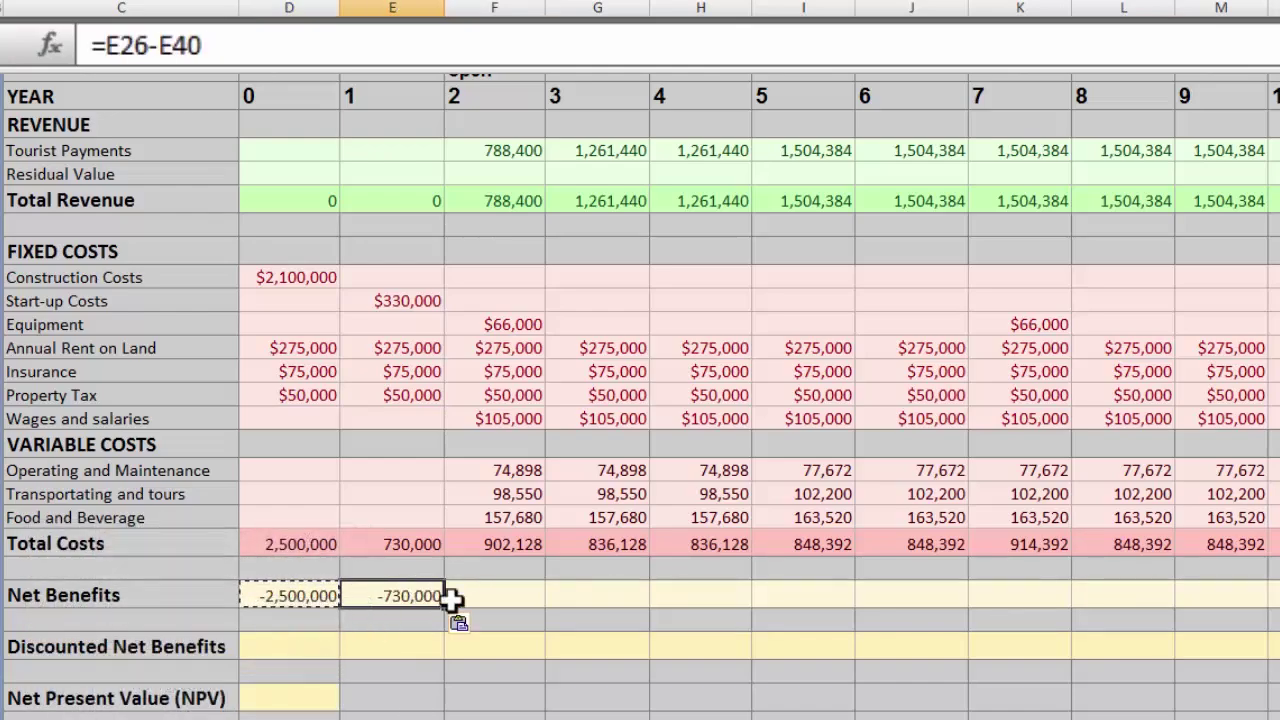
pyautogui.rightClick(494, 597)
pyautogui.click(394, 657)
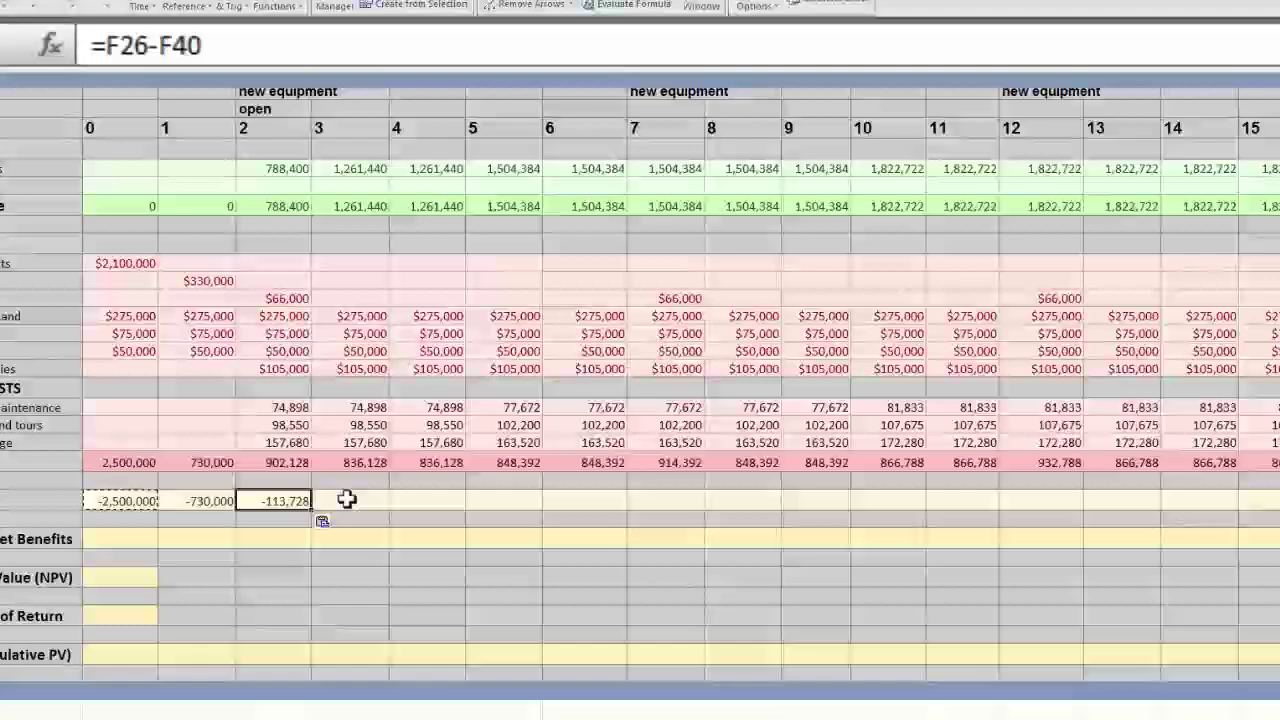
pyautogui.moveTo(268, 479); pyautogui.dragTo(1216, 483)
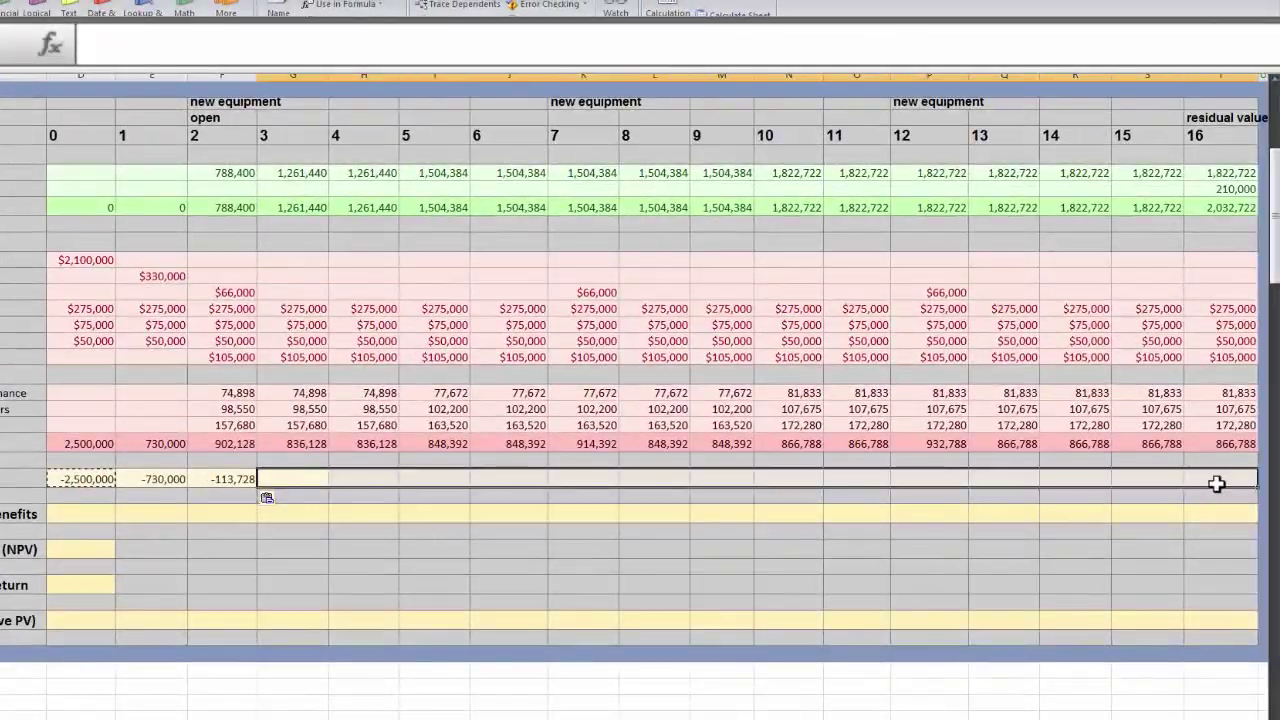
pyautogui.rightClick(1216, 483)
pyautogui.click(1100, 537)
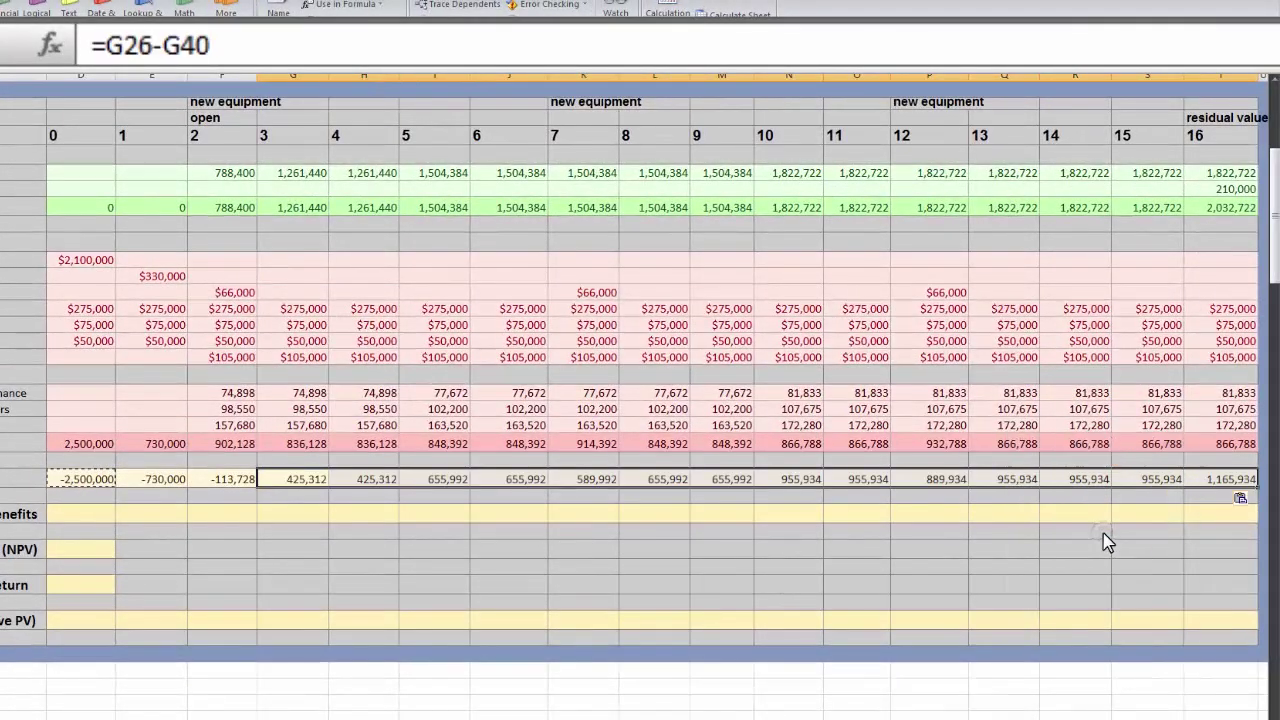
pyautogui.click(1101, 532)
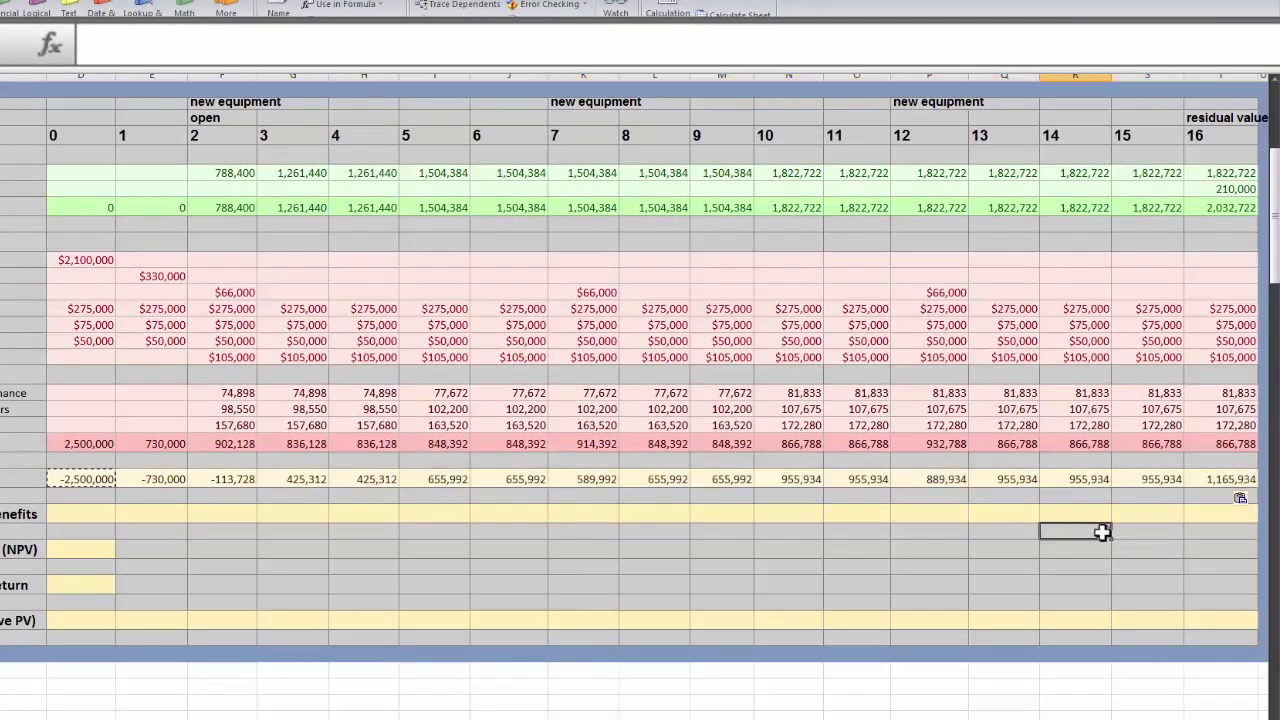
# - Enter =D42/(1+Discount_rate)^D22 as the year 0 Discounted Net Benefits, referencing the real discount rate and the year number
pyautogui.click(71, 512)
pyautogui.write('=')
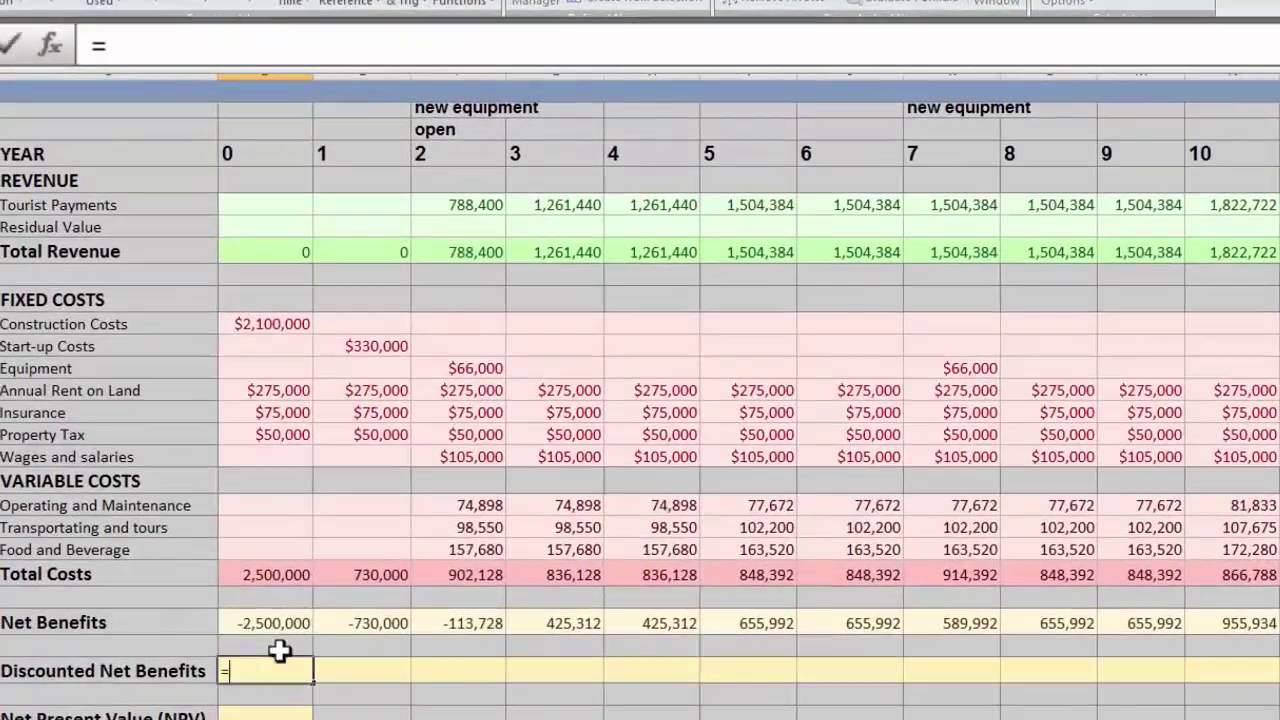
pyautogui.click(275, 623)
pyautogui.write('/(1')
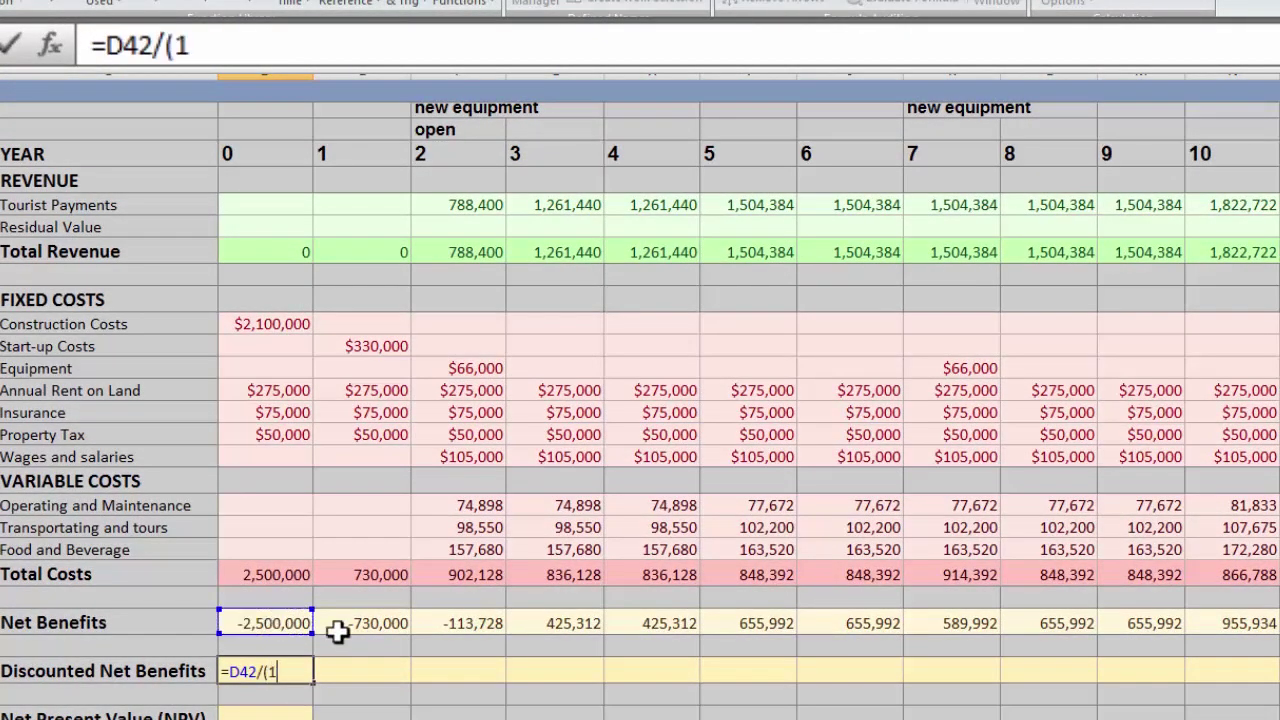
pyautogui.write('+')
pyautogui.scroll(2, 435, 585)
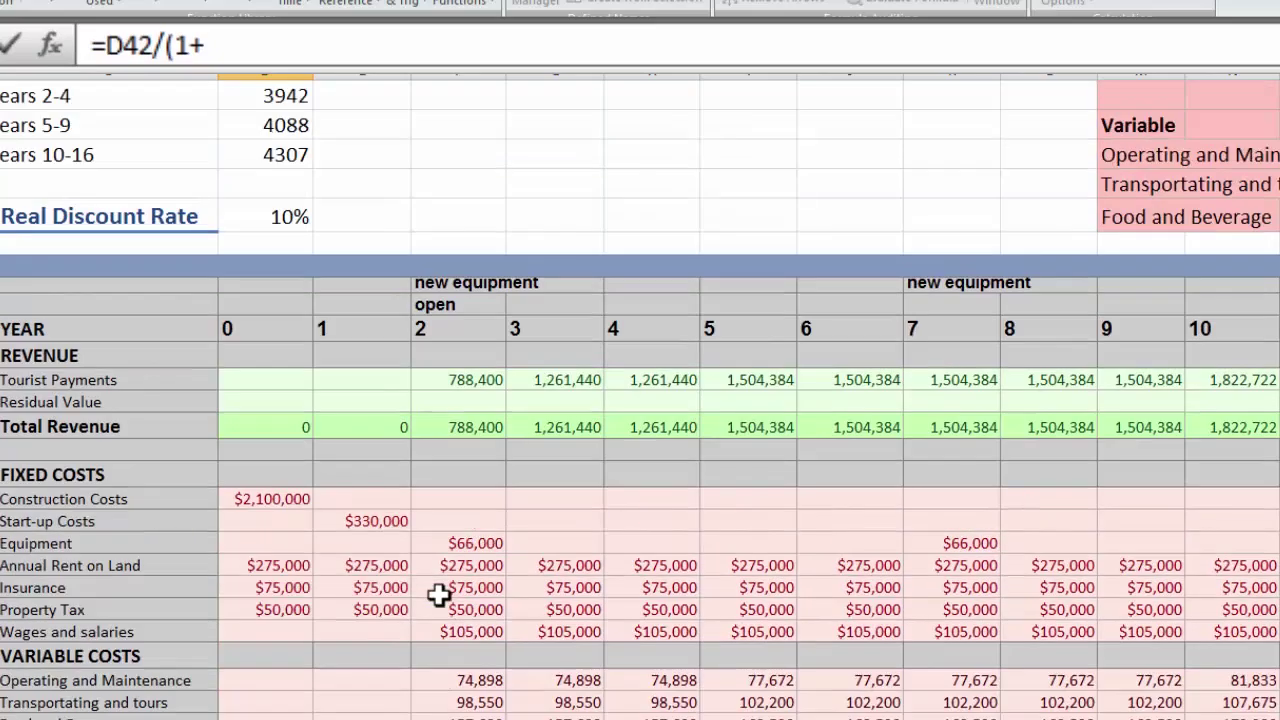
pyautogui.click(288, 205)
pyautogui.scroll(-3, 567, 565)
pyautogui.write(')^')
pyautogui.click(270, 157)
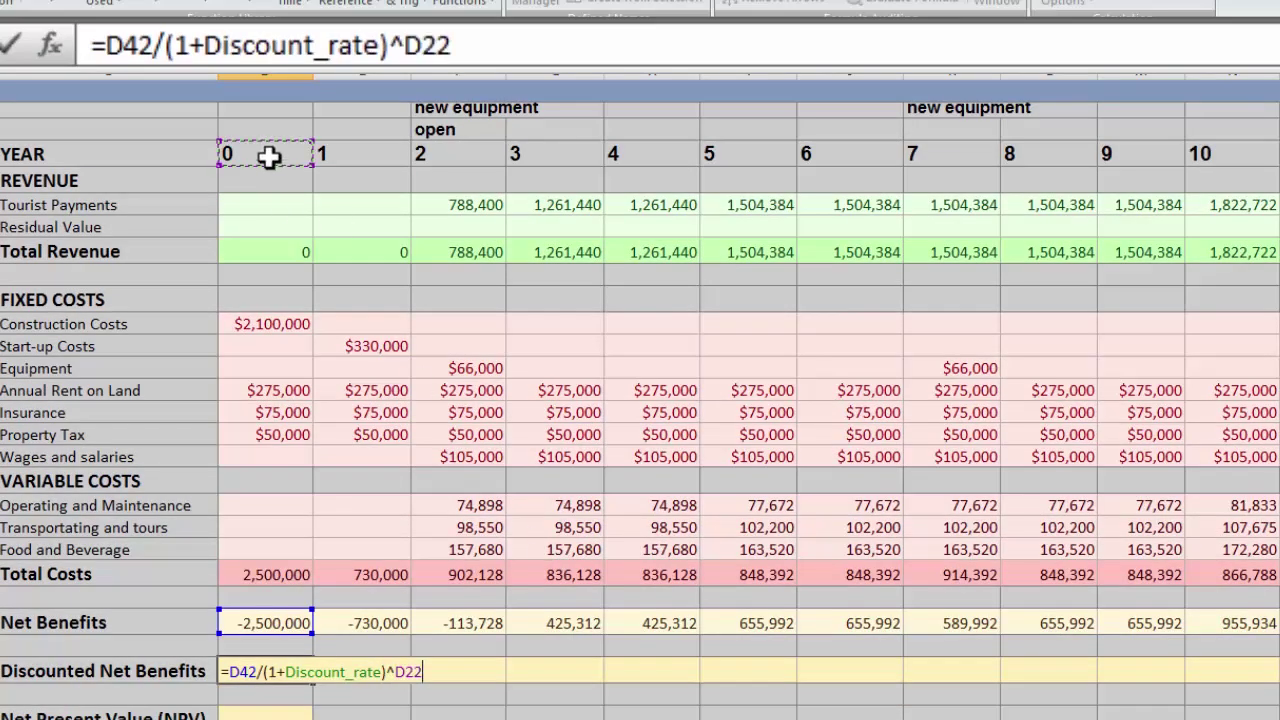
pyautogui.press('Return')
# - Copy the year 0 Discounted Net Benefits formula across years 1 to 16
pyautogui.click(286, 671)
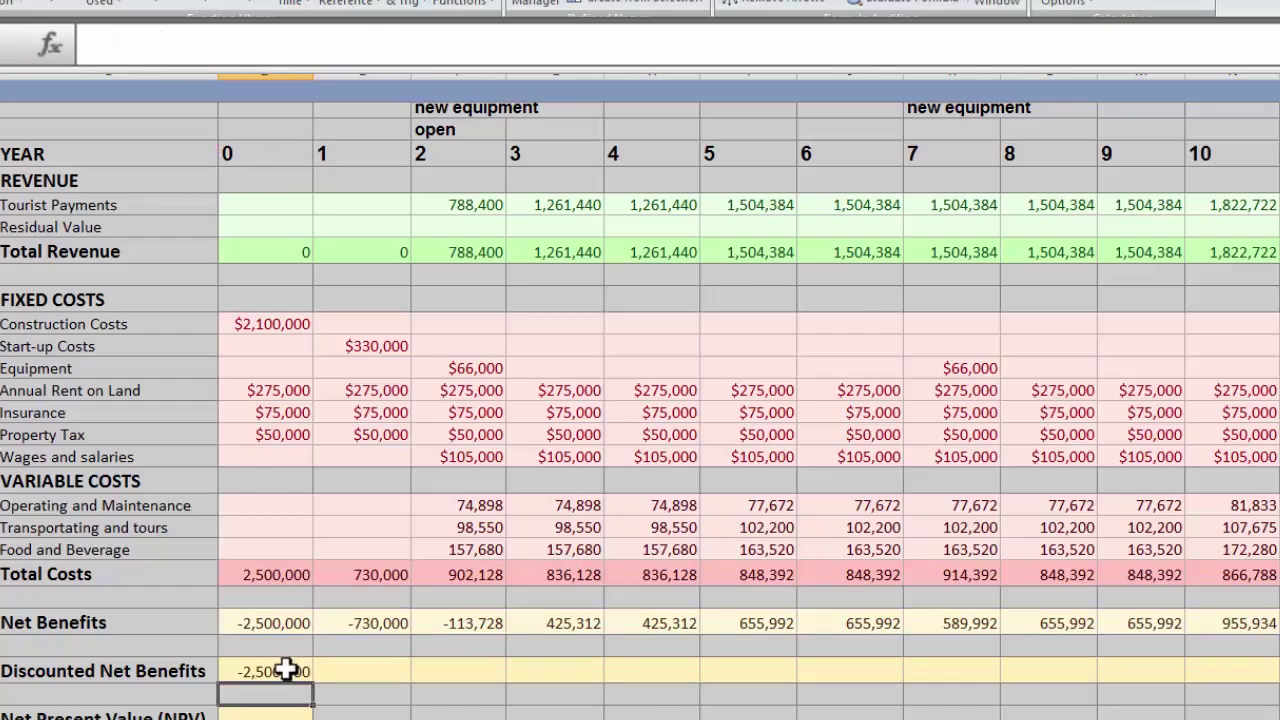
pyautogui.rightClick(292, 671)
pyautogui.click(220, 590)
pyautogui.rightClick(345, 557)
pyautogui.click(285, 620)
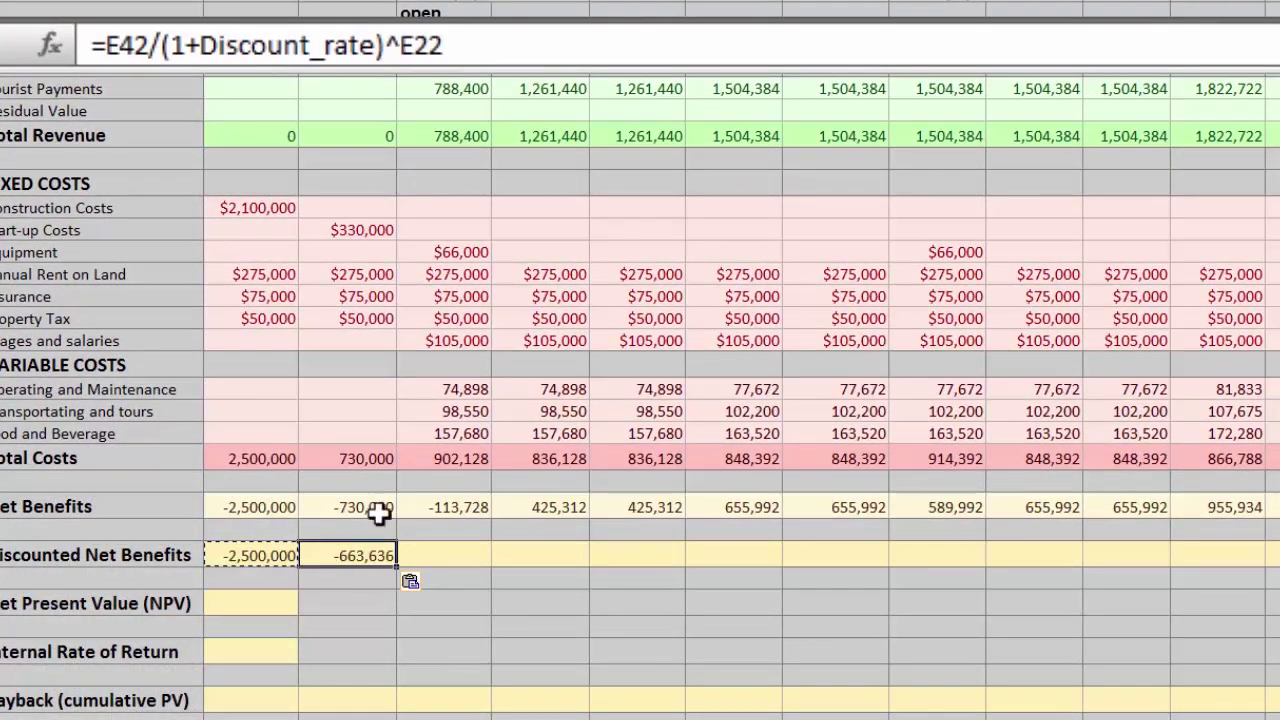
pyautogui.rightClick(443, 552)
pyautogui.click(240, 613)
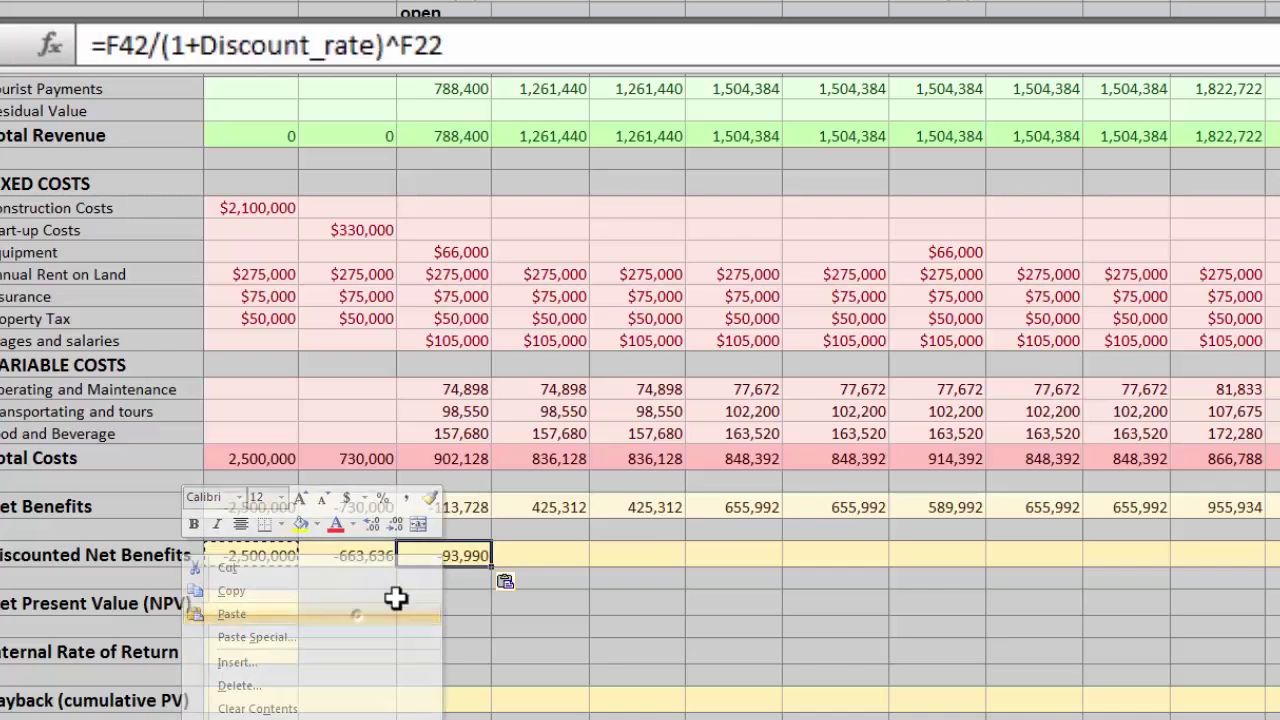
pyautogui.click(528, 558)
pyautogui.rightClick(528, 558)
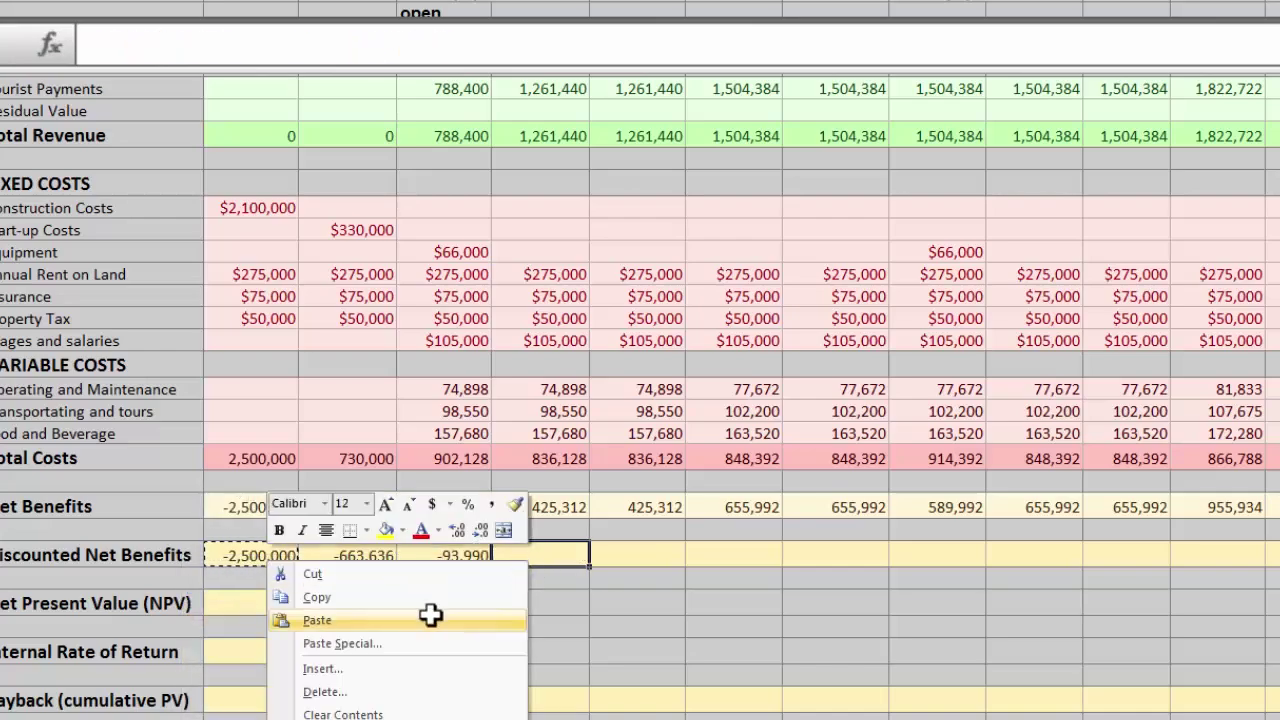
pyautogui.click(434, 617)
pyautogui.click(655, 555)
pyautogui.hotkey('ctrl', 'shift', 'Right')
pyautogui.scroll(-3, 748, 556)
pyautogui.rightClick(1210, 510)
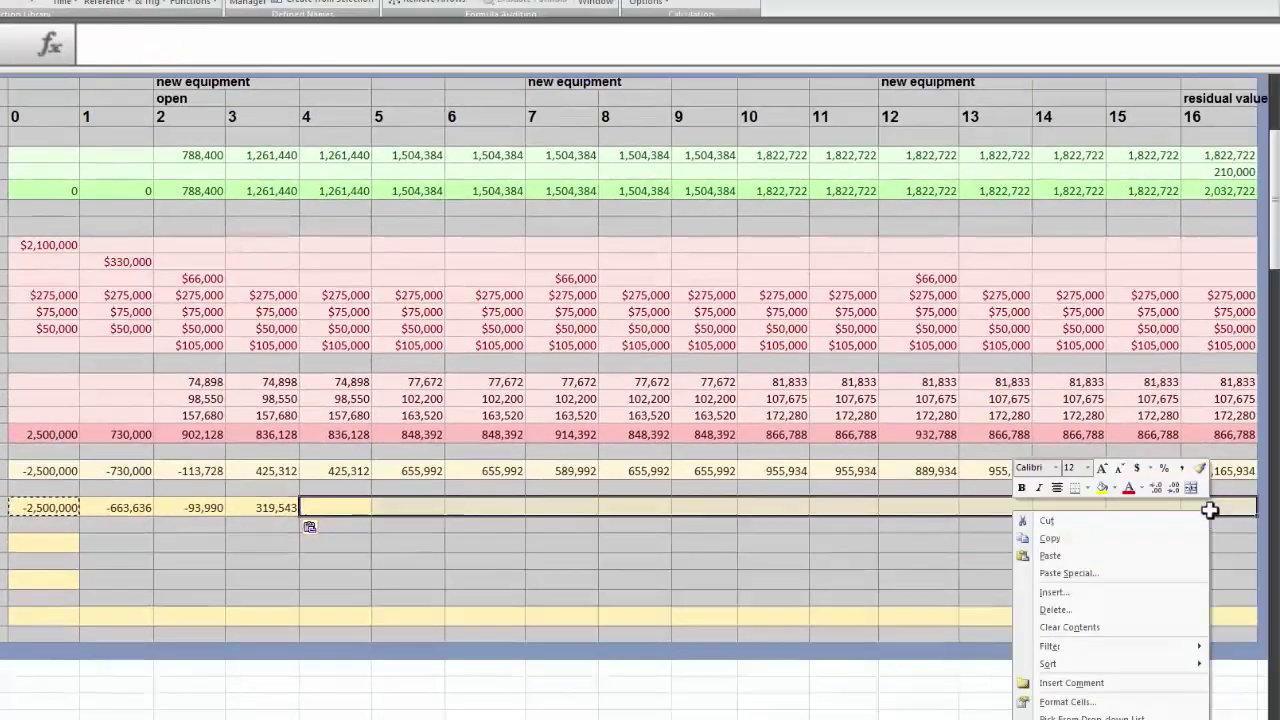
pyautogui.click(1050, 556)
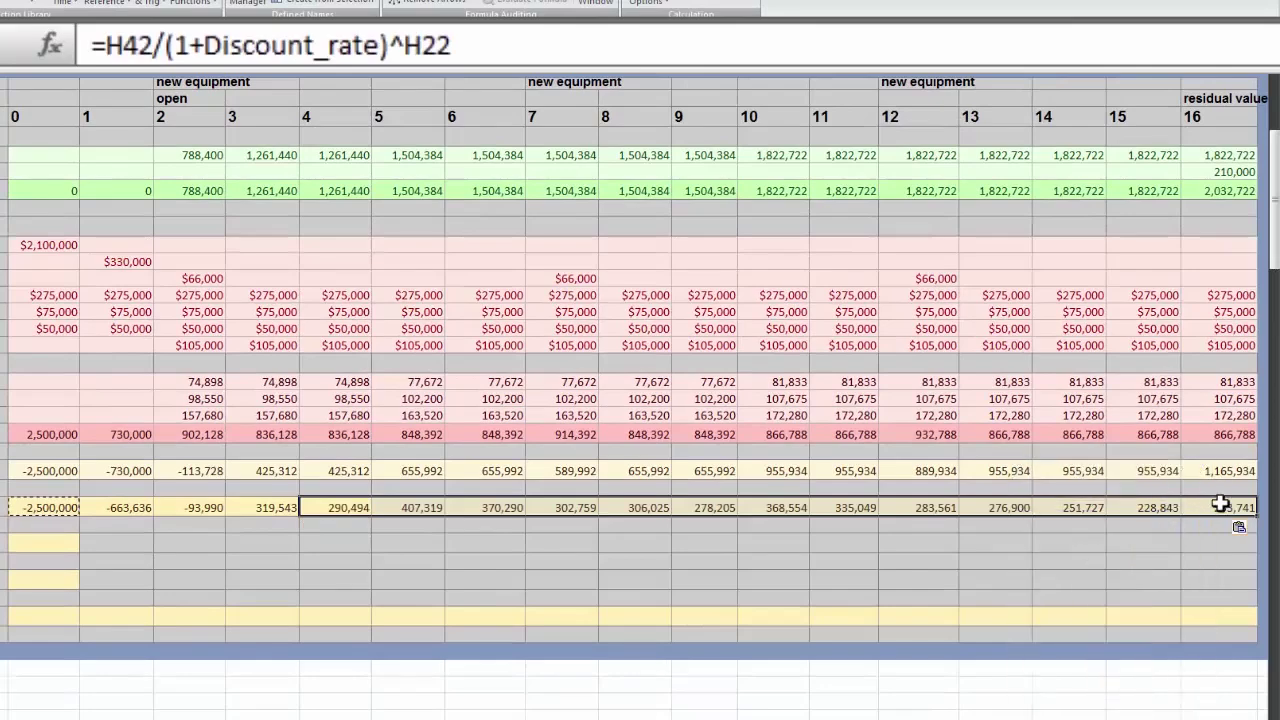
pyautogui.click(1214, 528)
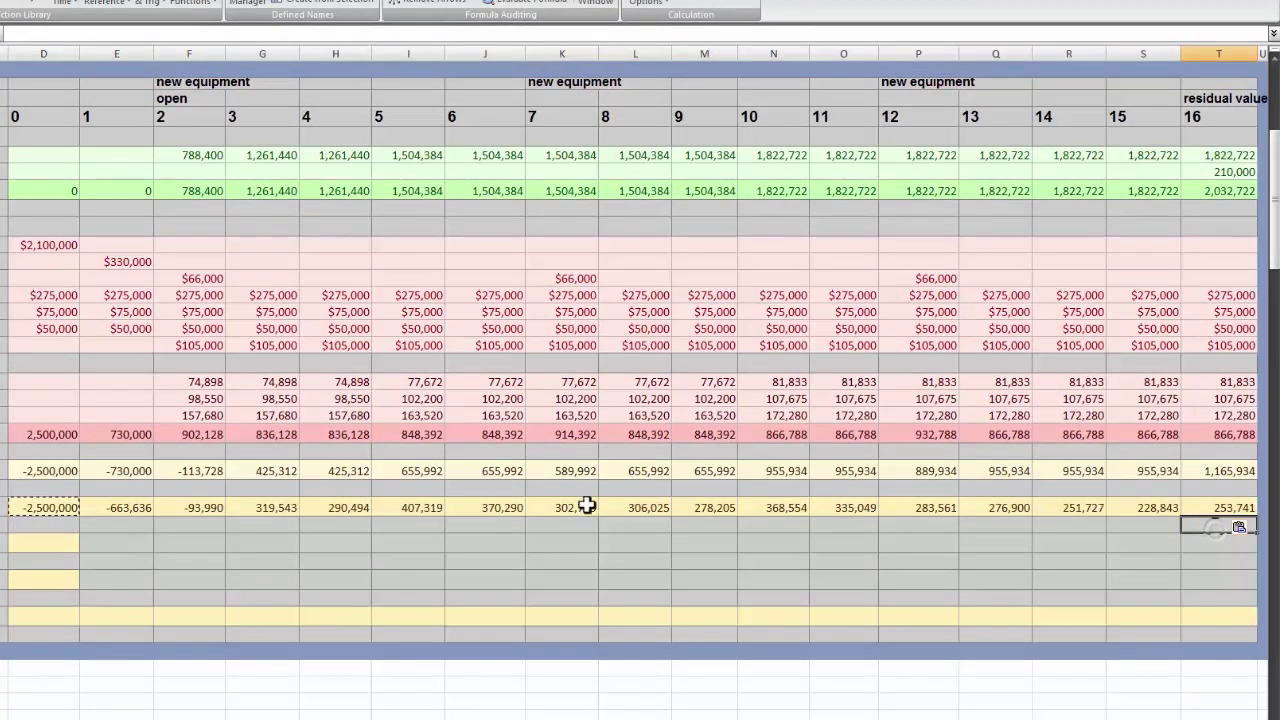
# - Calculate the Net Present Value by summing all discounted net benefits with =SUM(D44:T44)
pyautogui.click(35, 544)
pyautogui.write('=')
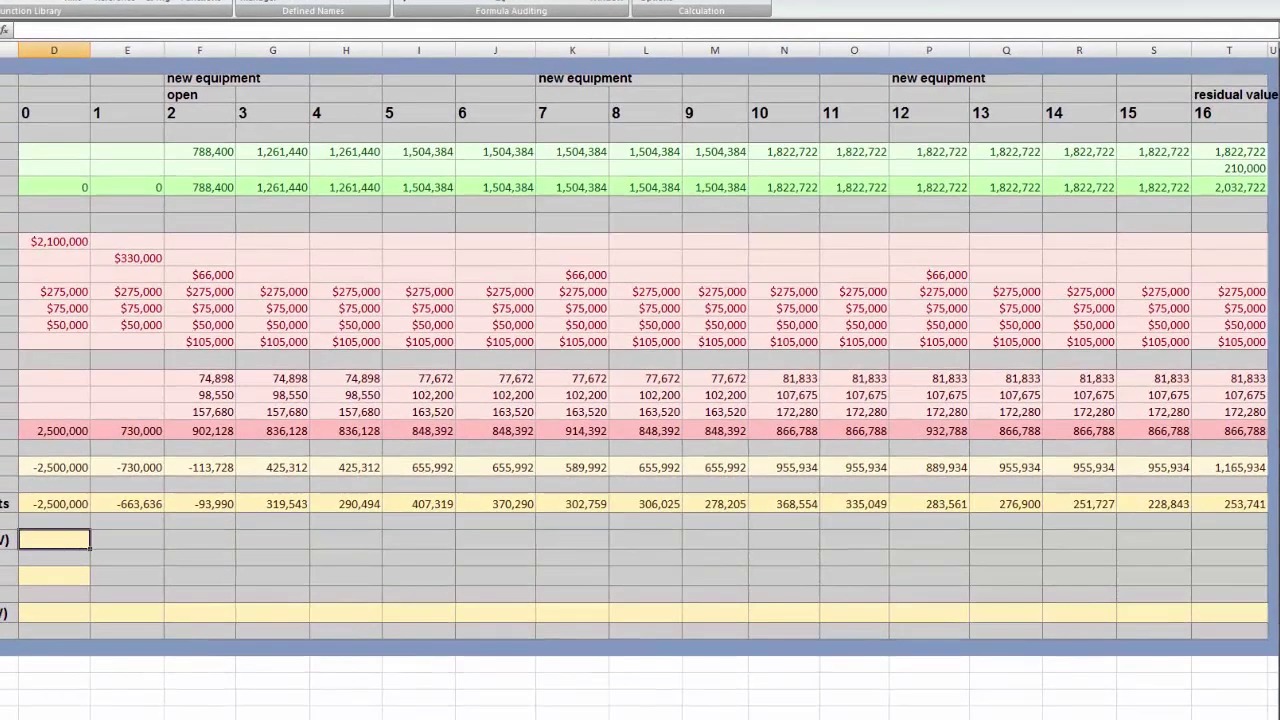
pyautogui.hotkey('alt', '=')
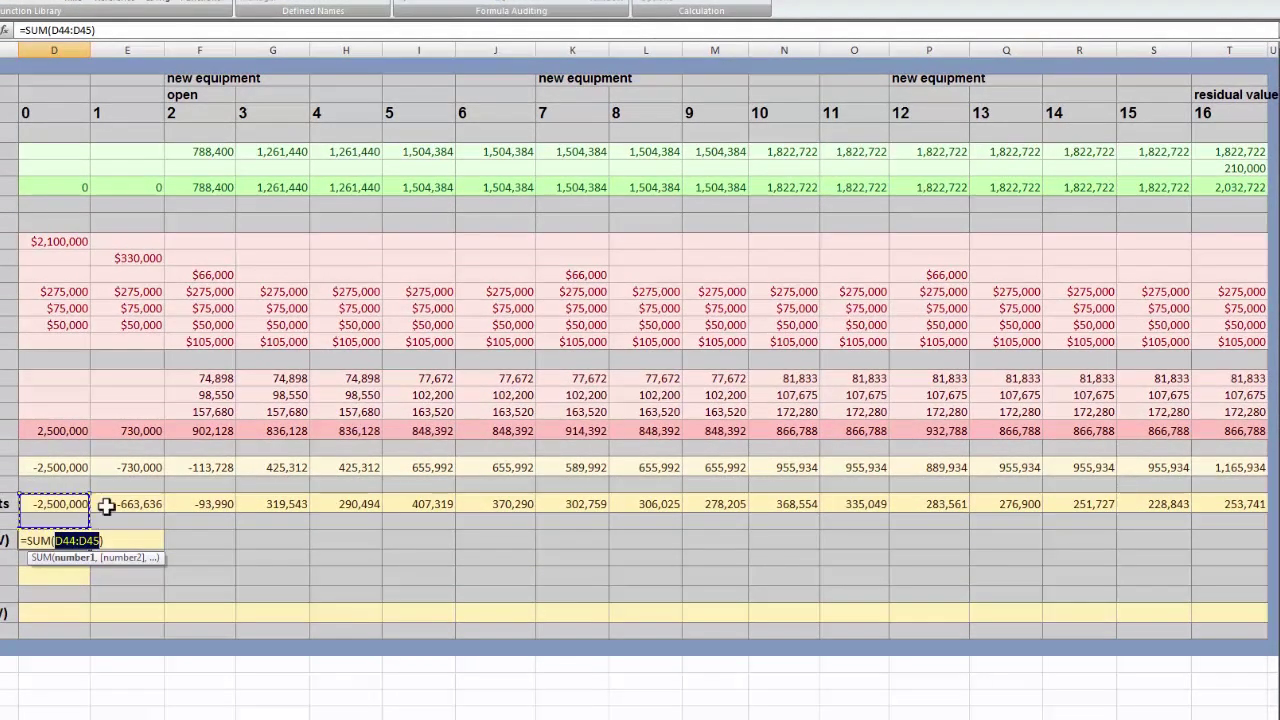
pyautogui.moveTo(1220, 500); pyautogui.dragTo(70, 507)
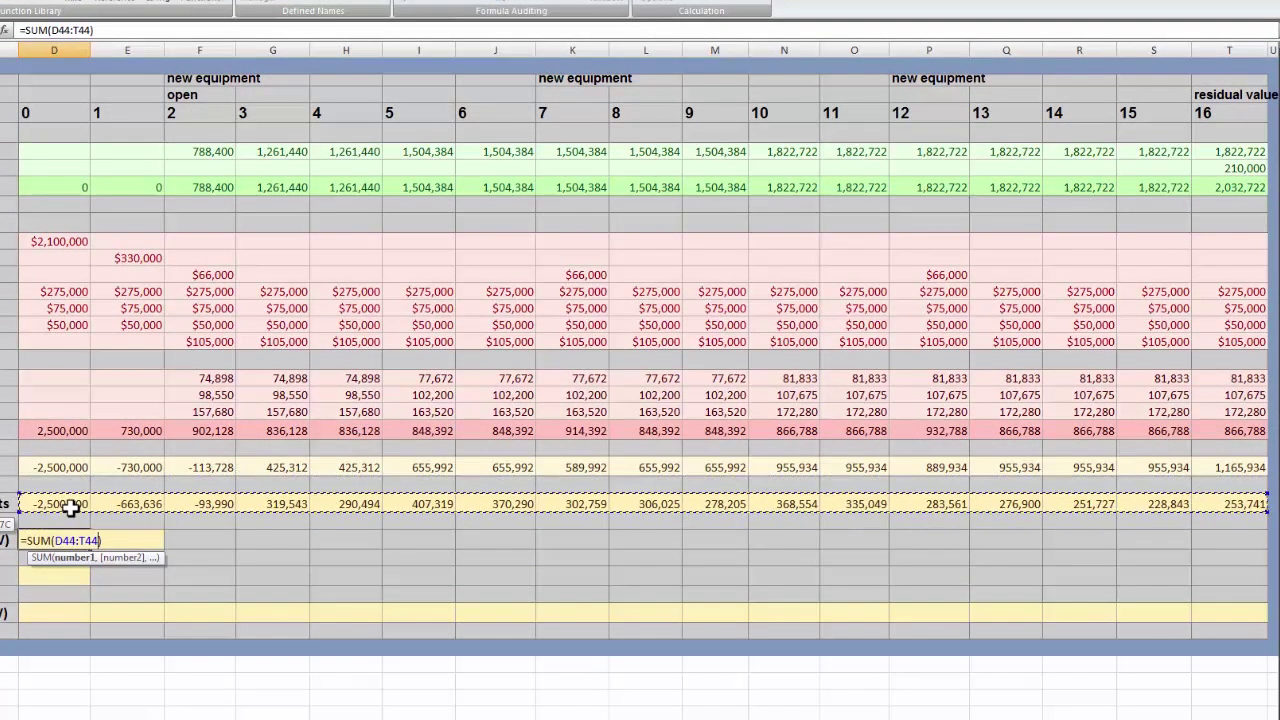
pyautogui.press('Return')
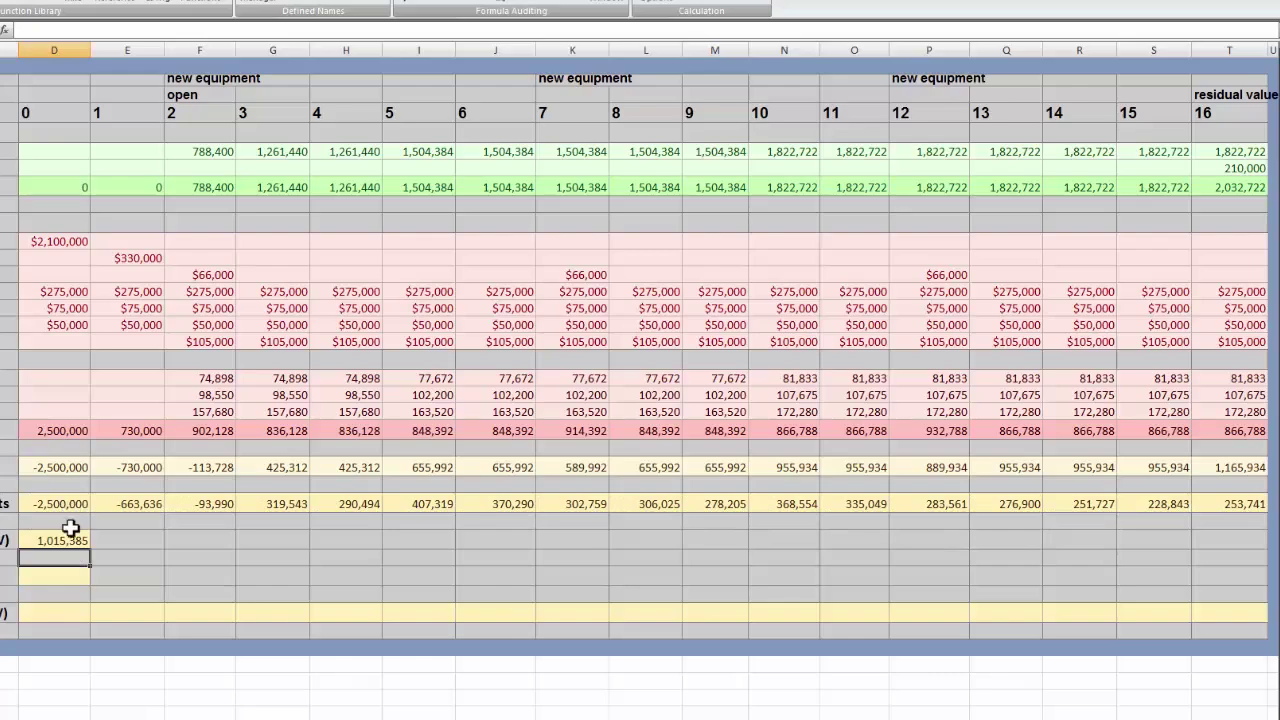
pyautogui.click(78, 539)
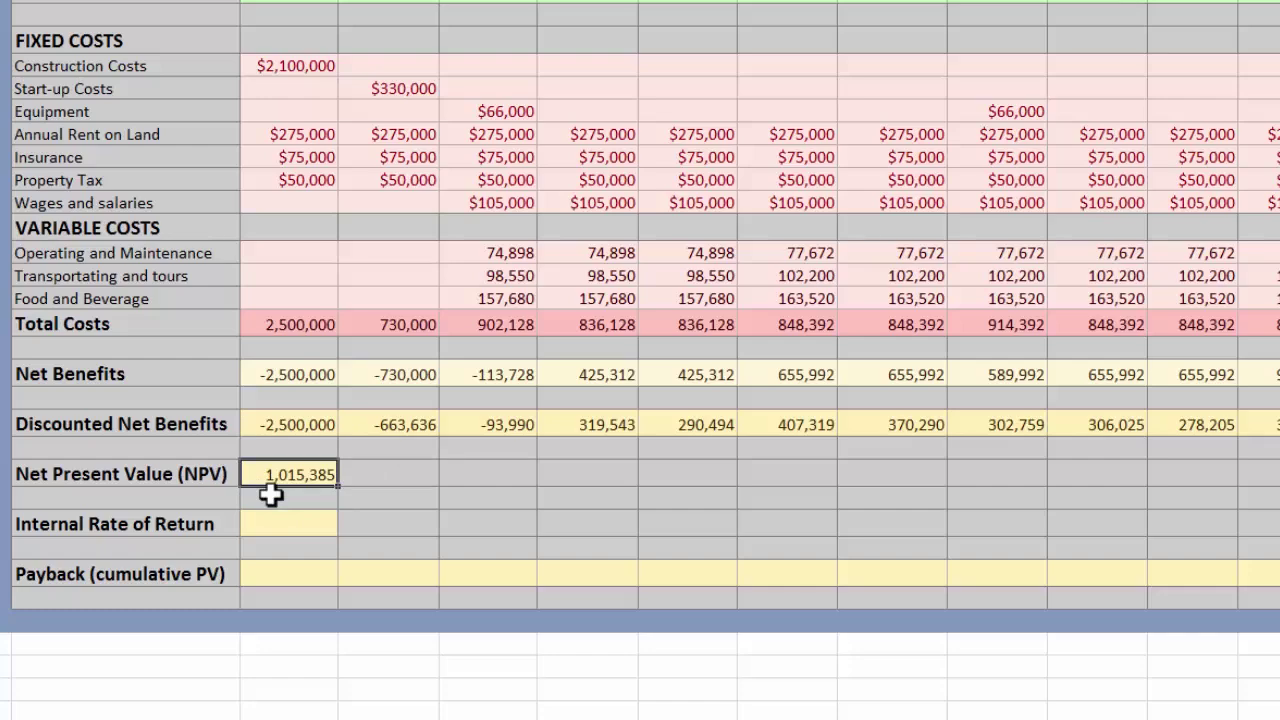
# - Set the year 0 Payback (cumulative PV) cell to the year 0 discounted net benefit with =D44
pyautogui.click(287, 573)
pyautogui.write('=')
pyautogui.click(306, 424)
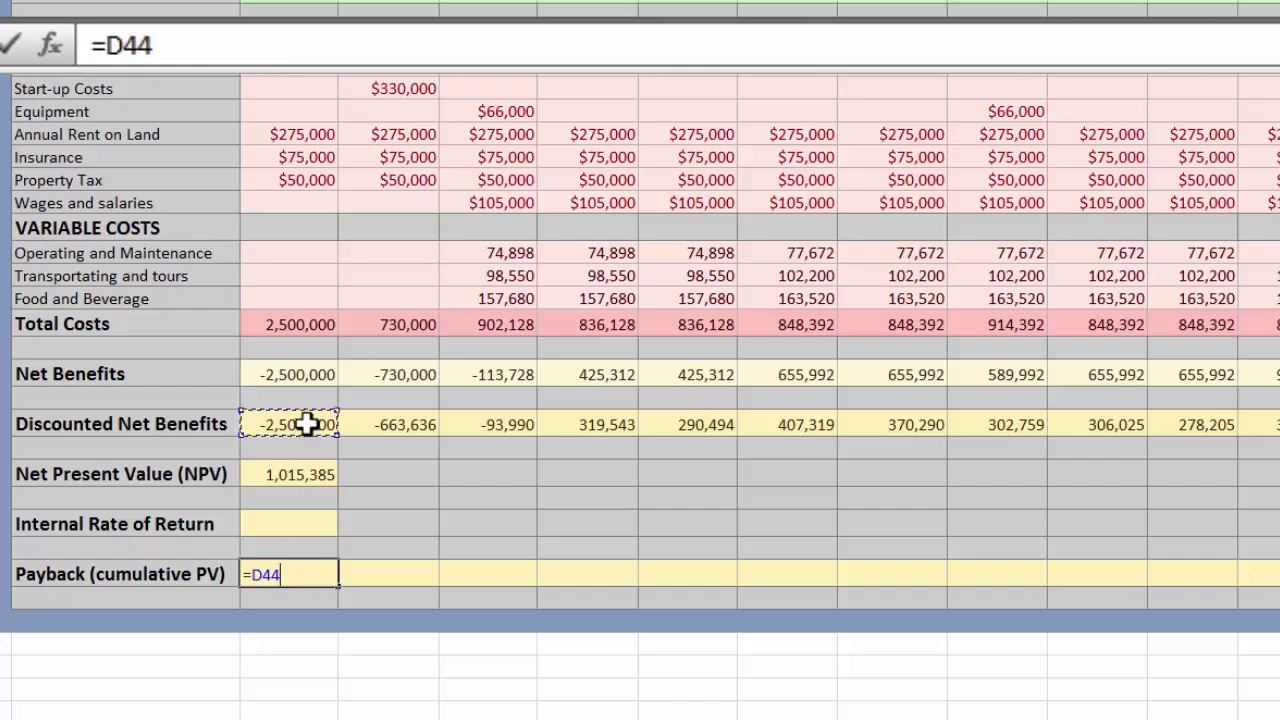
pyautogui.press('Return')
# - Calculate the year 1 cumulative PV by adding that year's discounted net benefit to the year 0 payback value with =D50+E44
pyautogui.click(386, 575)
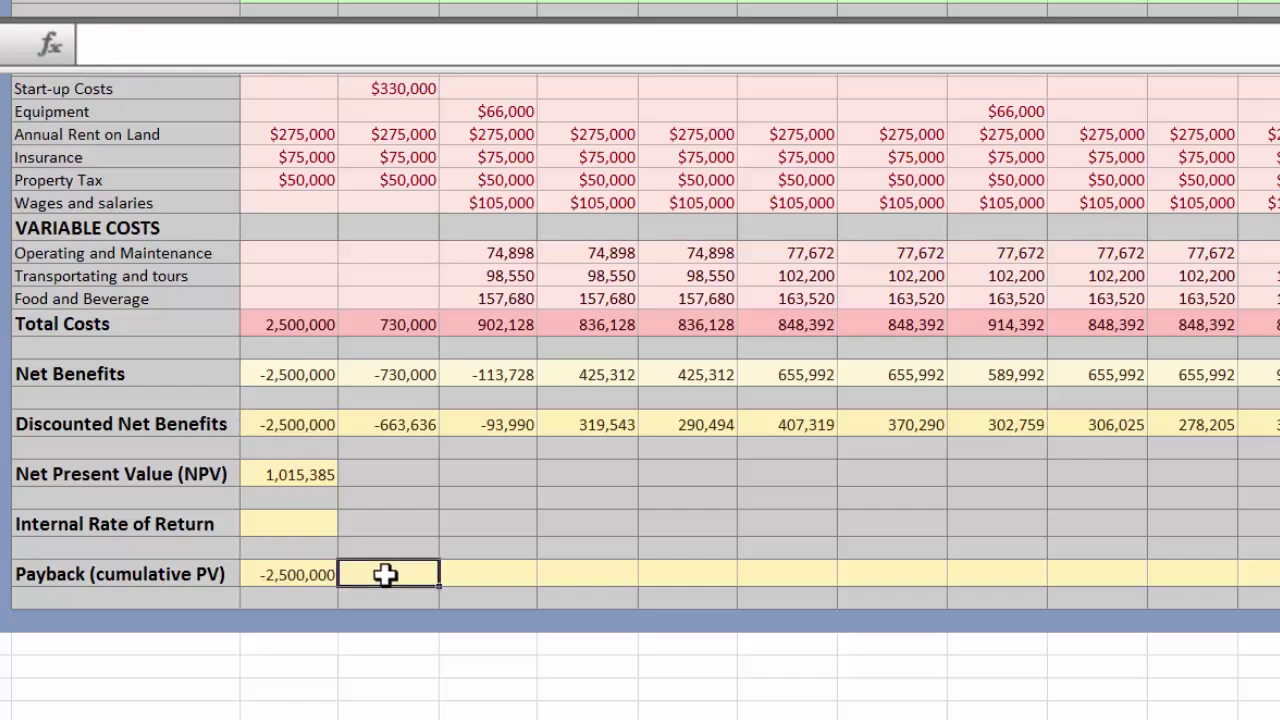
pyautogui.write('=')
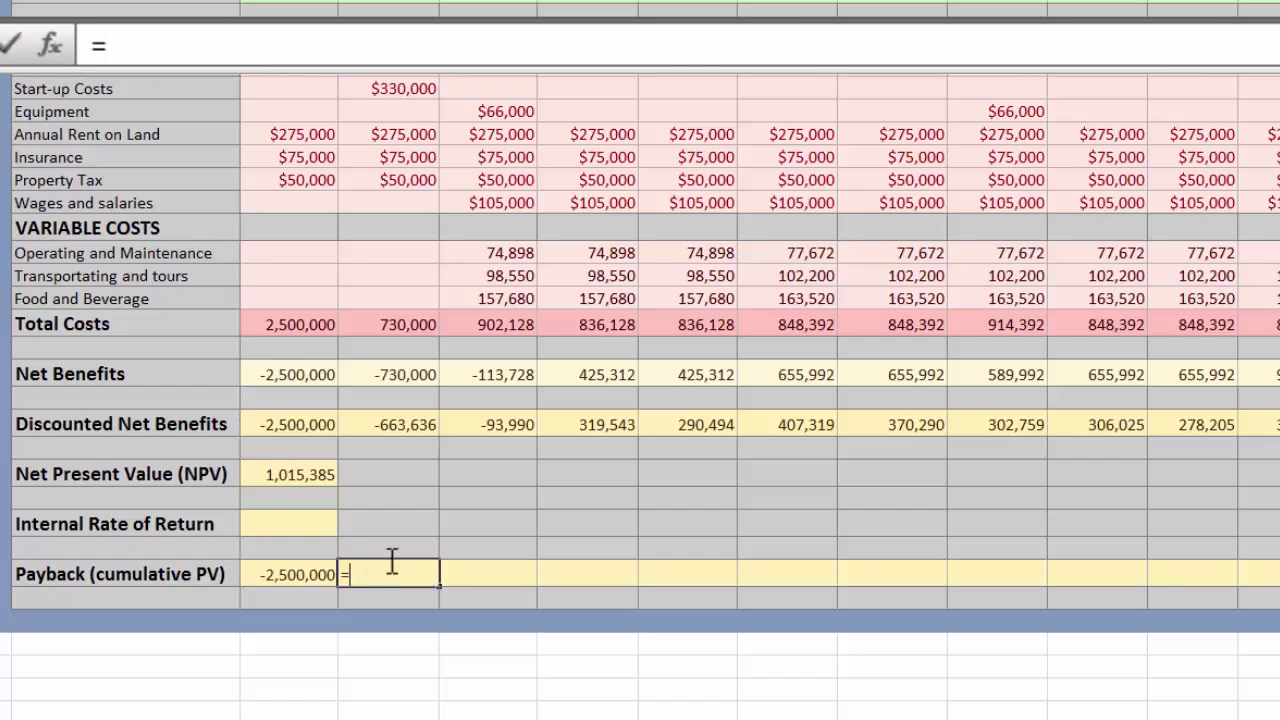
pyautogui.click(313, 575)
pyautogui.write('+')
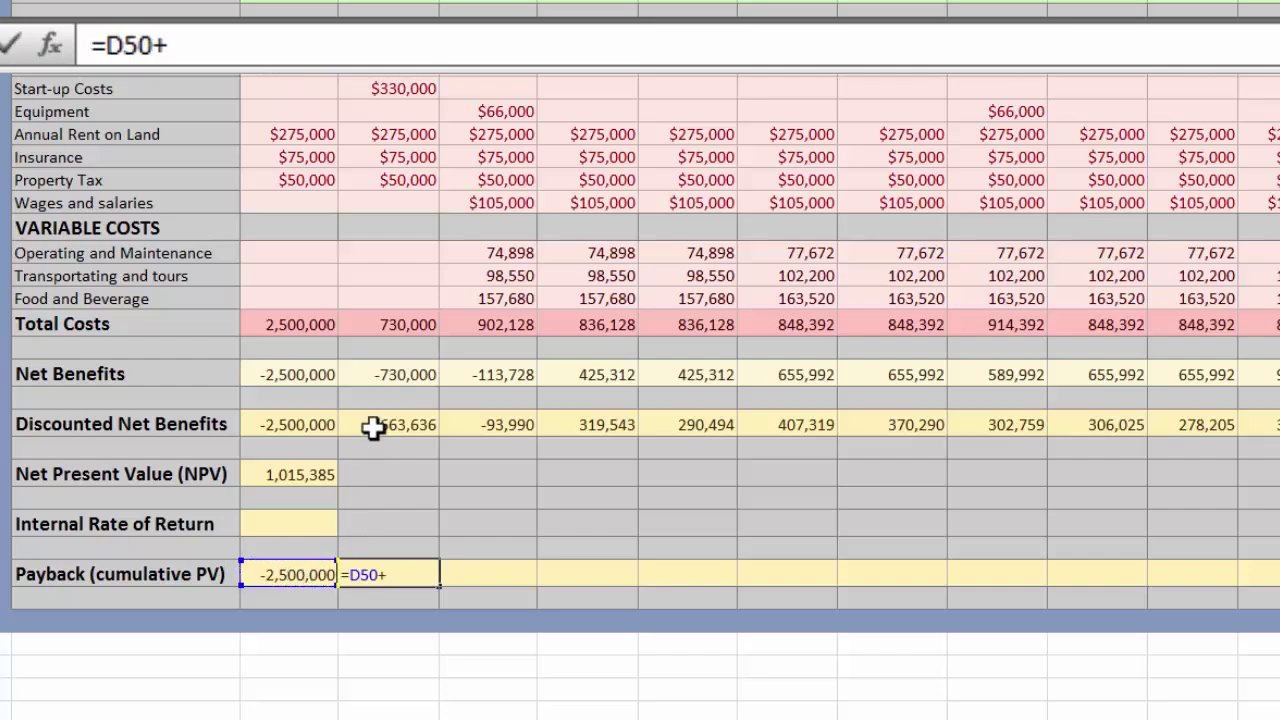
pyautogui.click(372, 427)
pyautogui.press('Return')
# - Copy the year 1 cumulative PV formula into the Payback cells for years 2, 3 and 4
pyautogui.click(396, 574)
pyautogui.hotkey('ctrl', 'c')
pyautogui.click(505, 573)
pyautogui.hotkey('ctrl', 'v')
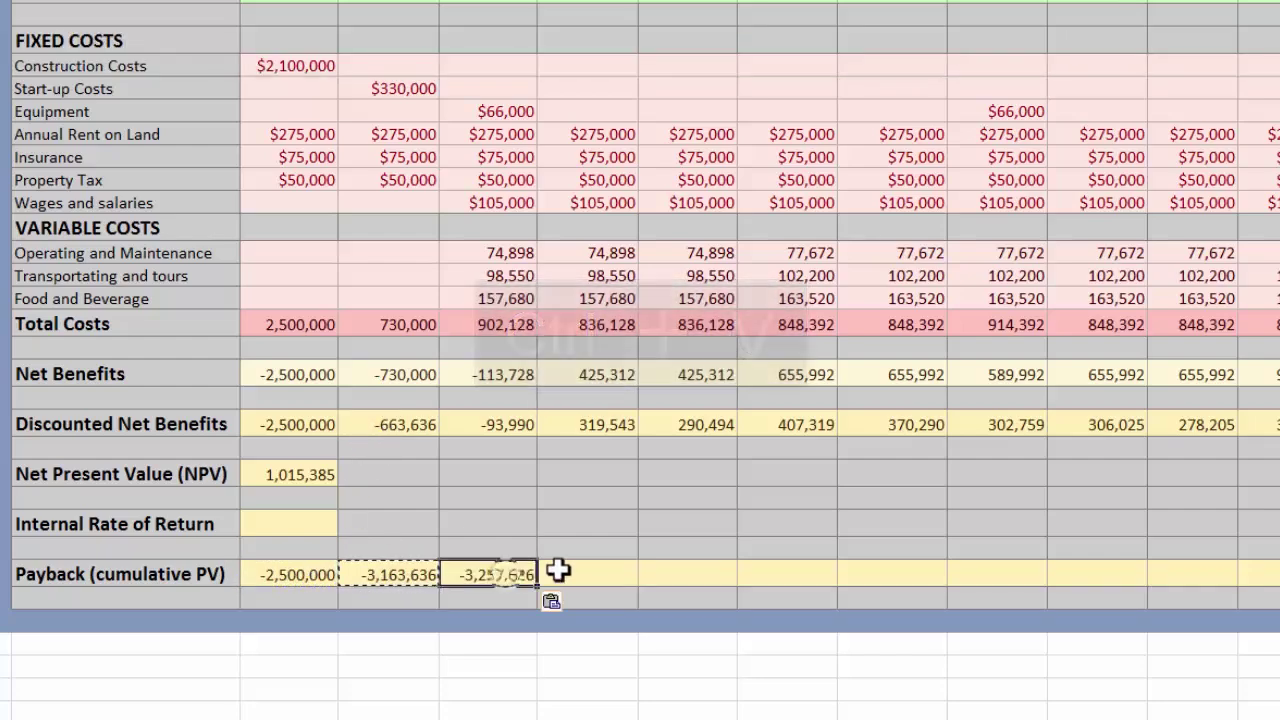
pyautogui.click(626, 571)
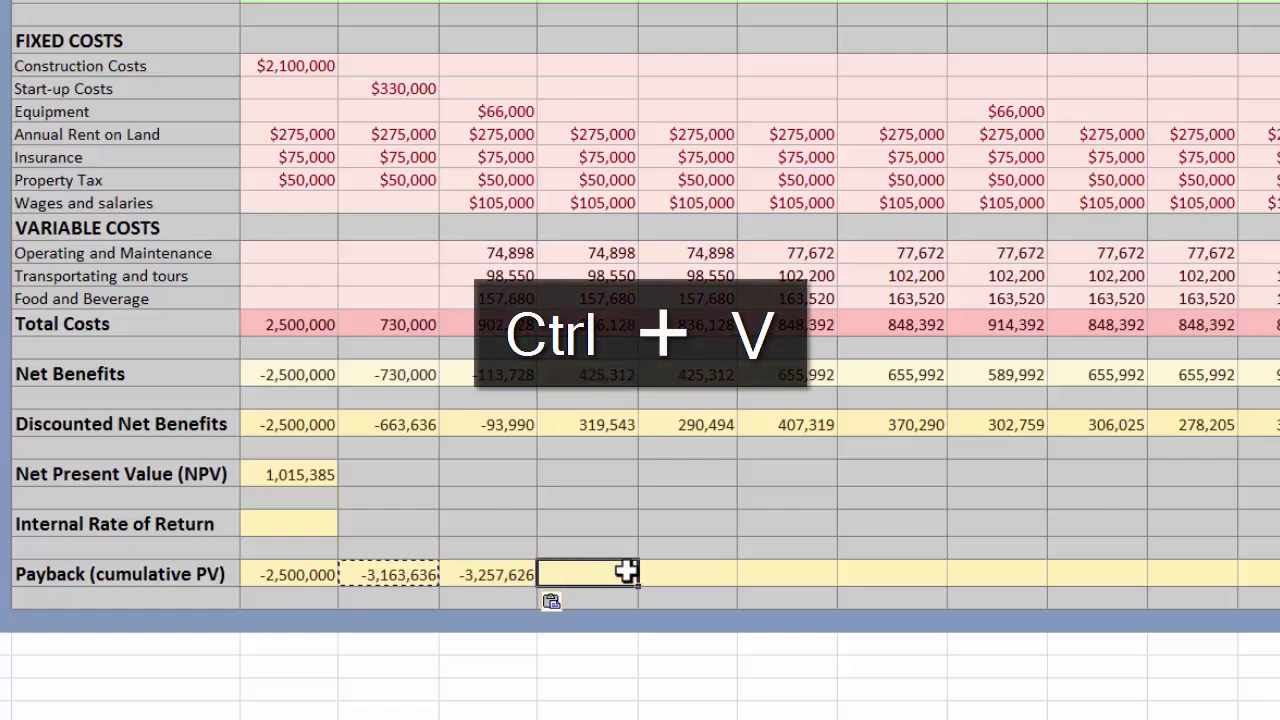
pyautogui.hotkey('ctrl', 'v')
pyautogui.click(720, 572)
pyautogui.hotkey('ctrl', 'v')
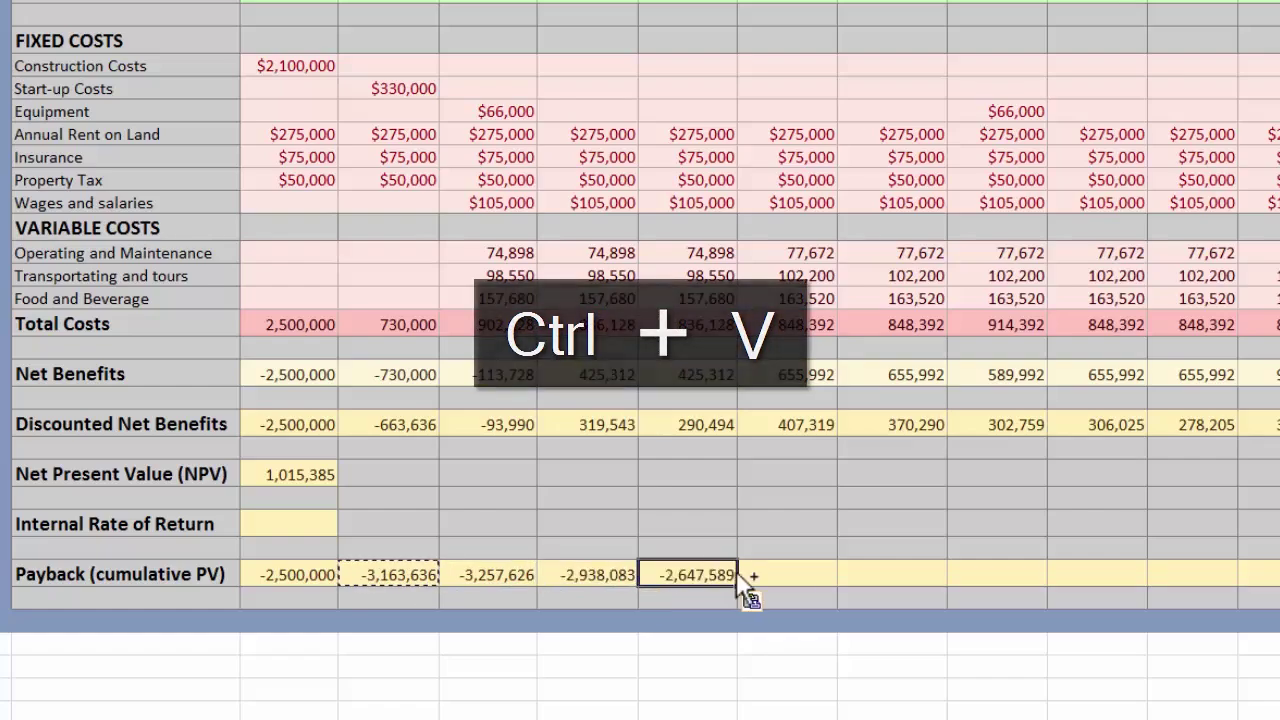
# - Fill the Payback row for years 5 to 16 with the copied formula and compare the year 16 value with the NPV
pyautogui.click(785, 574)
pyautogui.moveTo(505, 571); pyautogui.dragTo(1279, 554)
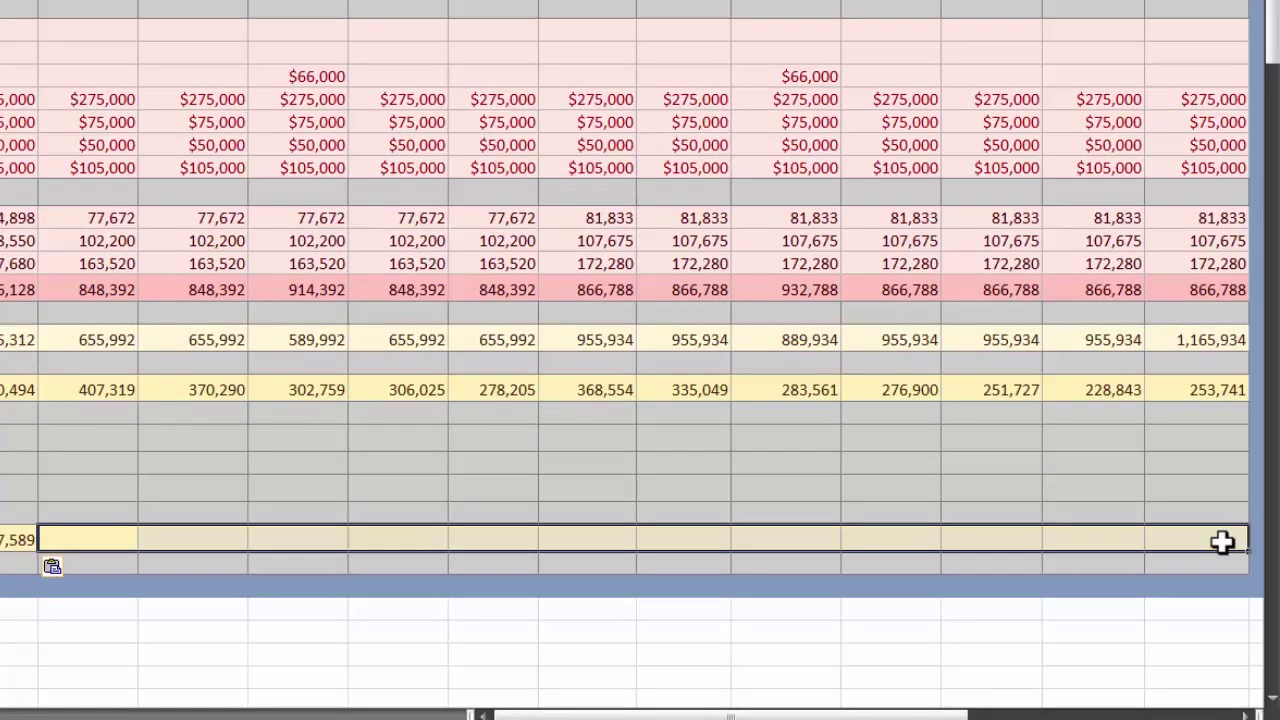
pyautogui.hotkey('ctrl', 'v')
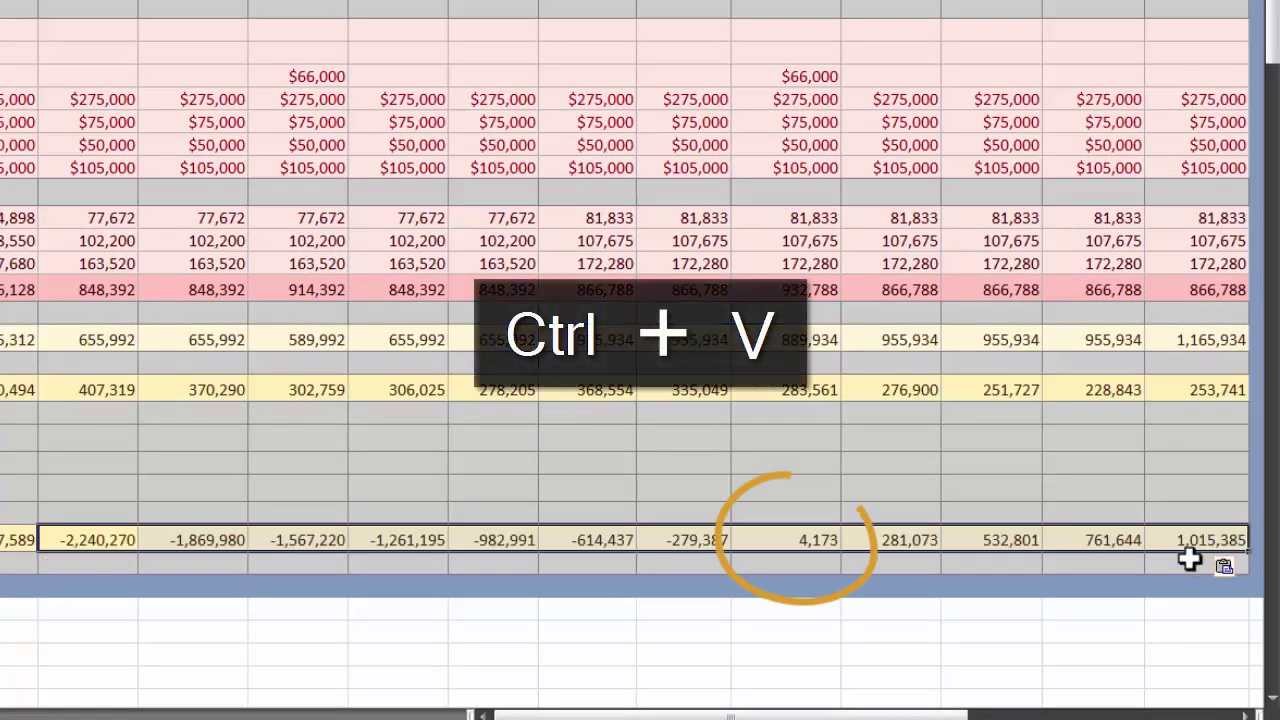
pyautogui.click(1189, 537)
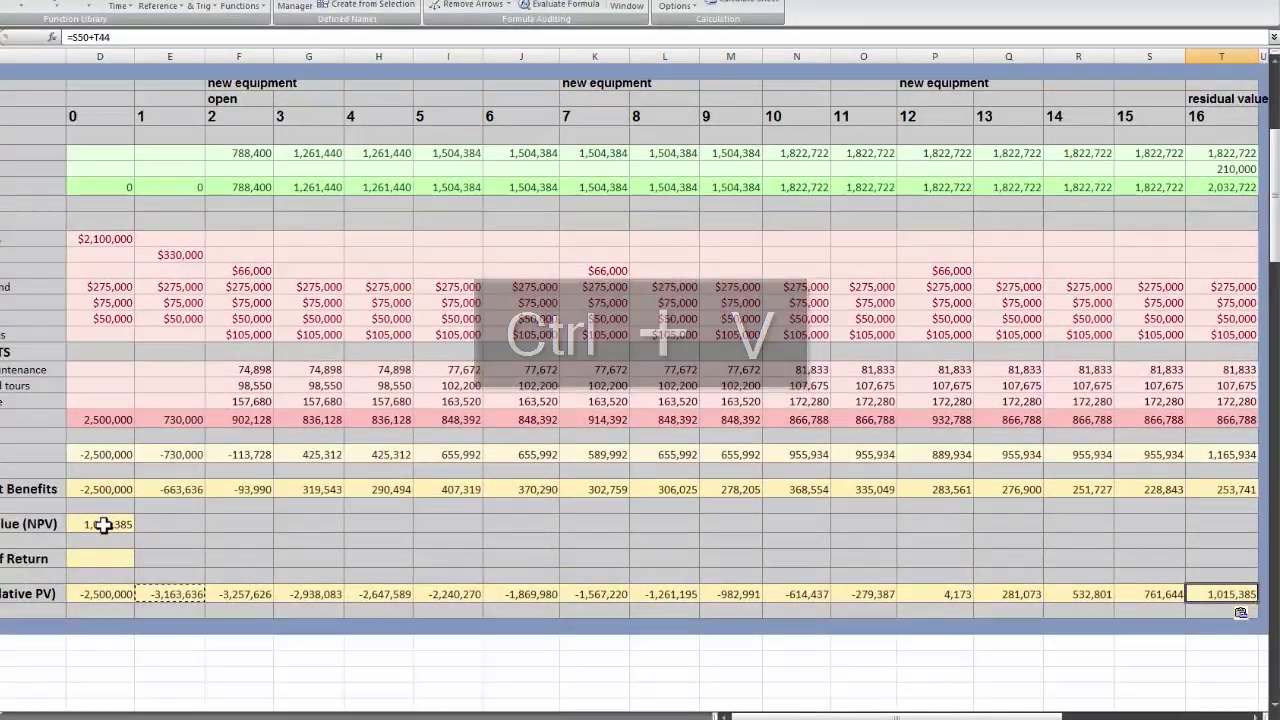
pyautogui.click(118, 524)
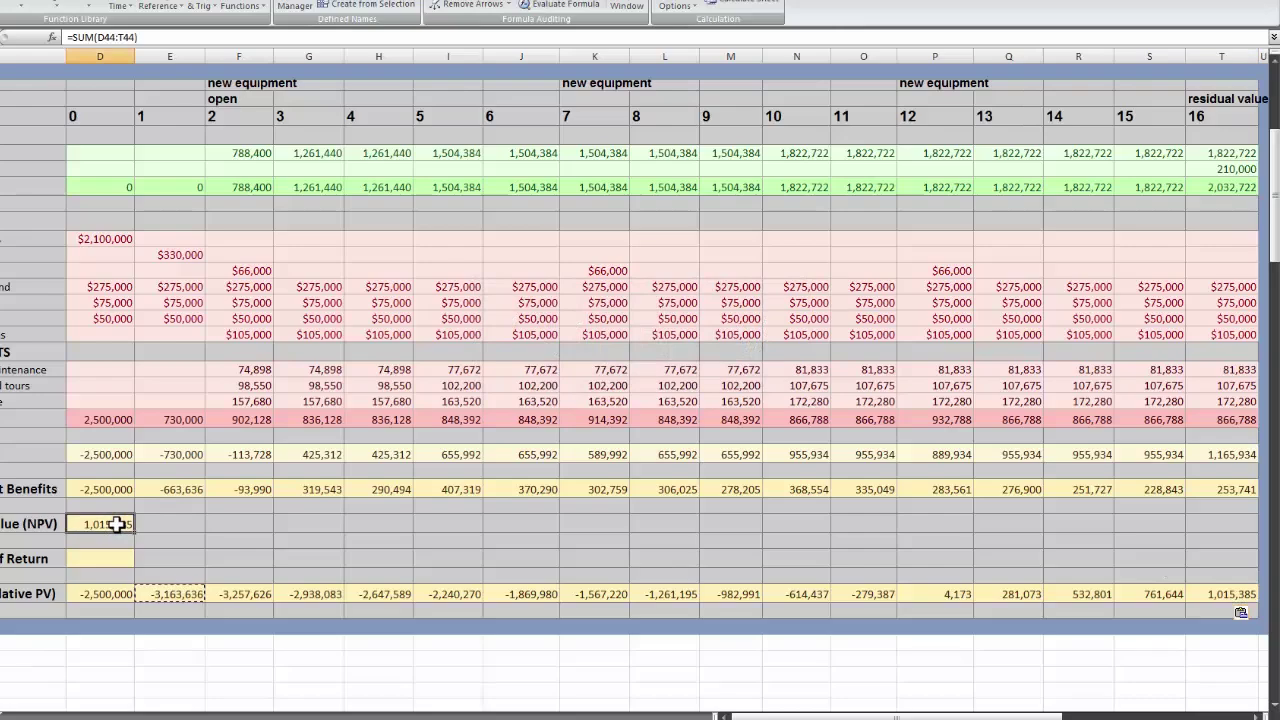
# - Calculate the Internal Rate of Return from the undiscounted net benefits of years 0 to 16 with =IRR(D42:T42)
pyautogui.click(93, 558)
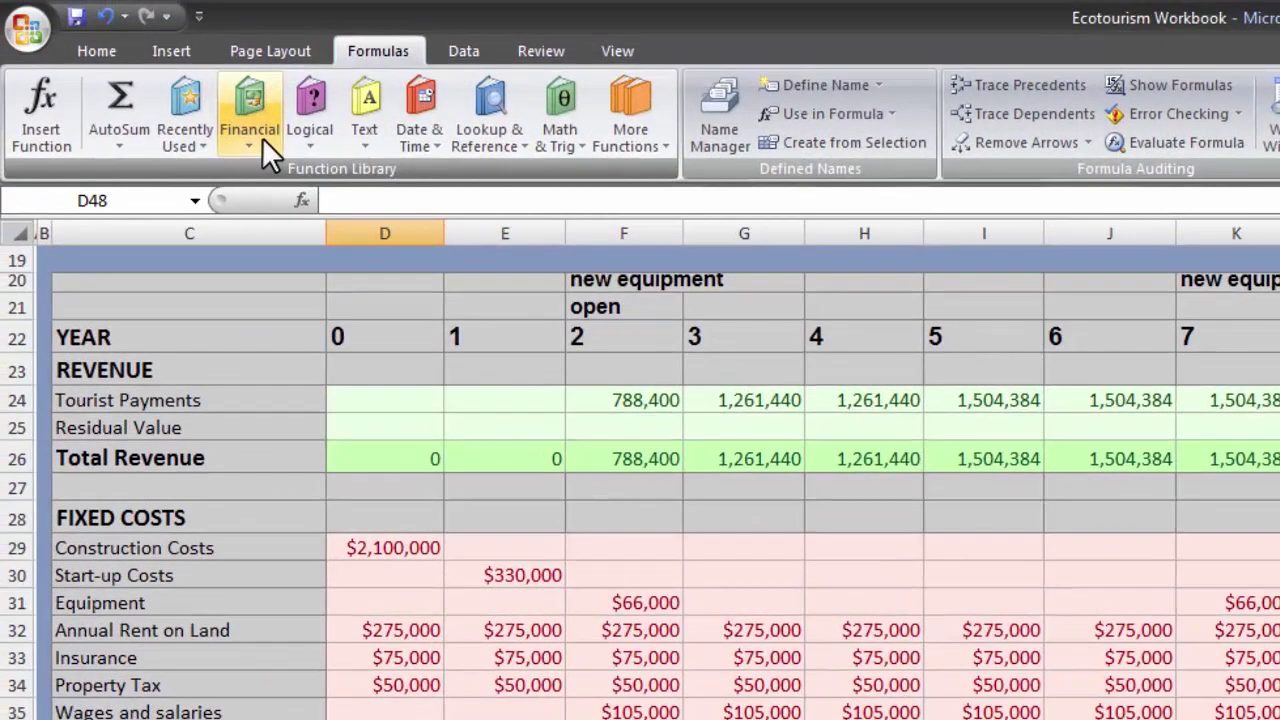
pyautogui.click(262, 137)
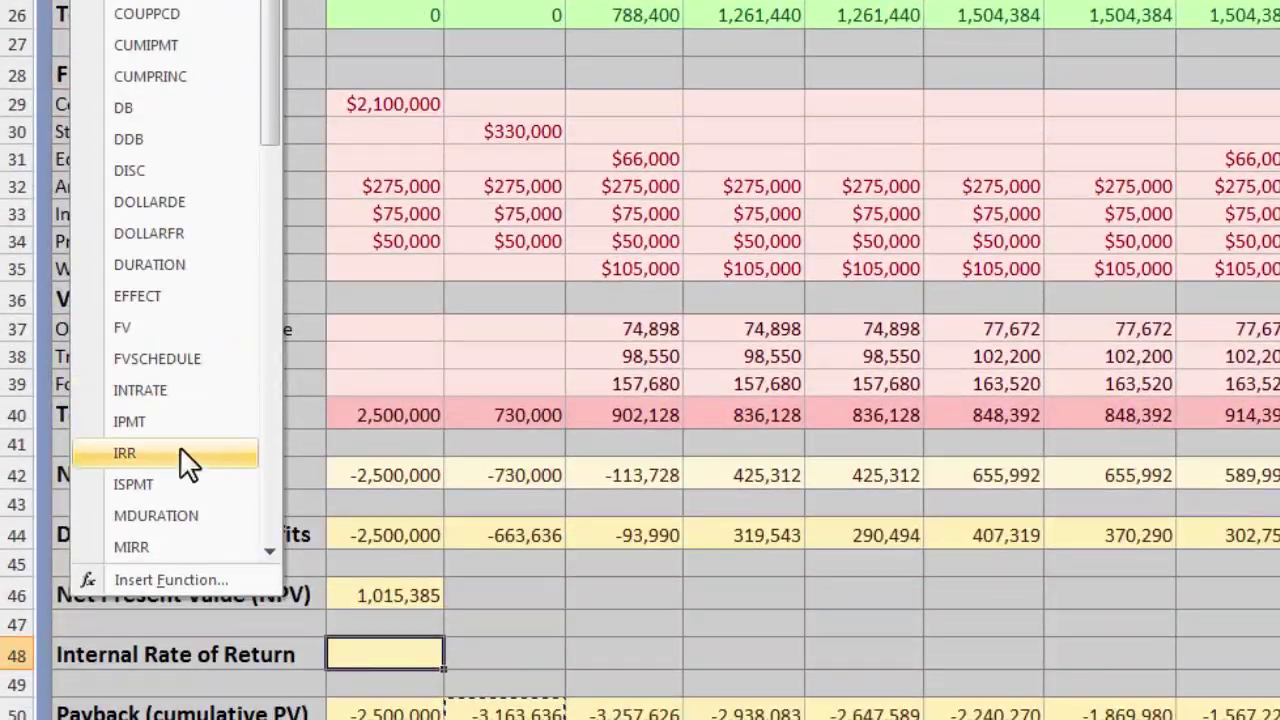
pyautogui.click(186, 458)
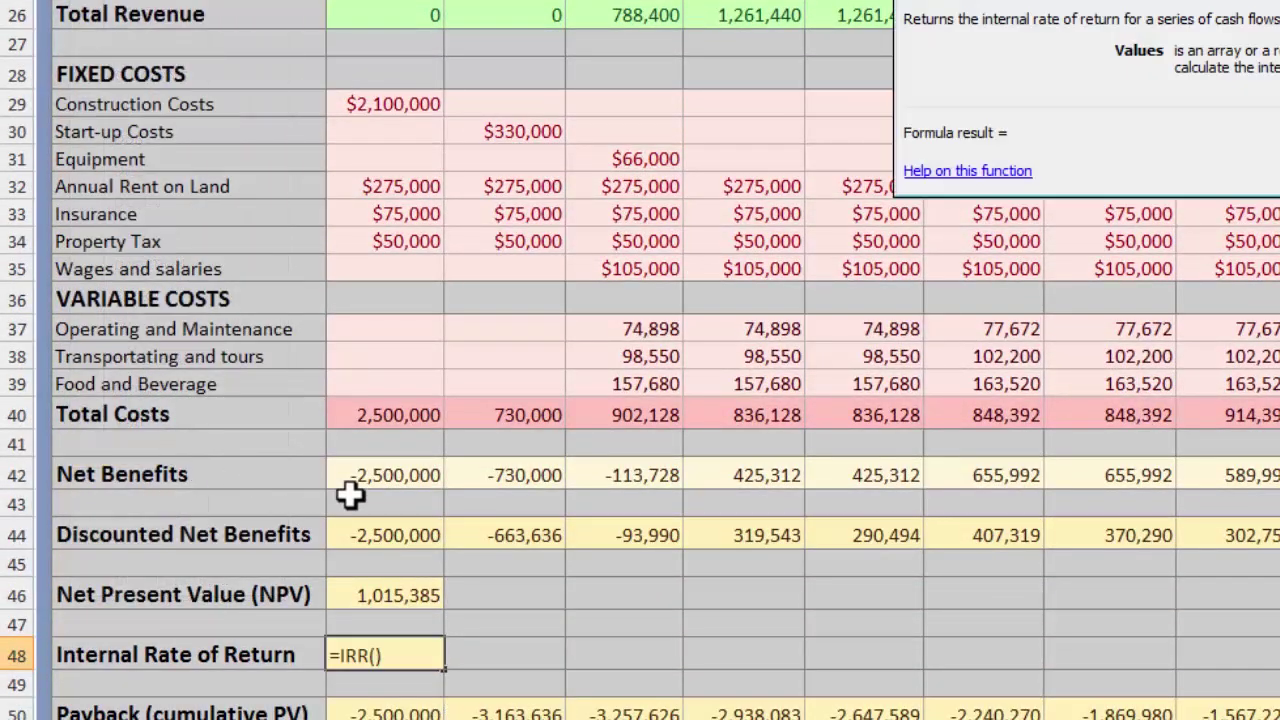
pyautogui.moveTo(390, 475); pyautogui.dragTo(1279, 493)
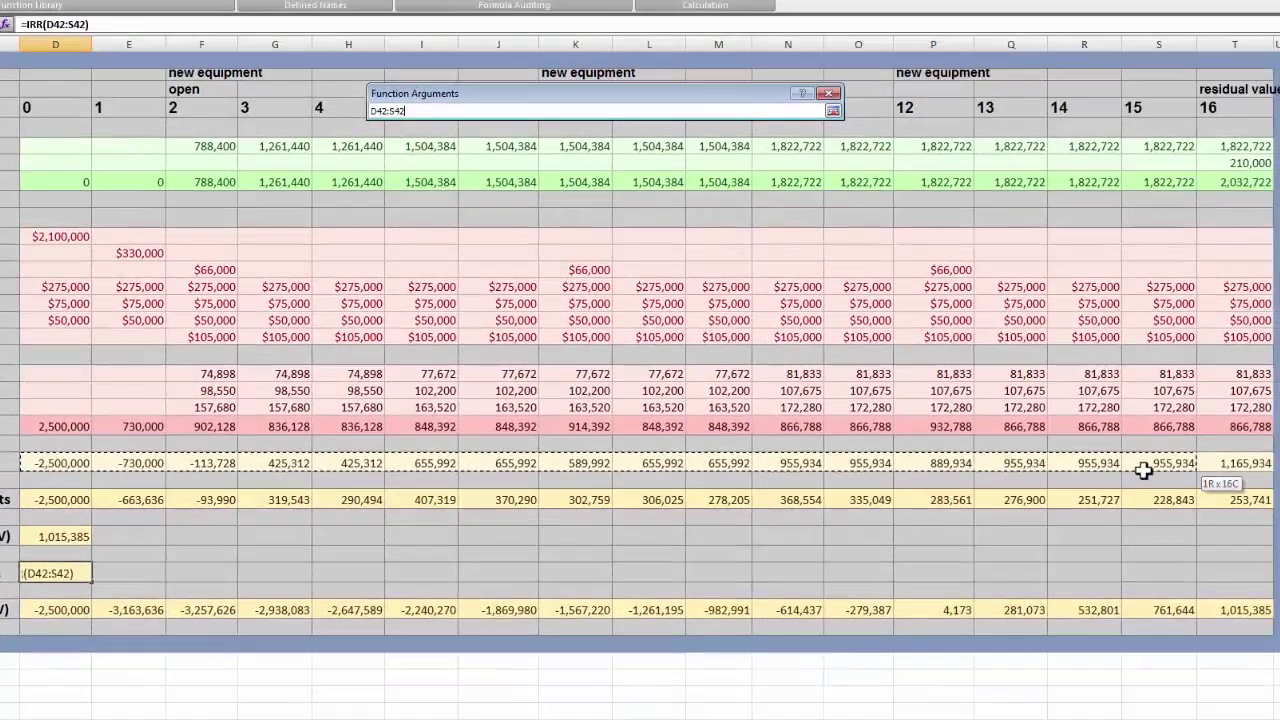
pyautogui.moveTo(1209, 474); pyautogui.dragTo(1209, 463)
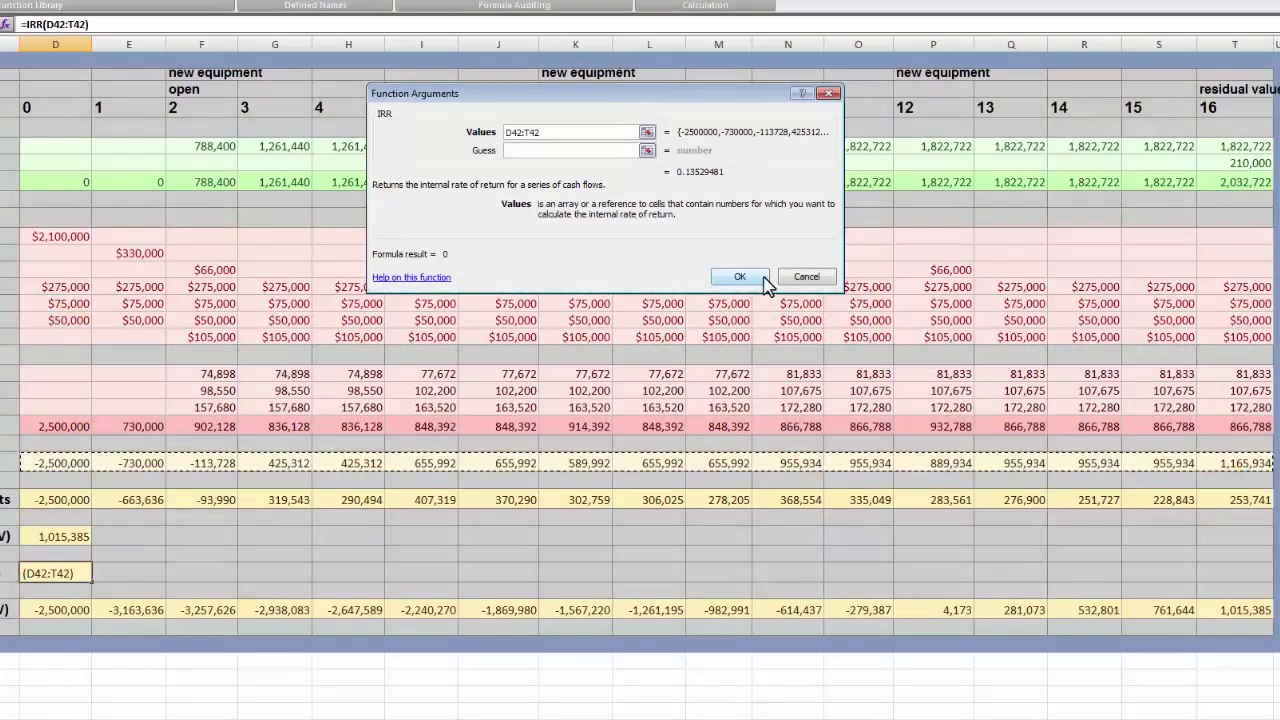
pyautogui.click(758, 280)
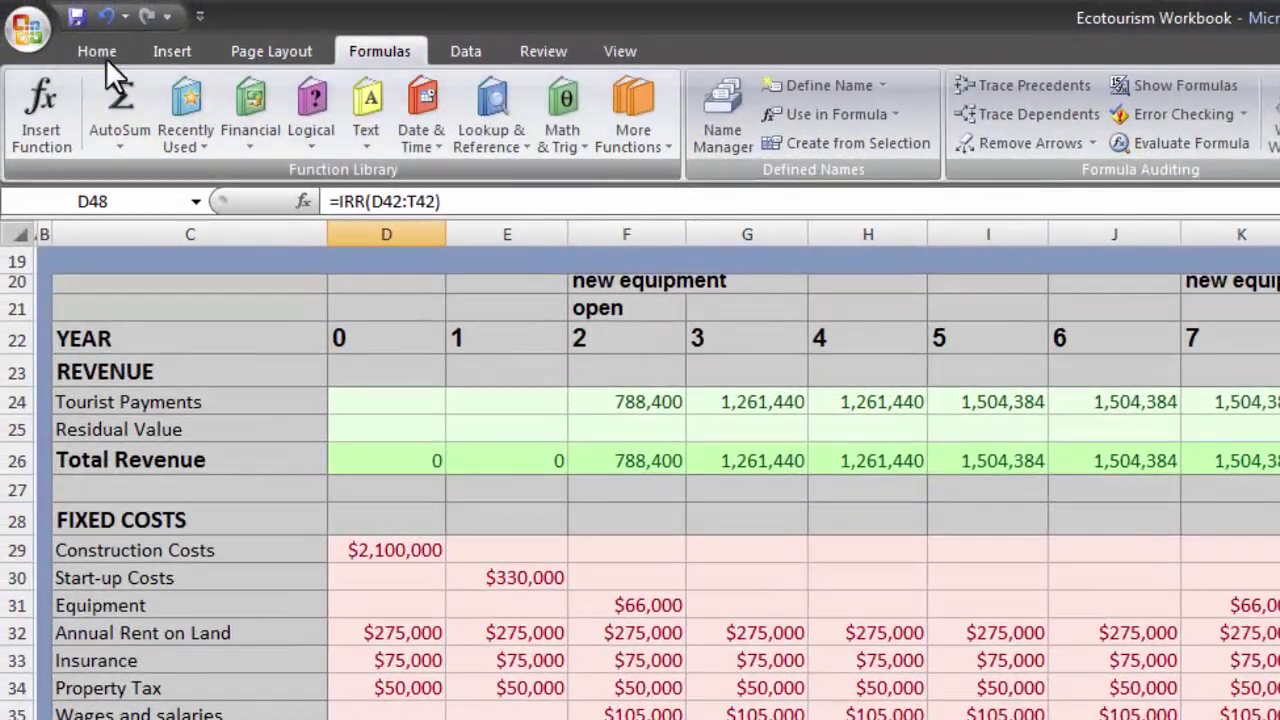
# - Format the Internal Rate of Return as a whole percentage and compare it with the Real Discount Rate
pyautogui.click(100, 50)
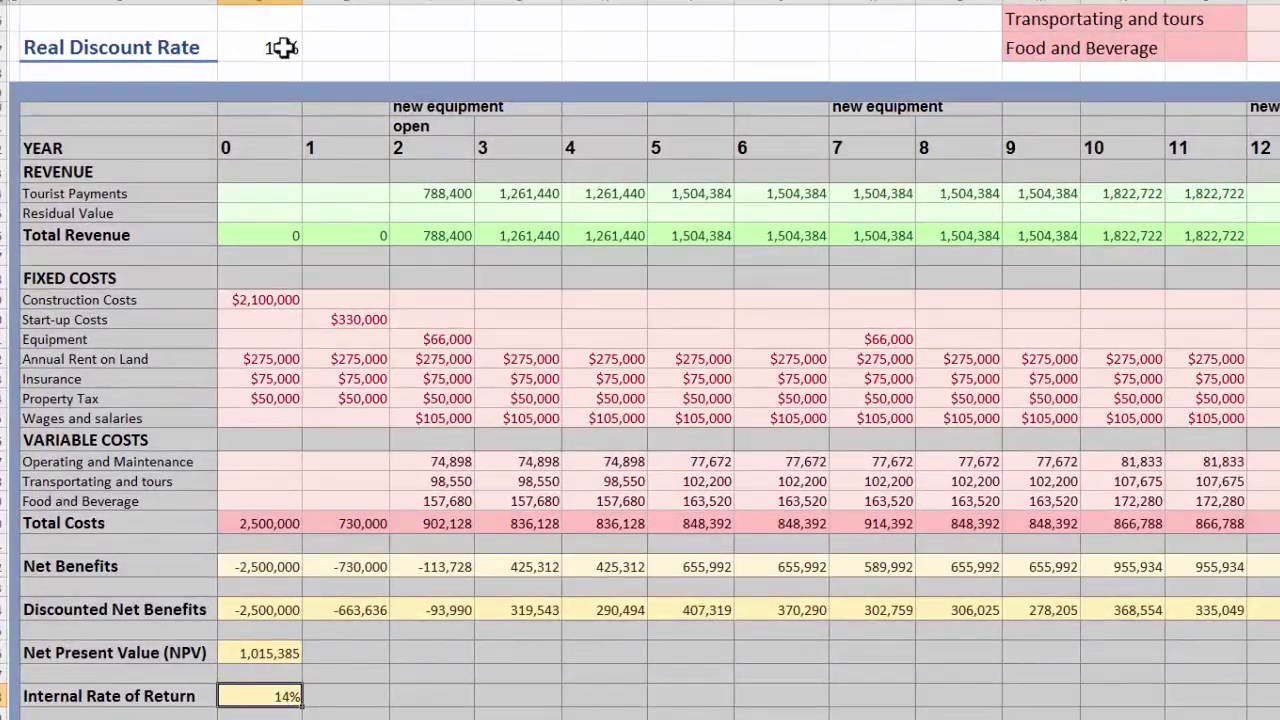
pyautogui.click(283, 47)
pyautogui.click(276, 700)
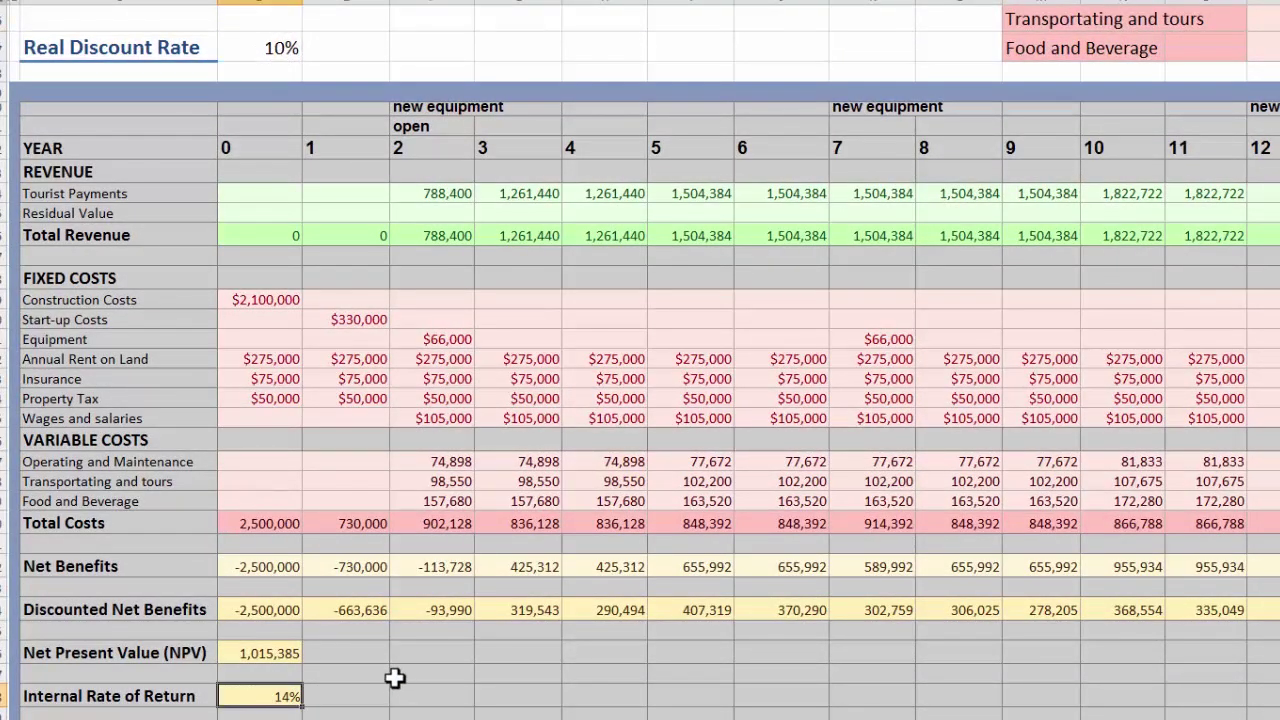